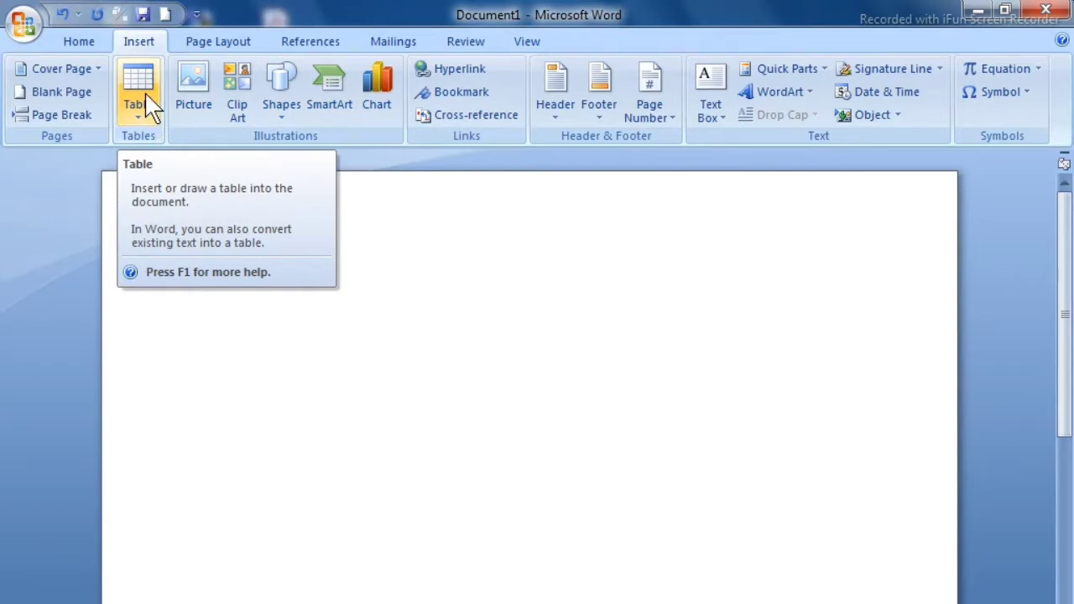
- Insert a table with five columns and four rows, and select its columns one after another
click(149, 105)
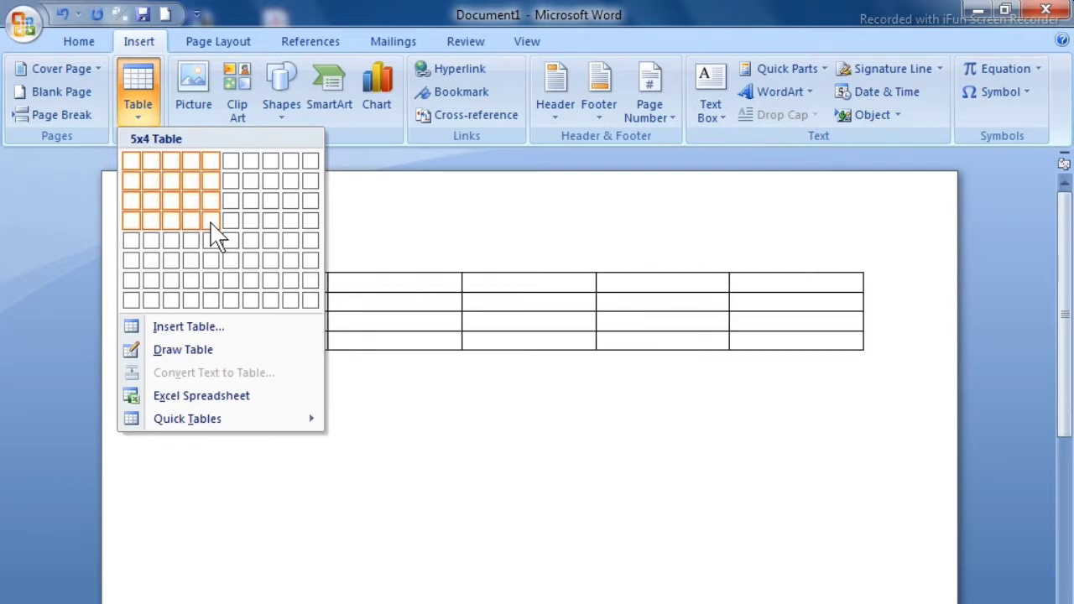
click(212, 223)
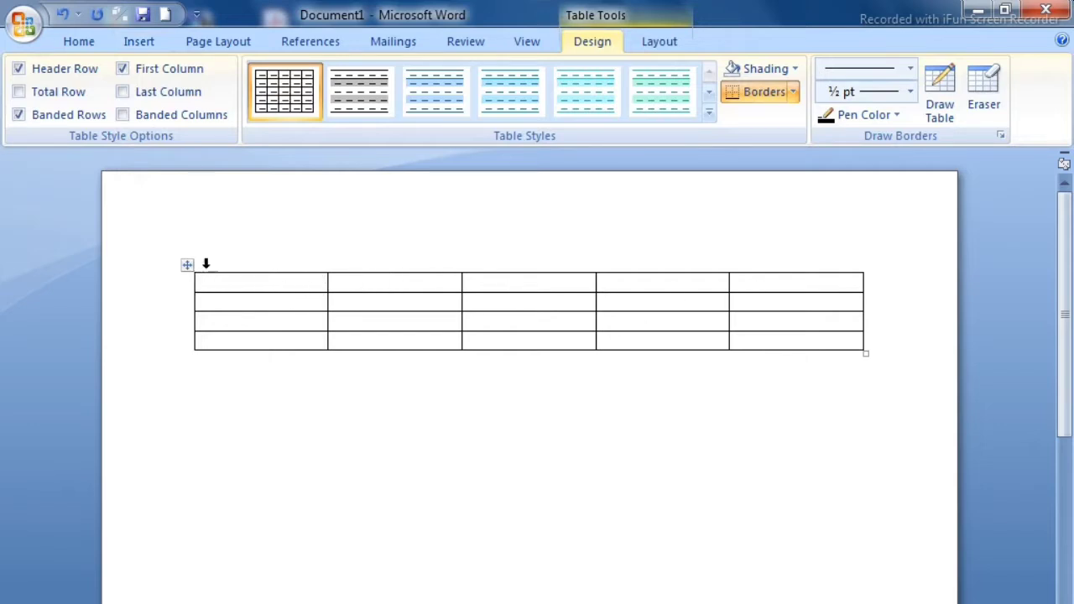
click(233, 245)
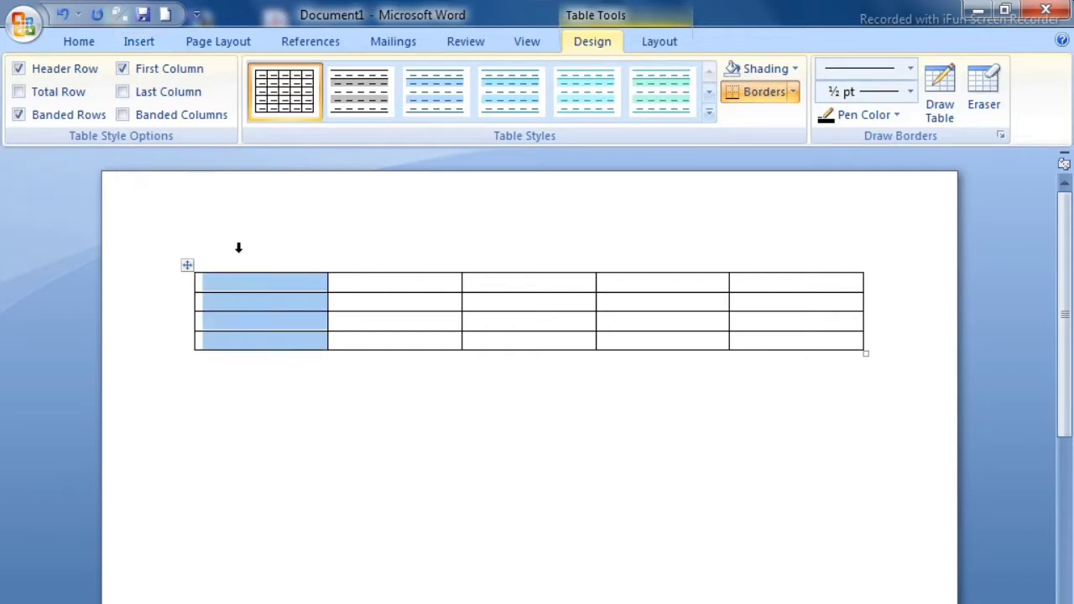
click(366, 259)
click(512, 258)
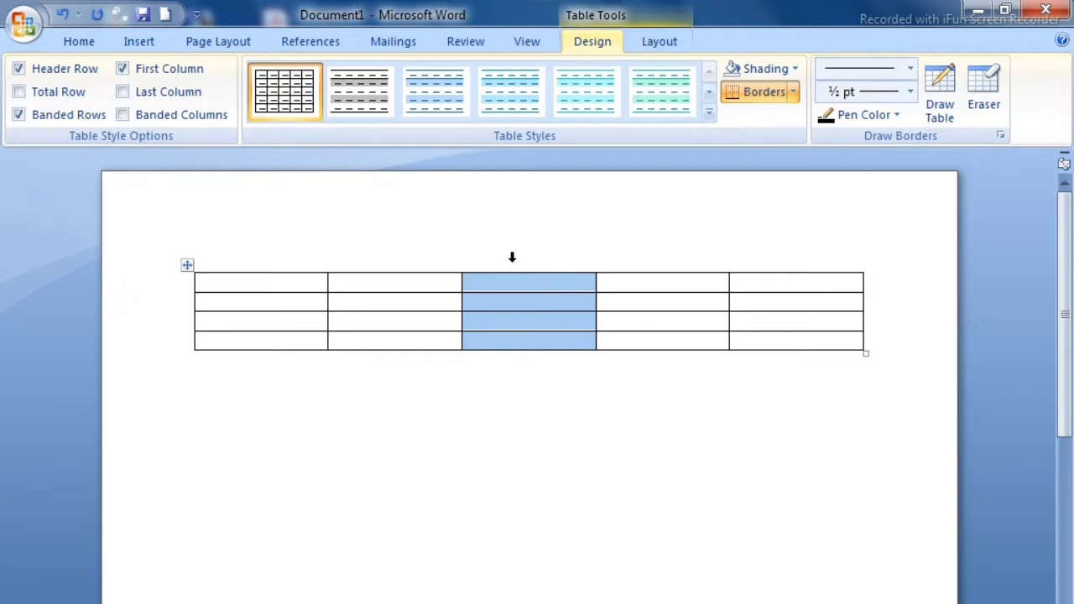
click(685, 266)
click(799, 287)
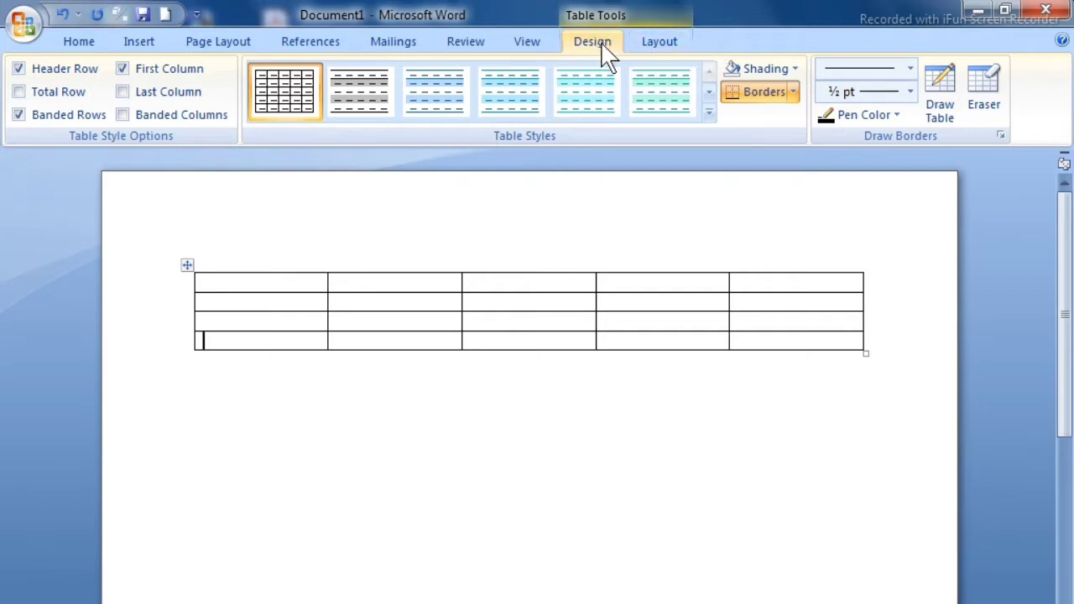
- Compare the table layout and design tools, and check the ribbon with the cursor outside the table
click(658, 44)
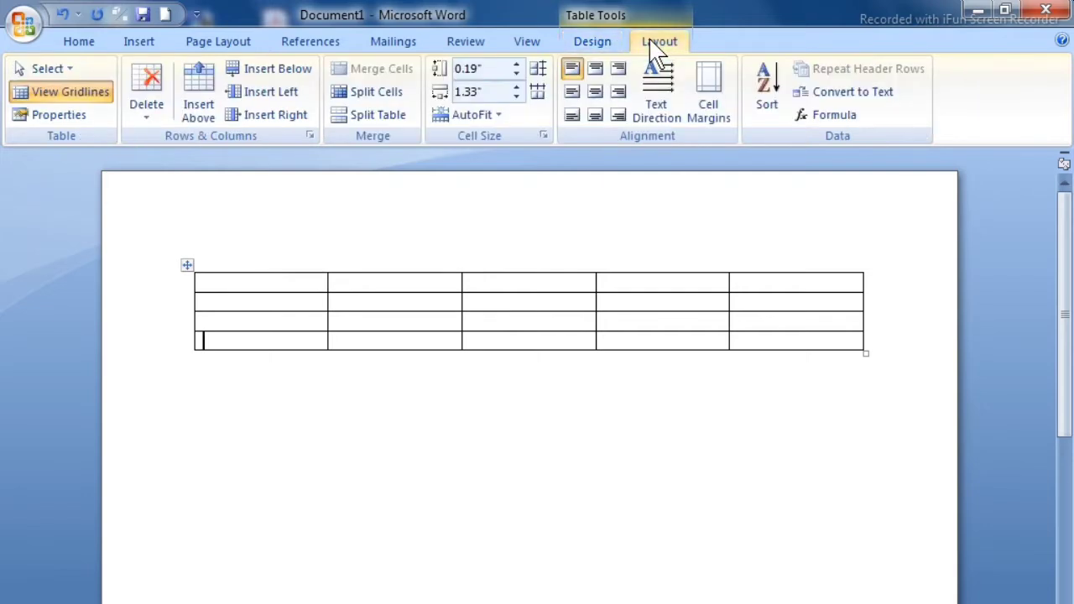
click(592, 44)
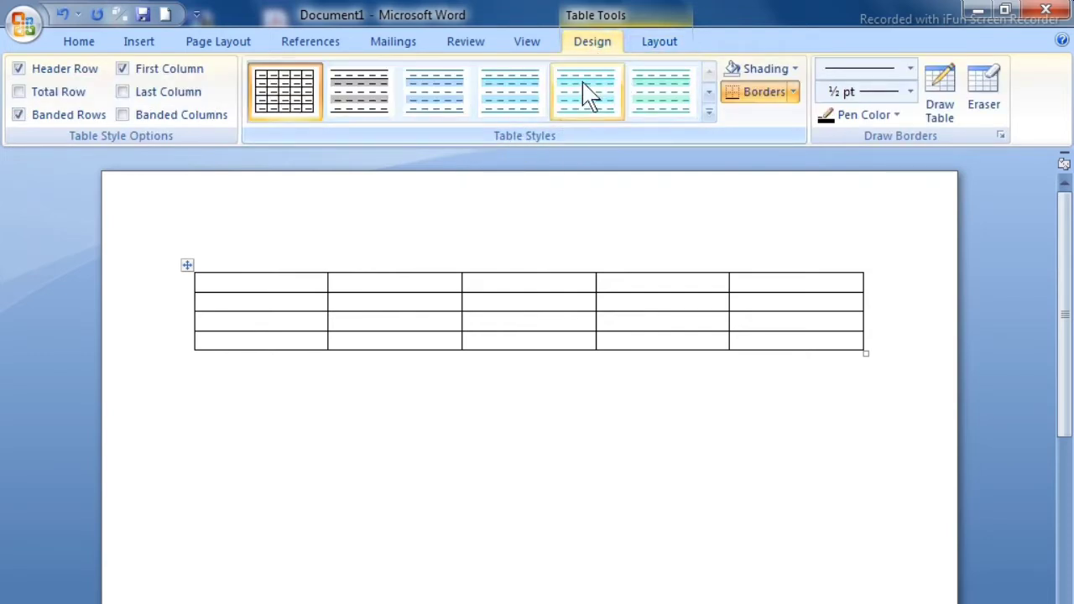
click(661, 57)
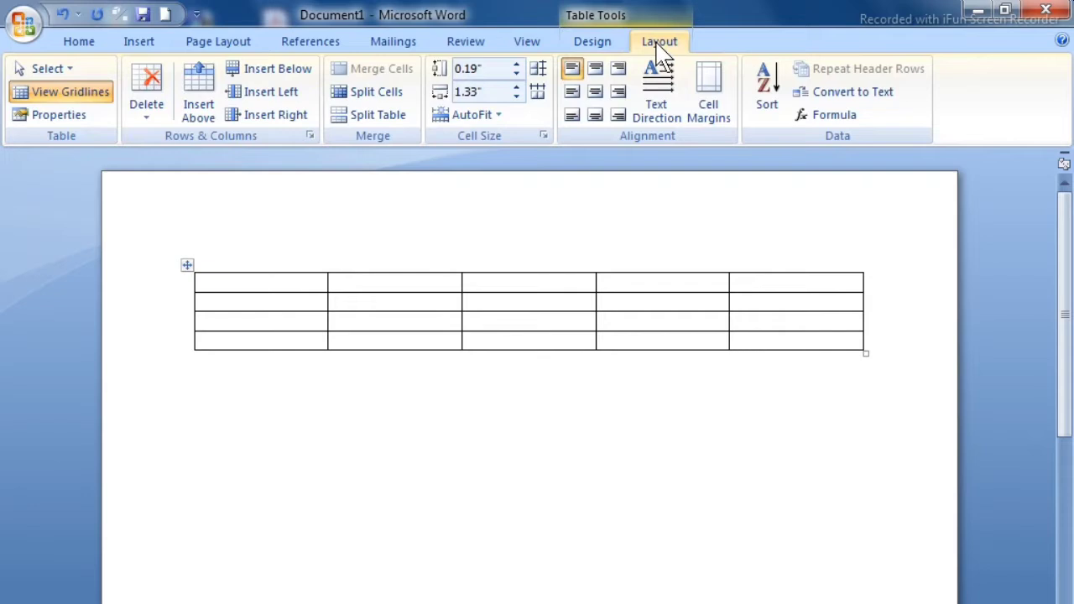
click(608, 44)
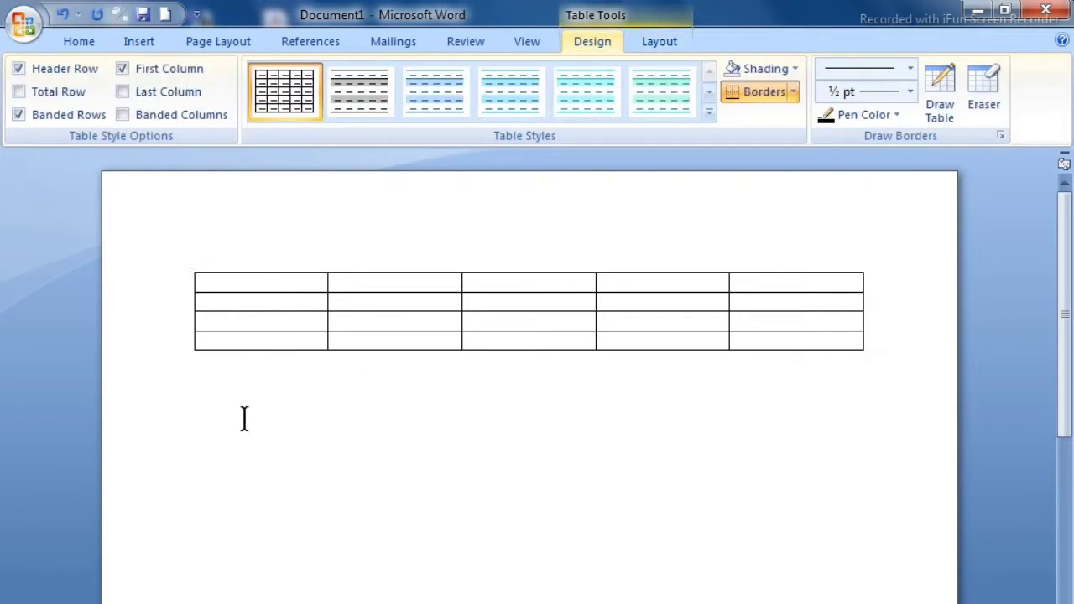
click(302, 446)
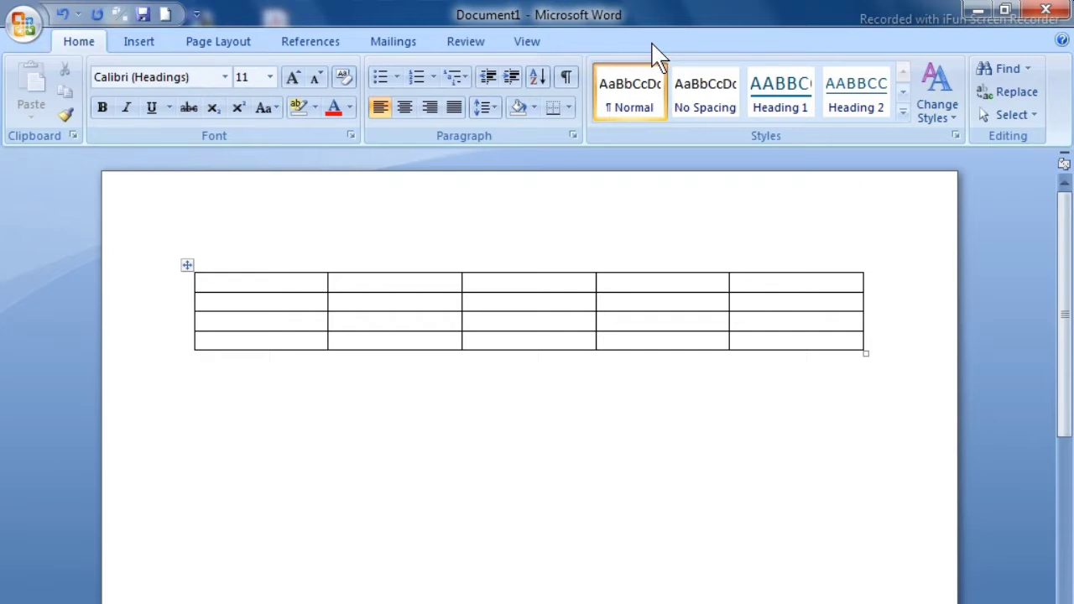
- Erase the entire five-by-four table using the table Eraser
click(538, 307)
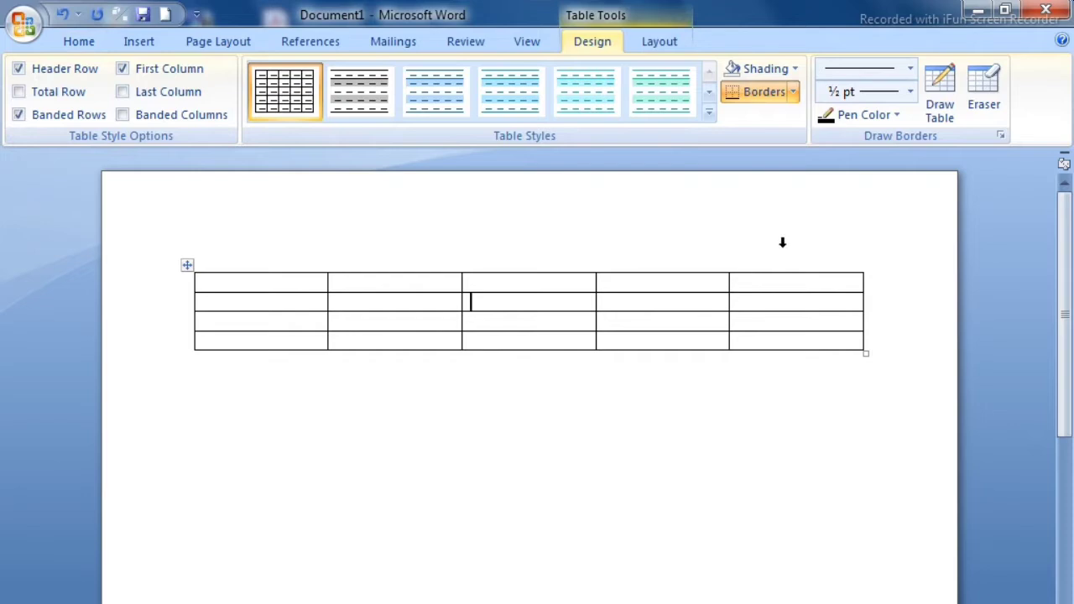
click(980, 101)
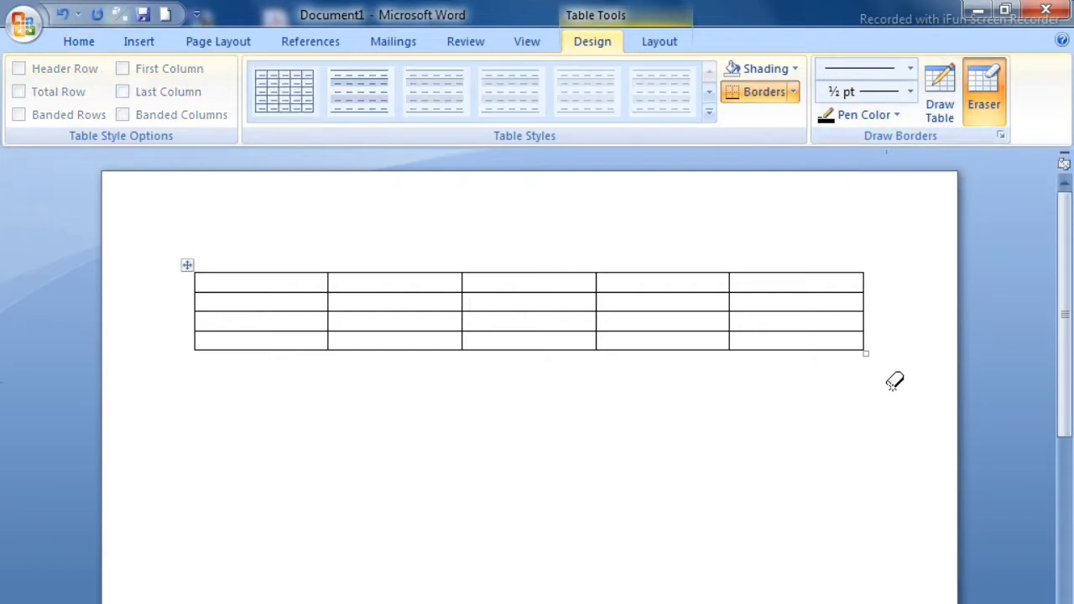
mouse_move(893, 386)
mouse_down()
mouse_move(856, 302)
mouse_move(781, 238)
mouse_move(350, 204)
mouse_move(172, 207)
mouse_up()
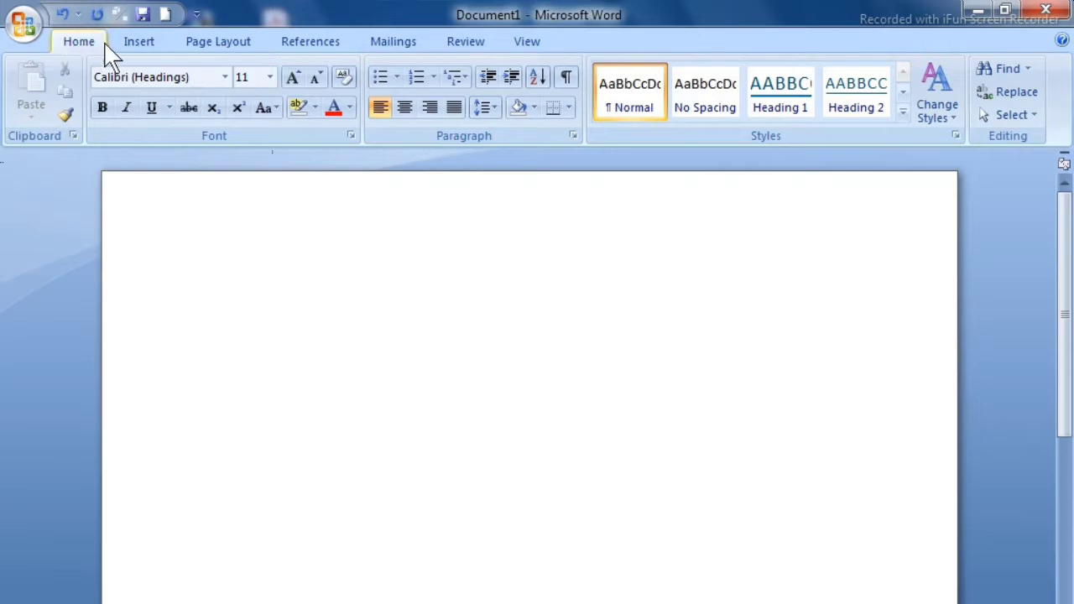
- Insert a table with 5 columns and 15 rows through the Insert Table dialog, keeping the fixed column width on Auto
click(136, 48)
click(139, 89)
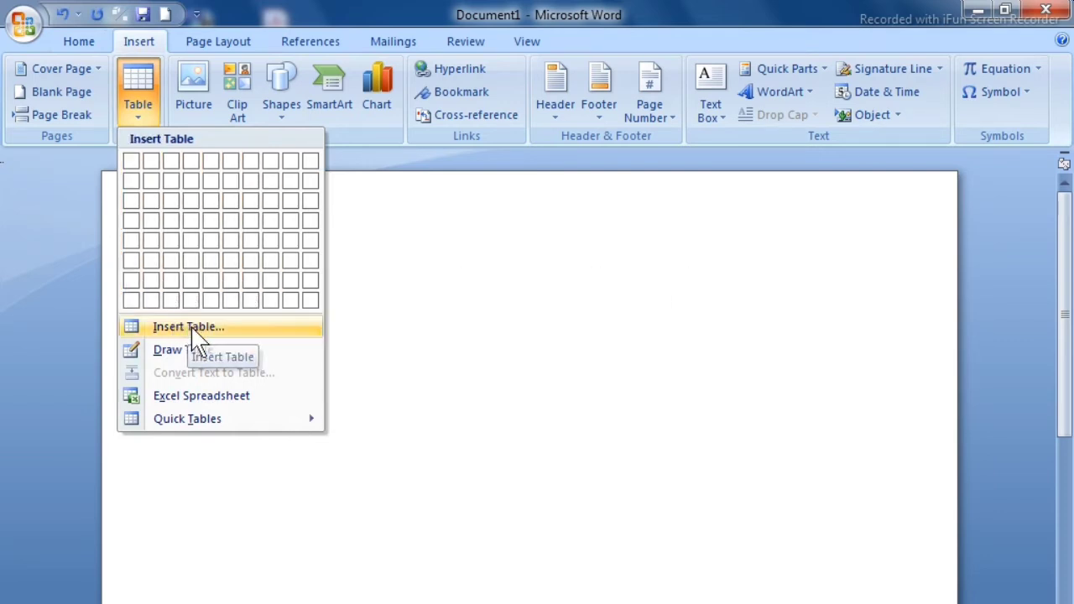
click(205, 328)
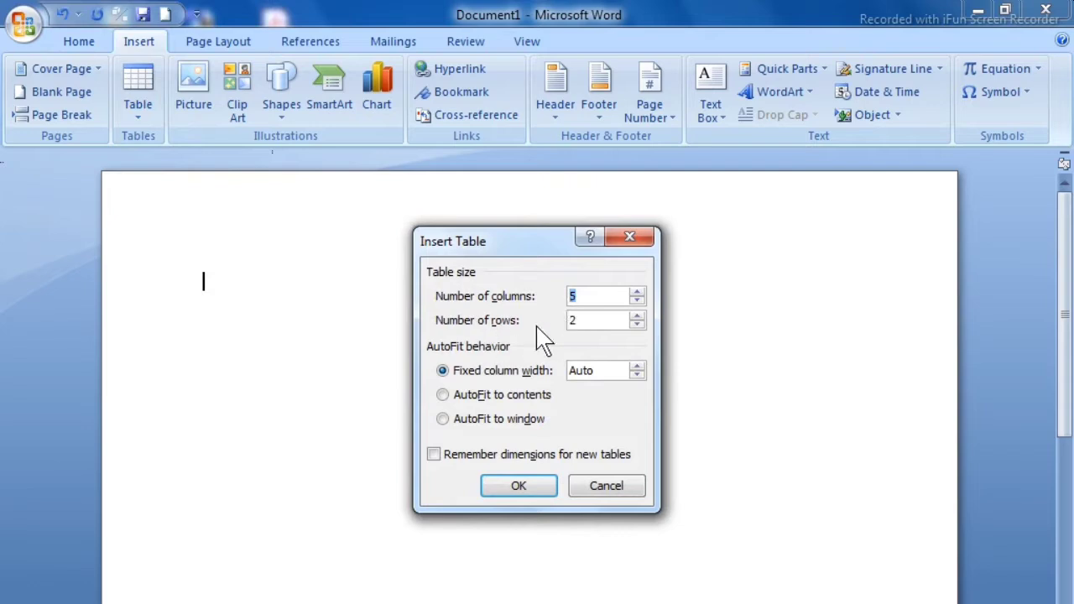
key(Tab)
text(1)
click(519, 487)
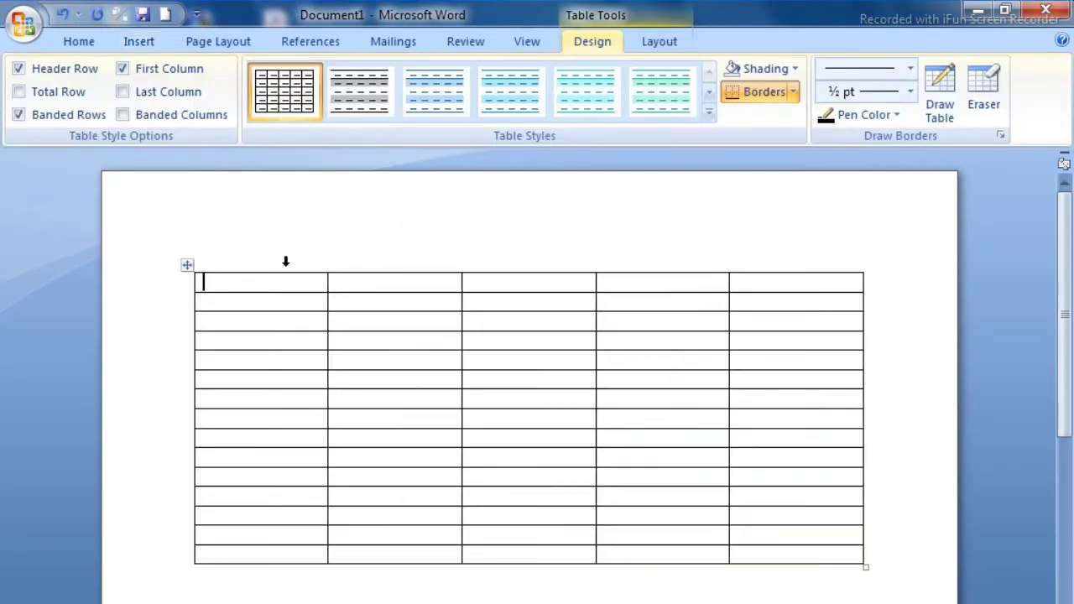
- Select the first column briefly, and erase the entire 15-row table with the Eraser
click(286, 262)
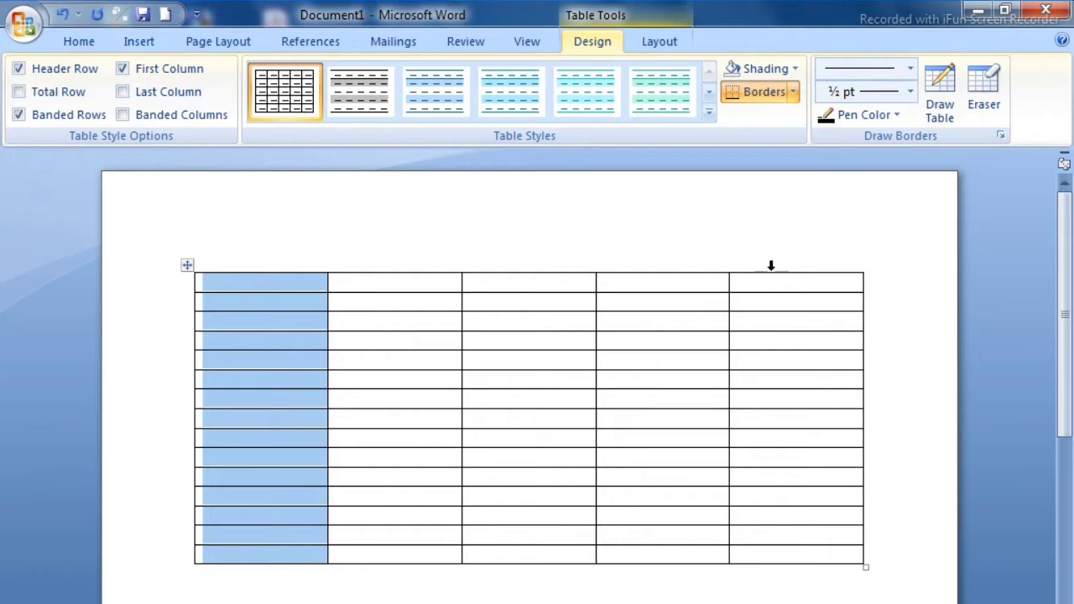
click(363, 396)
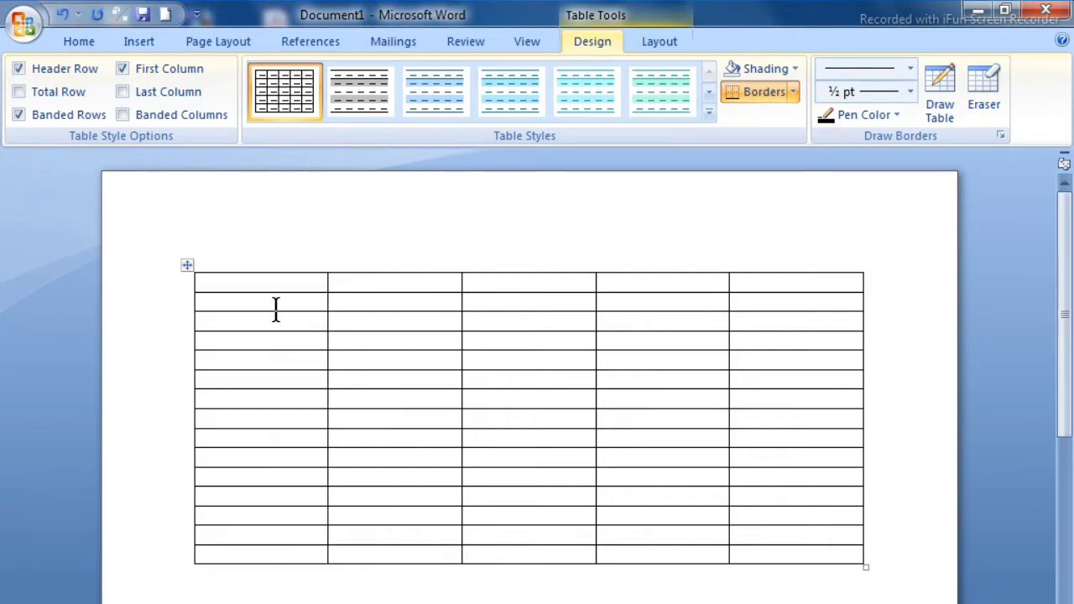
click(1005, 99)
mouse_move(899, 570)
mouse_down()
mouse_move(549, 287)
mouse_move(268, 209)
mouse_move(173, 217)
mouse_up()
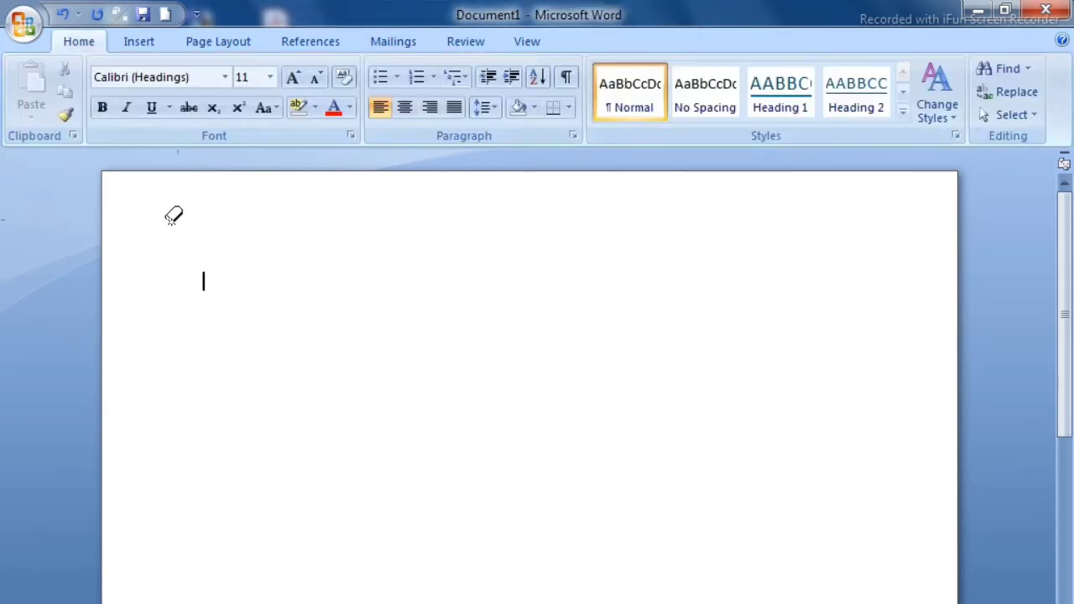
- Draw the outer frame of a new table by hand across most of the page width using Draw Table
click(145, 44)
click(143, 84)
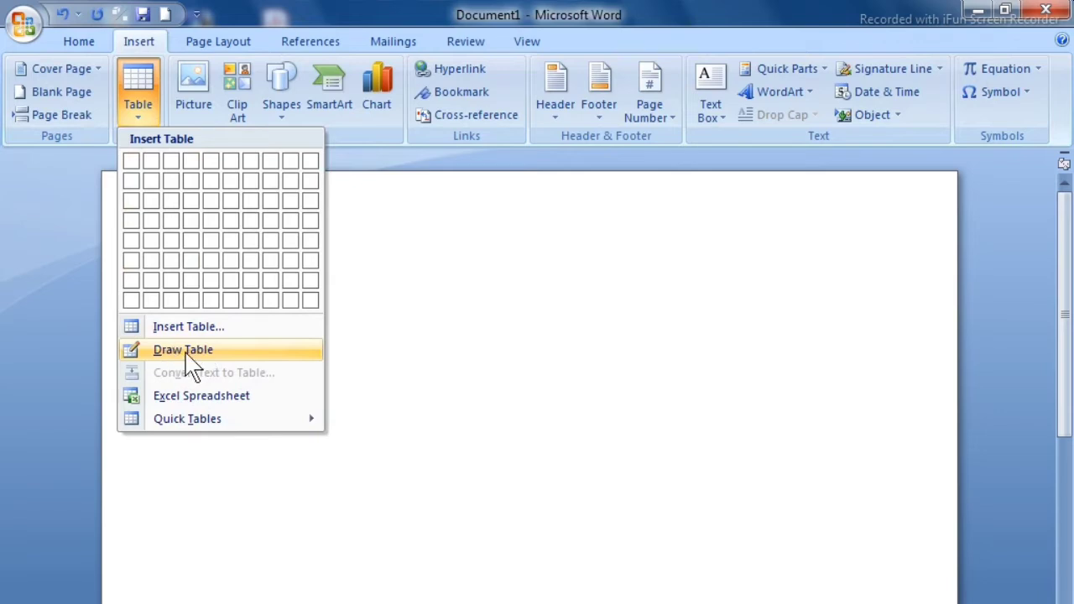
click(186, 353)
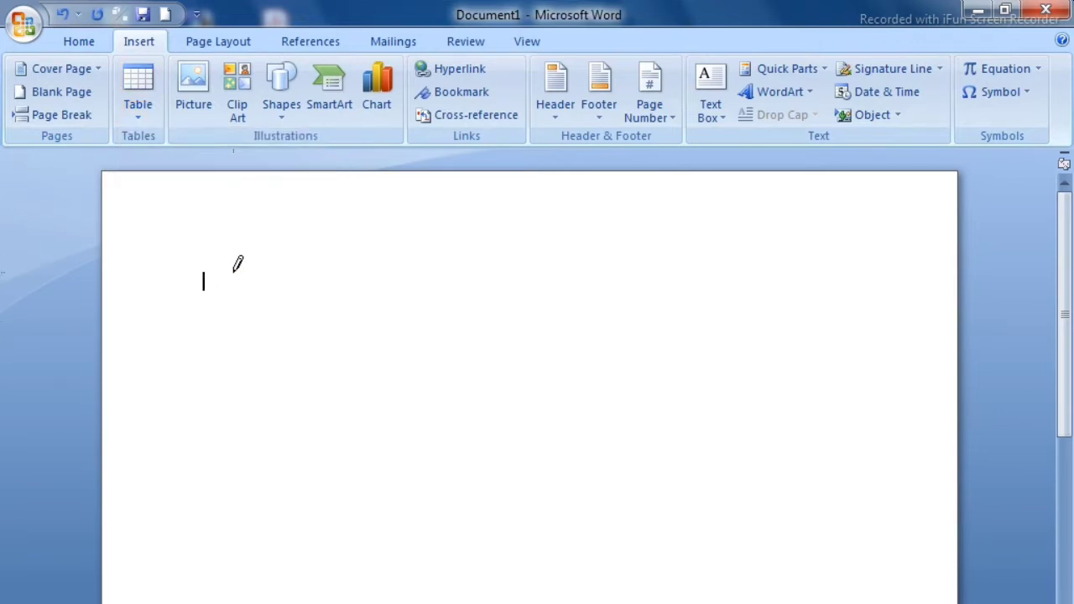
mouse_move(233, 273)
mouse_down()
mouse_move(312, 441)
mouse_move(531, 564)
mouse_move(809, 560)
mouse_up()
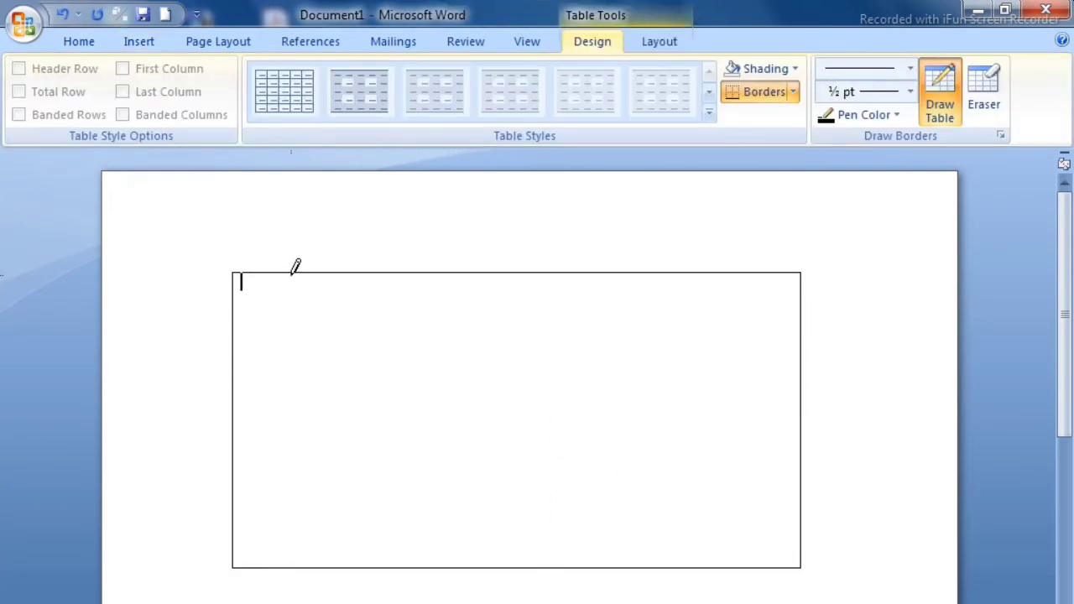
- Divide the drawn table frame into five columns of uneven width with four vertical lines
mouse_move(292, 273)
mouse_down()
mouse_move(316, 475)
mouse_move(298, 525)
mouse_up()
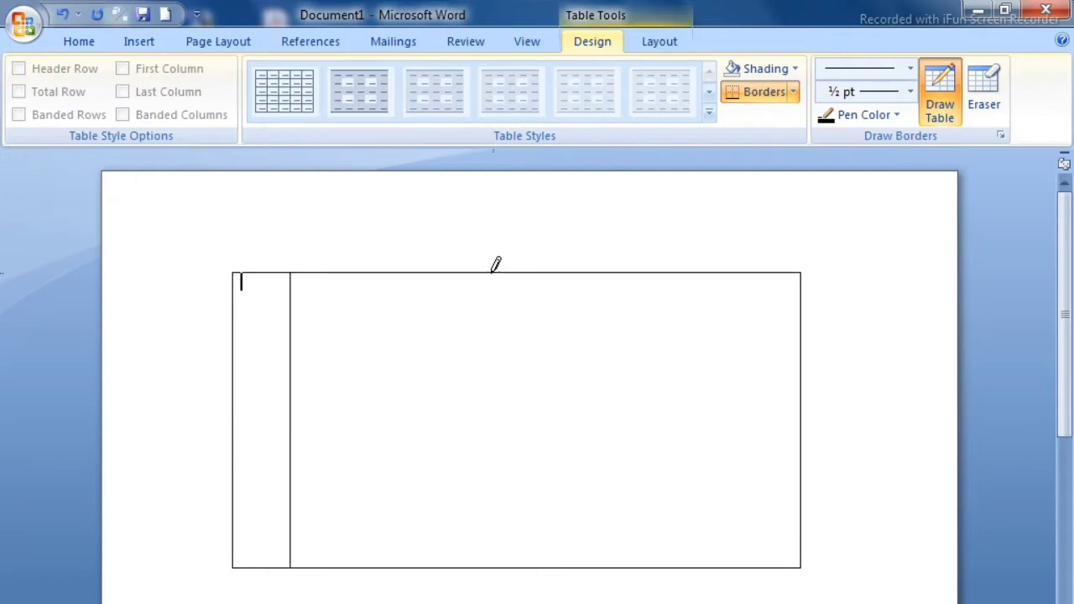
mouse_move(493, 266)
mouse_down()
mouse_move(477, 350)
mouse_move(496, 450)
mouse_up()
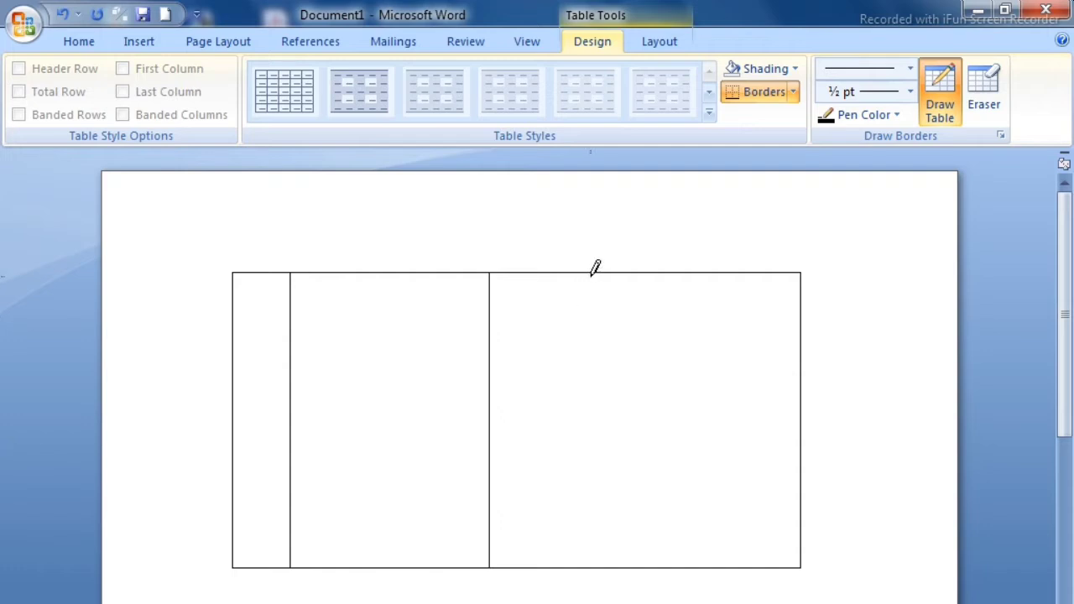
drag(595, 267, 595, 449)
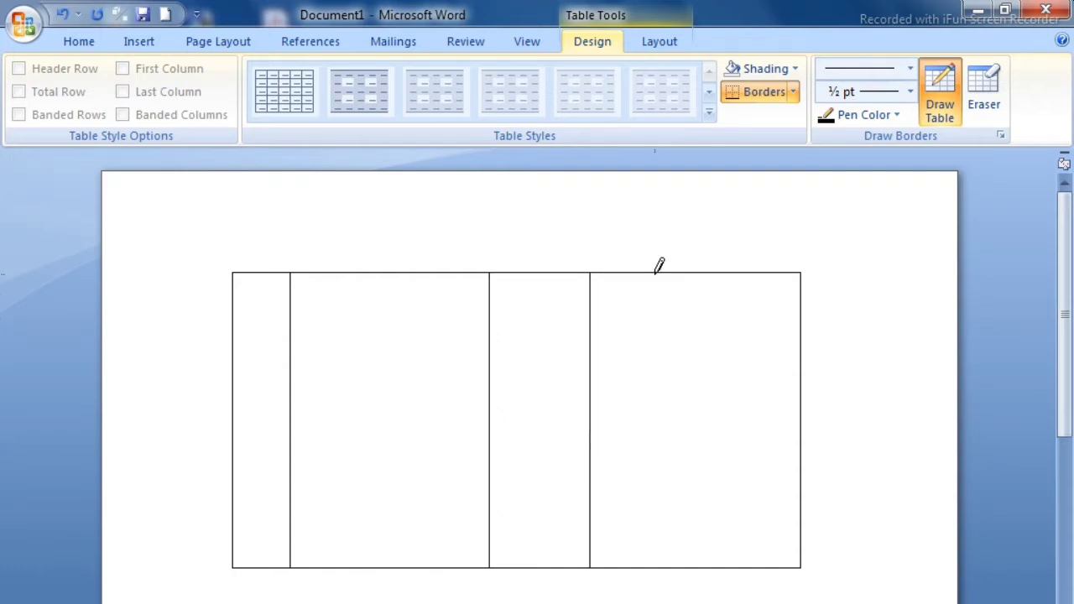
drag(657, 268, 663, 485)
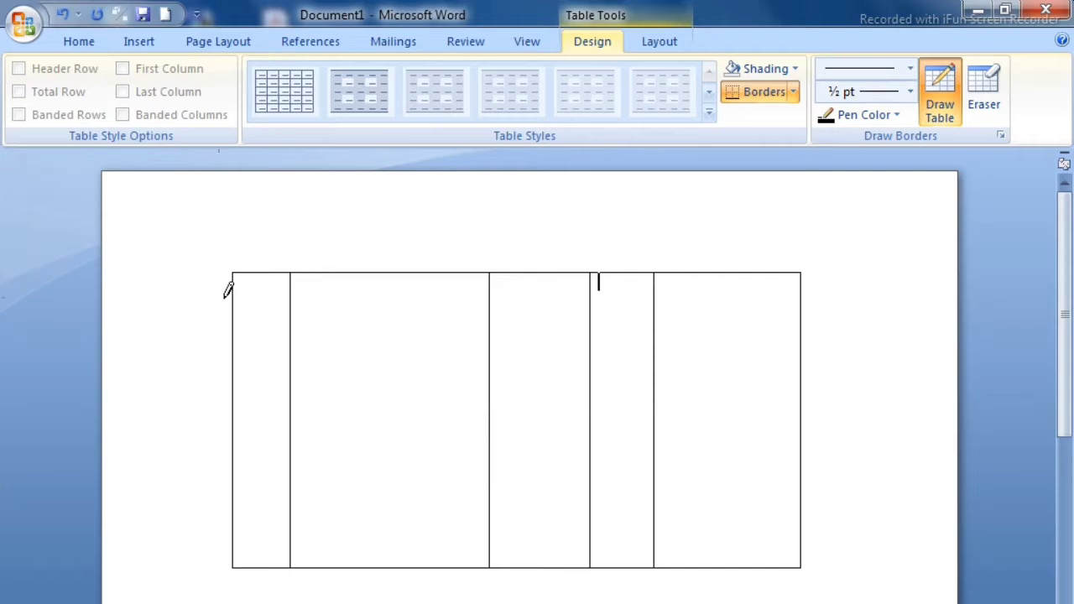
- Divide the drawn table into six rows with five horizontal lines, and turn off Draw Table
drag(667, 307, 672, 307)
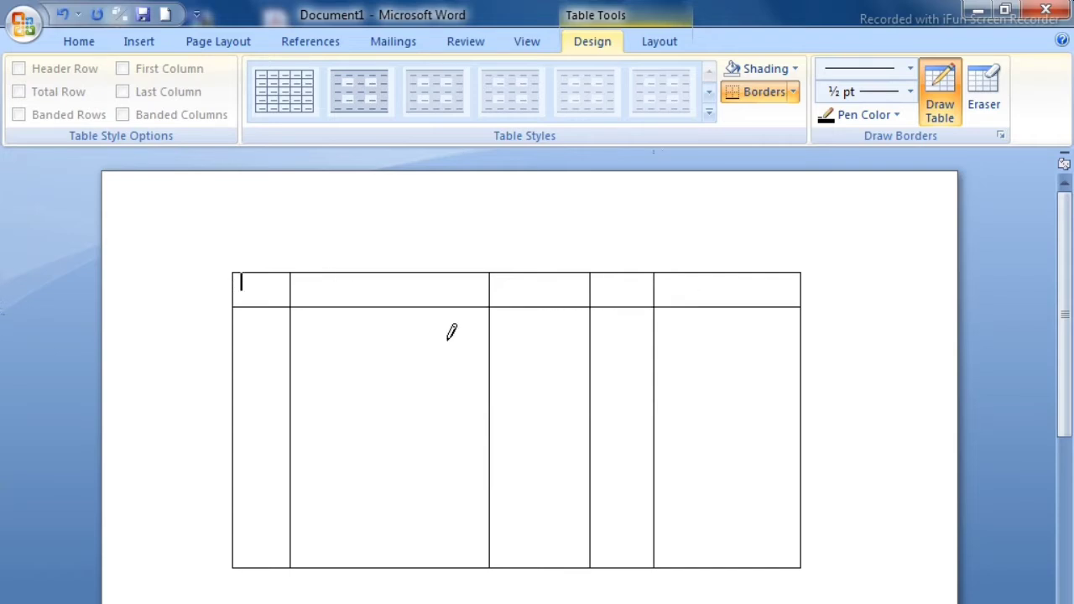
drag(236, 348, 676, 348)
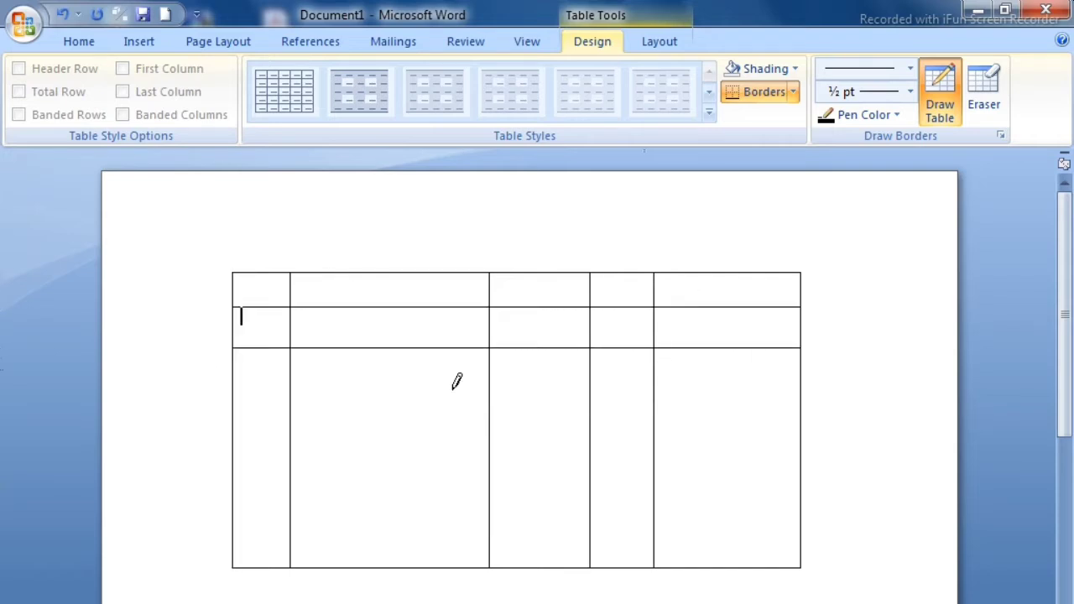
drag(705, 400, 709, 401)
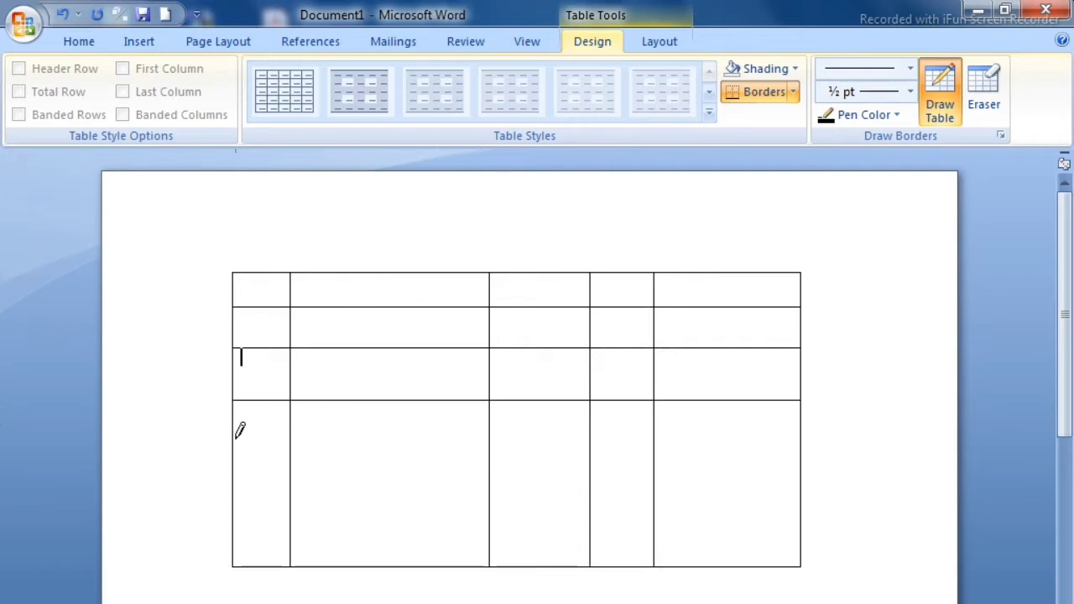
drag(644, 442, 710, 443)
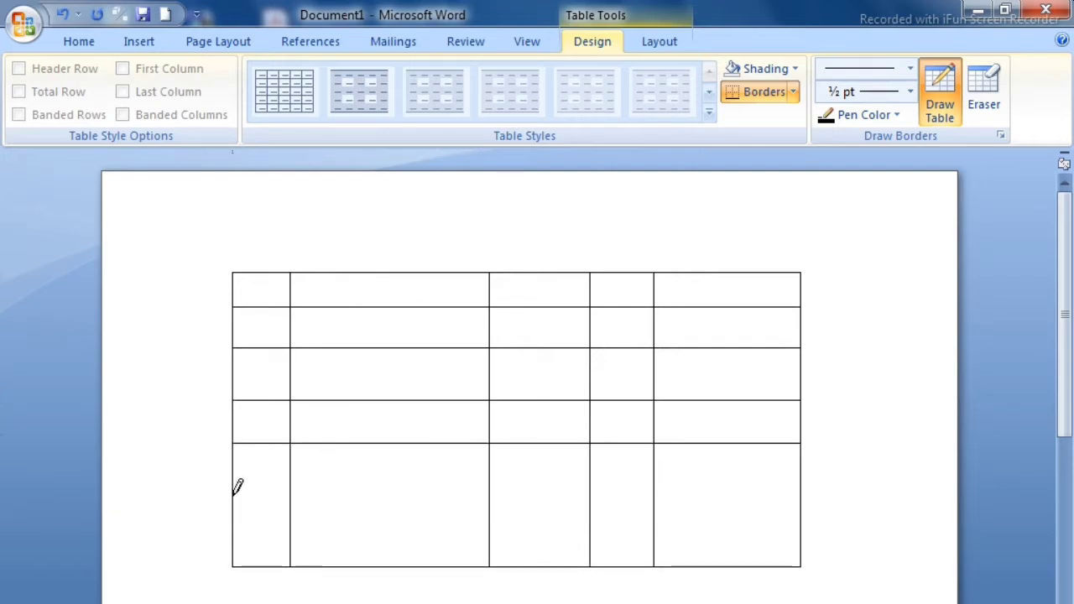
drag(385, 487, 686, 479)
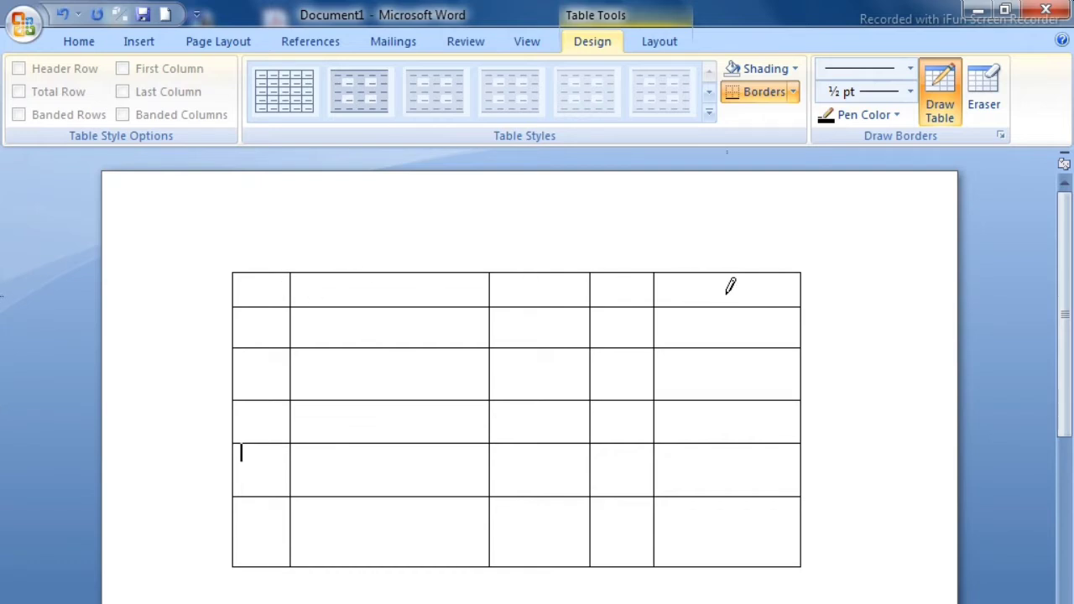
click(933, 92)
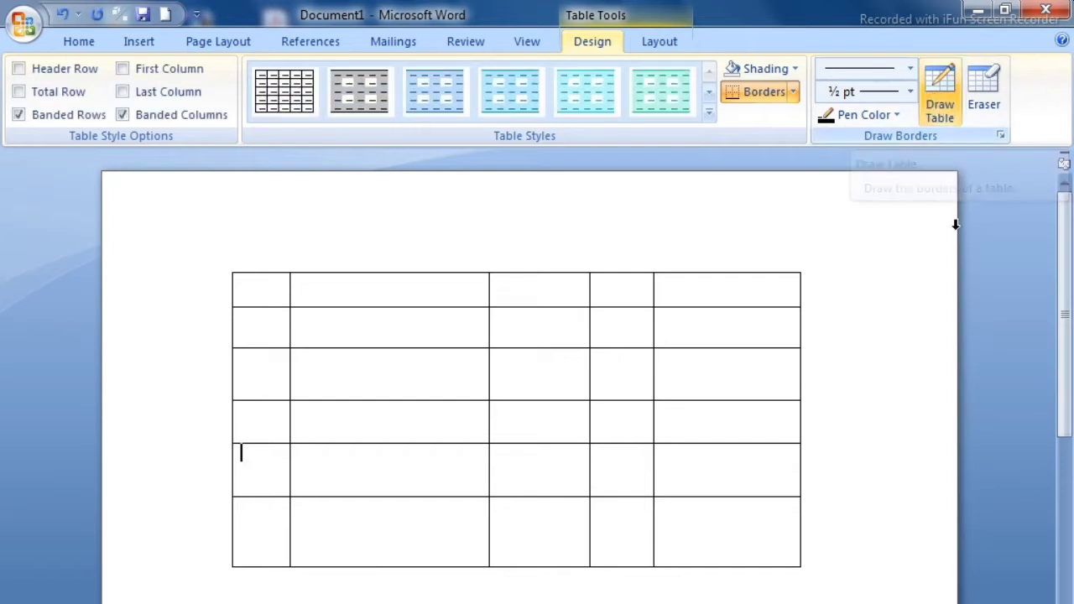
- Select the entire hand-drawn table with the Select Table command
click(662, 44)
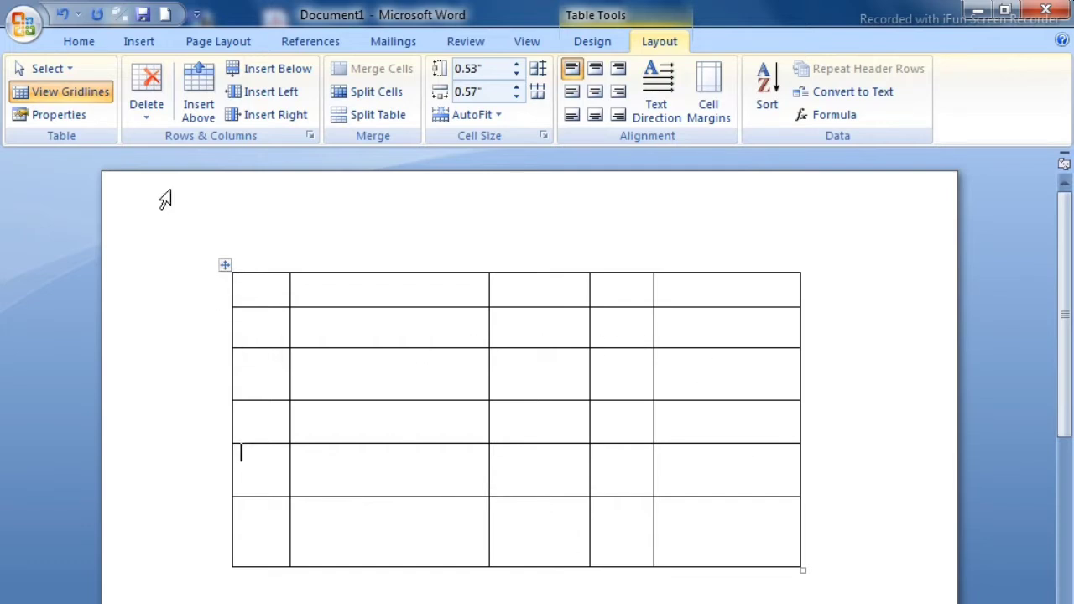
click(71, 69)
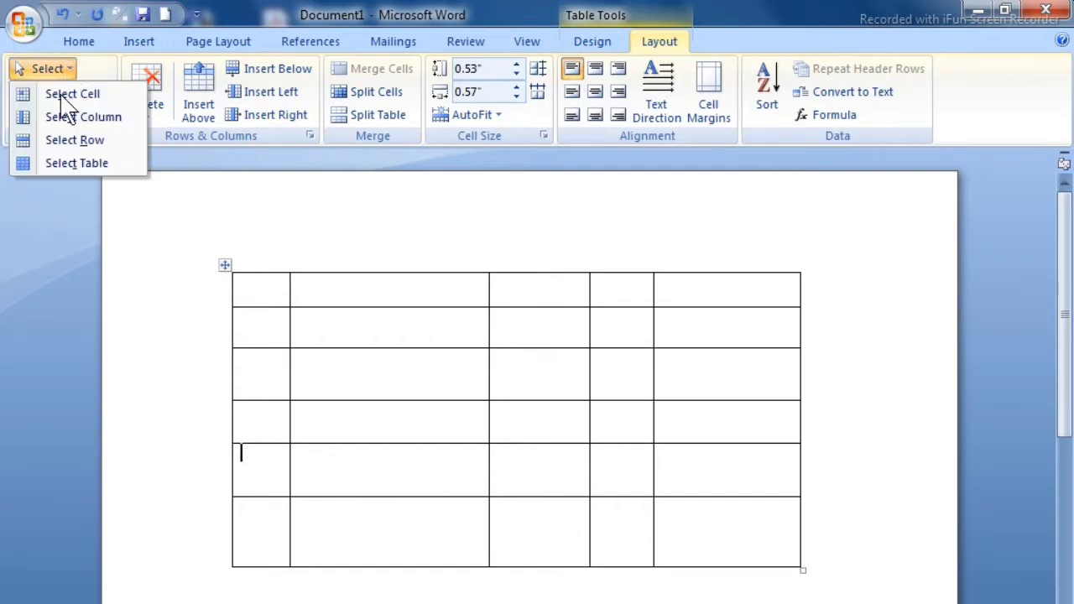
click(74, 163)
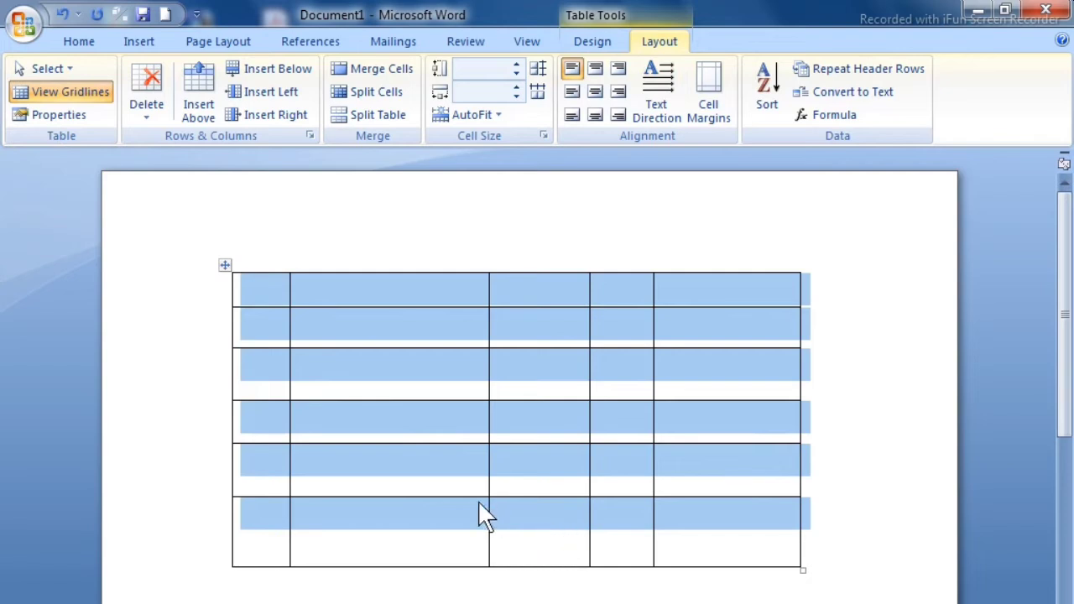
- Distribute the columns of the hand-drawn table to equal widths and its rows to equal heights
click(537, 94)
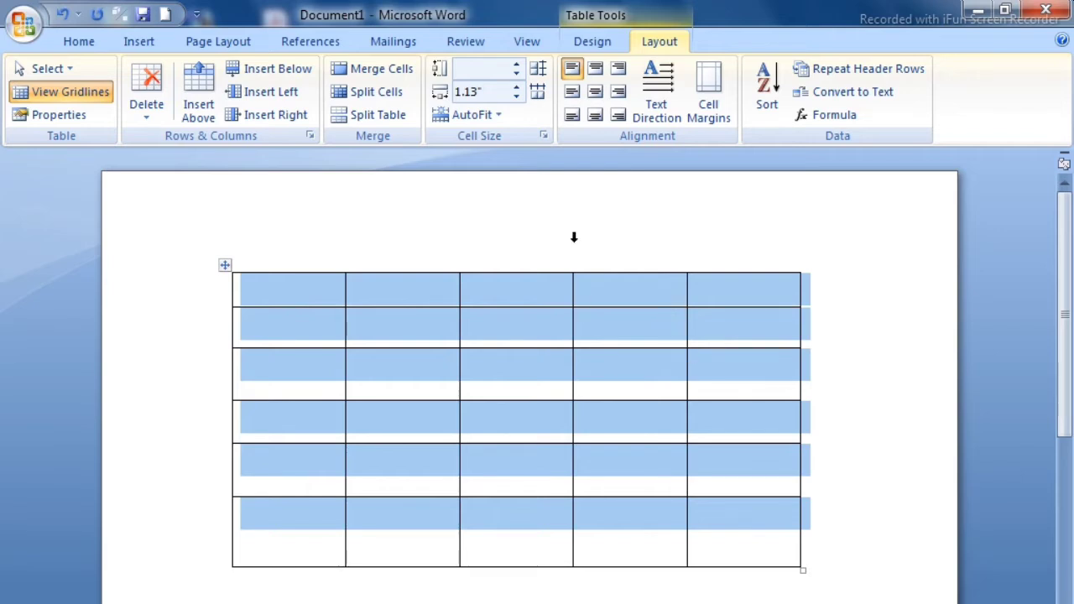
click(288, 518)
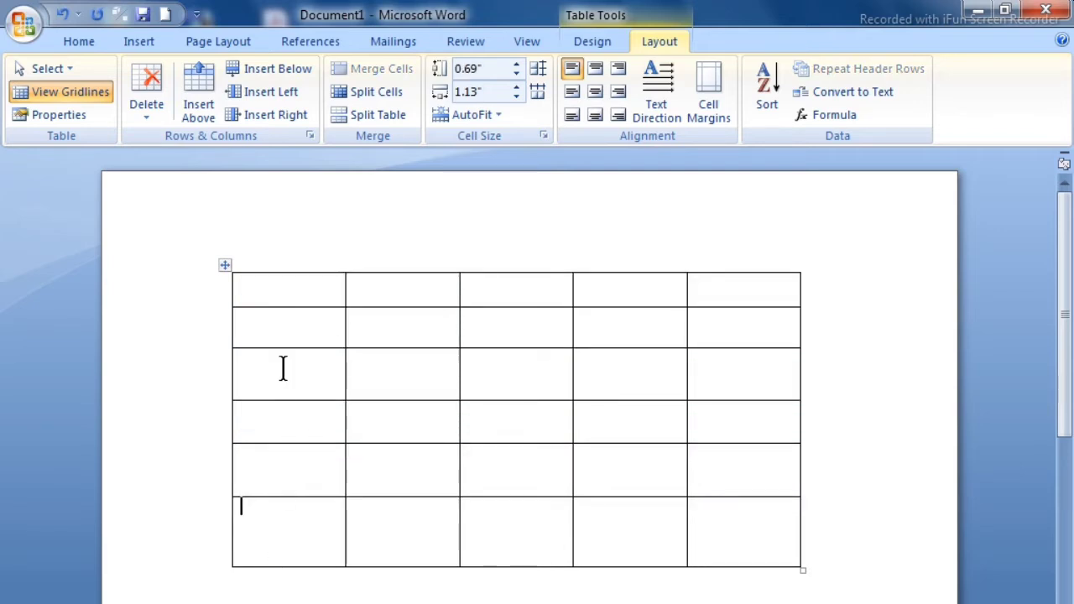
click(282, 290)
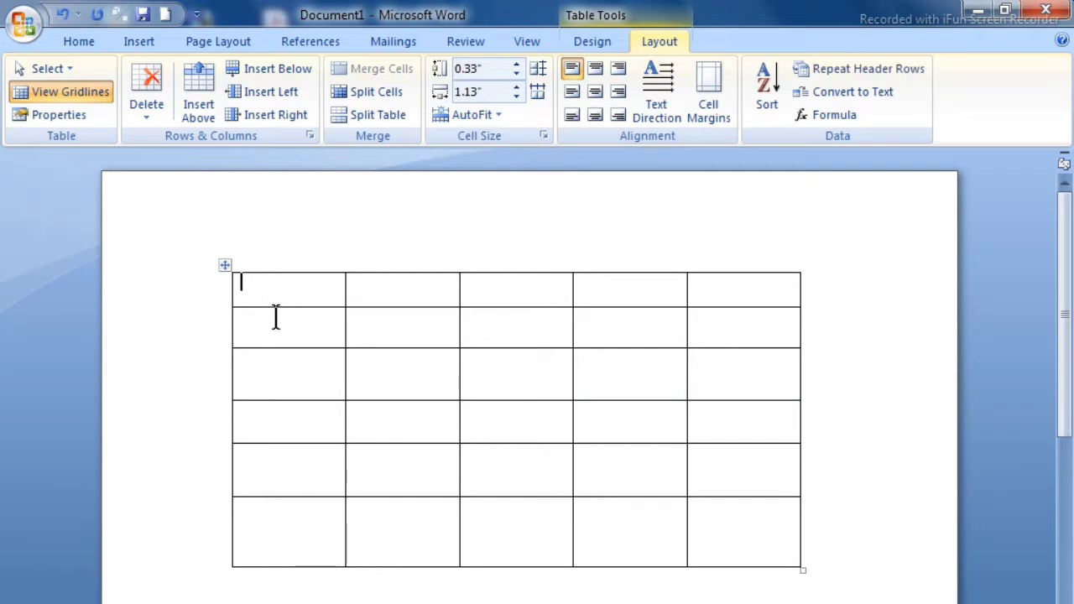
click(227, 267)
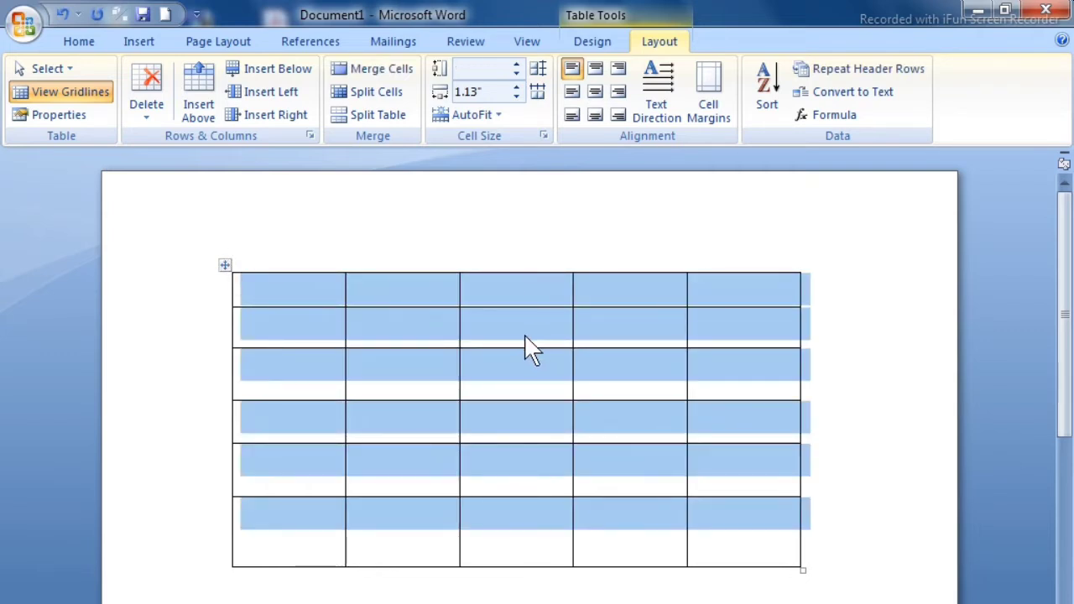
click(538, 91)
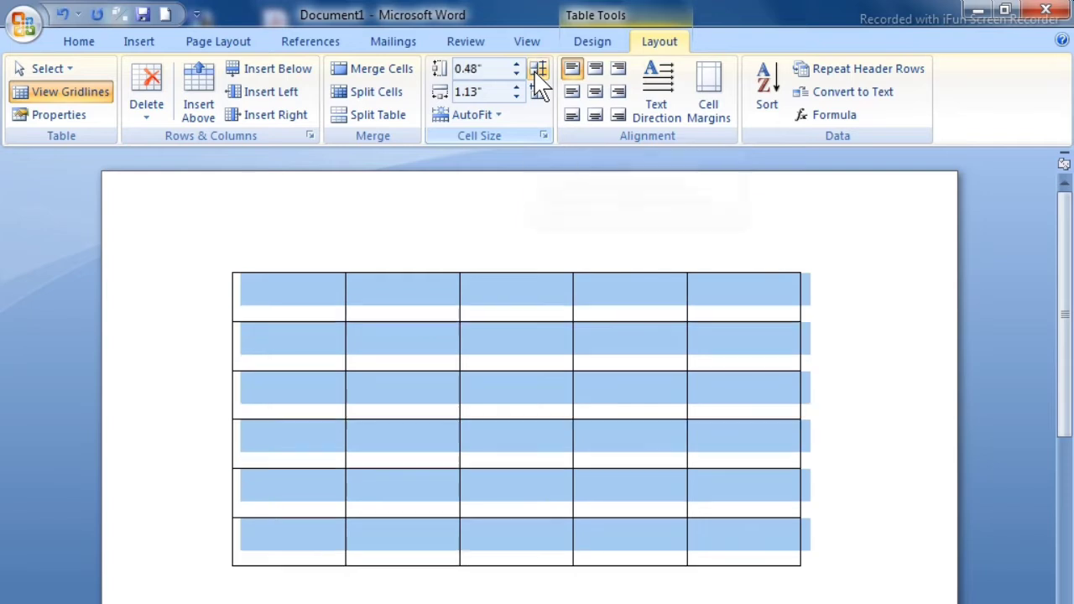
click(549, 405)
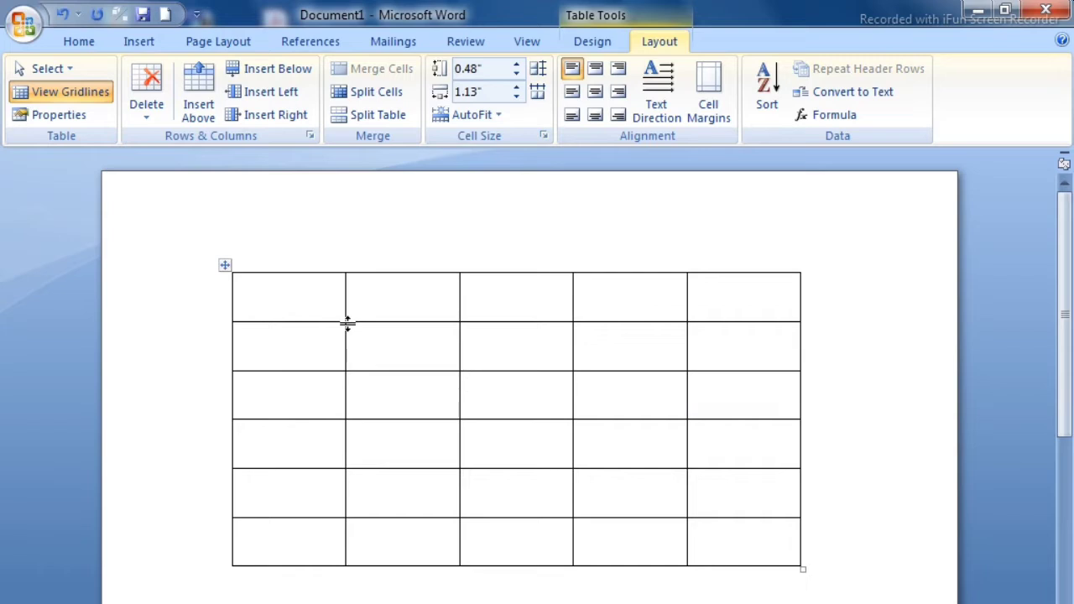
- Set the width of the table's first column to 1.3"
click(309, 342)
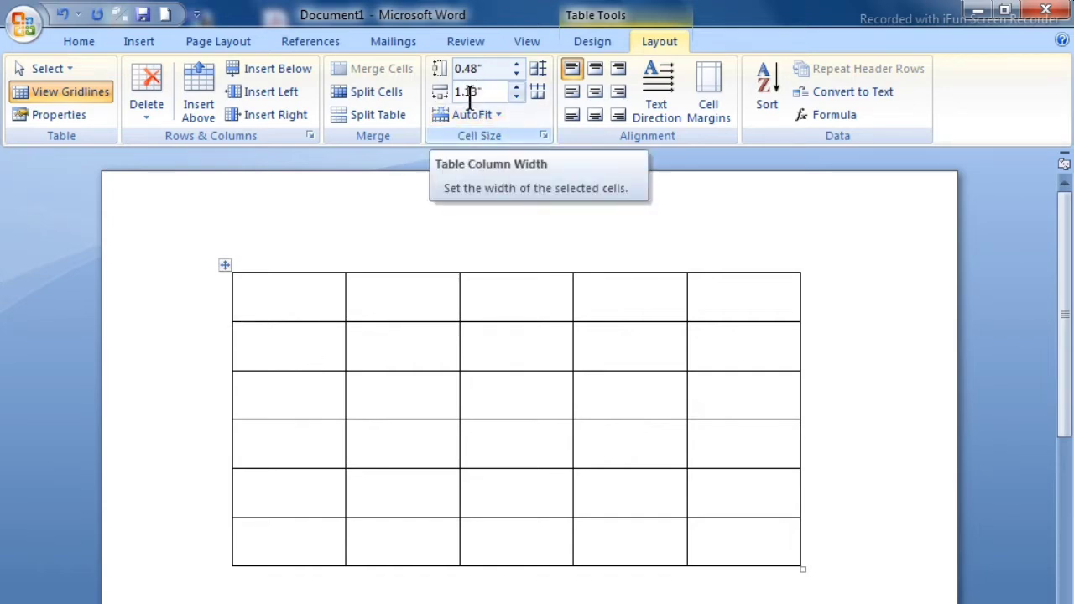
click(517, 87)
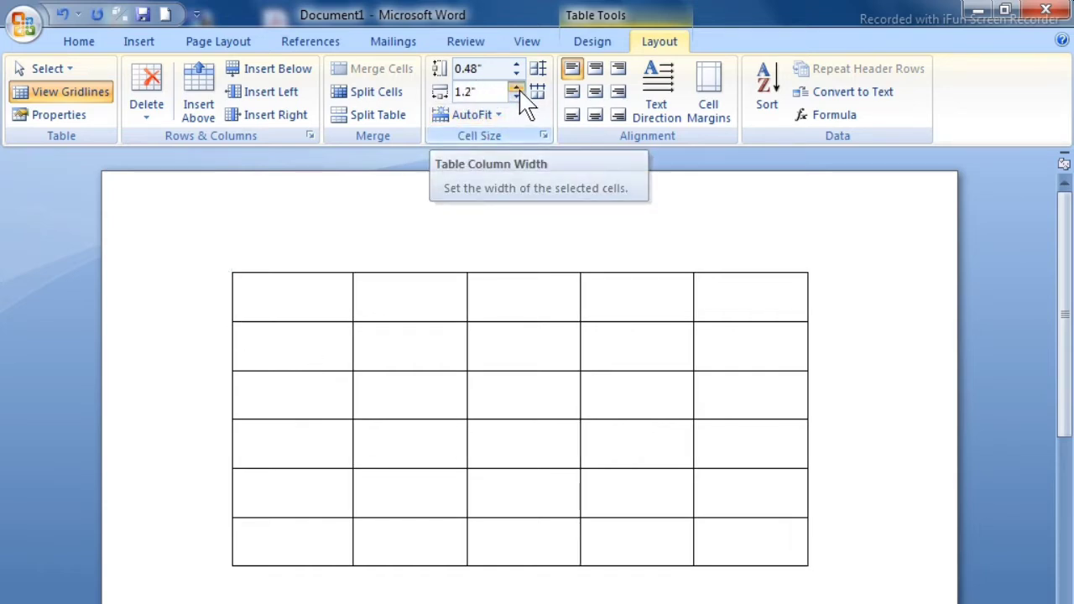
click(517, 87)
click(517, 88)
click(517, 87)
click(517, 87)
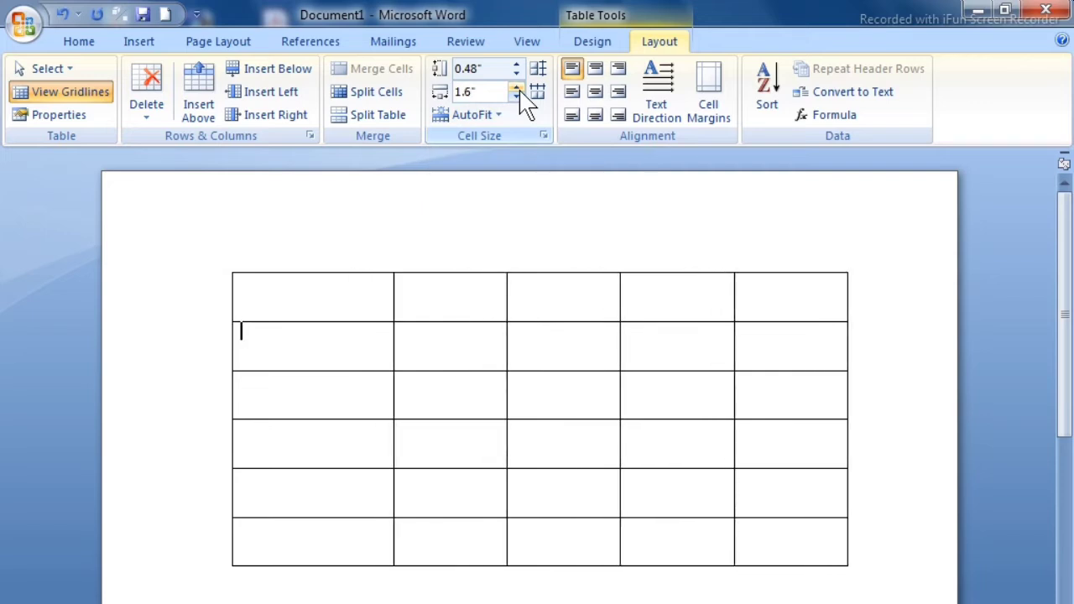
click(517, 87)
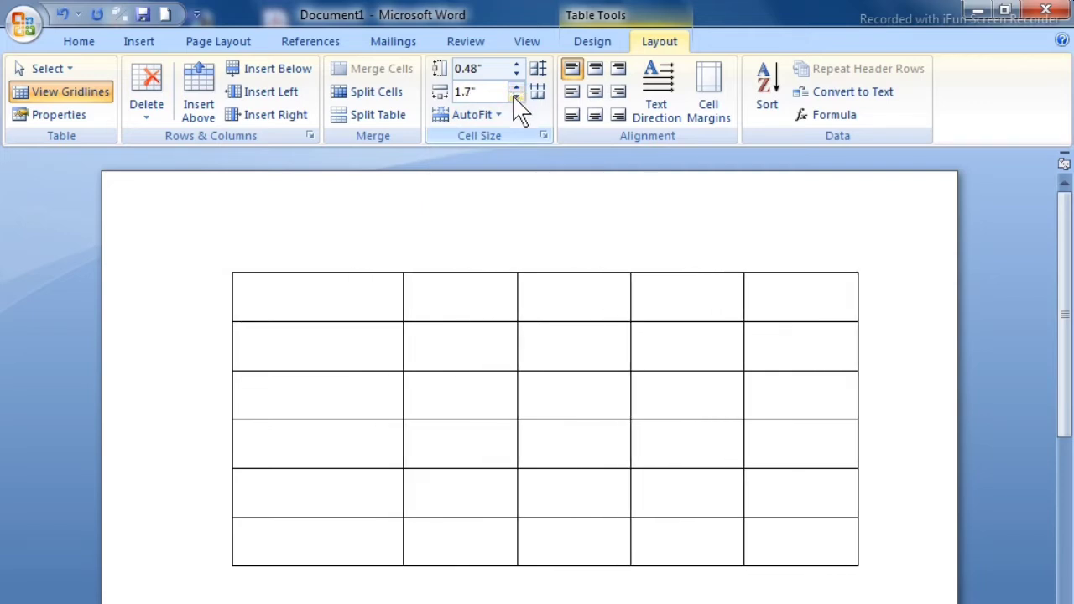
click(517, 95)
click(517, 95)
click(517, 96)
click(517, 95)
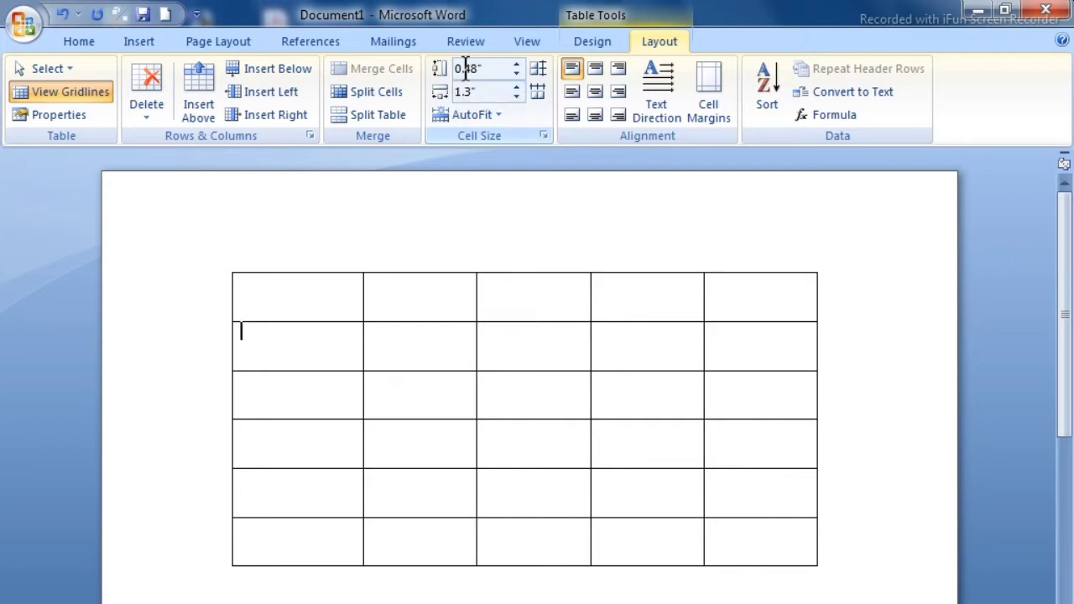
- Set the height of the table's second row to 0.5"
click(517, 67)
click(517, 67)
click(517, 67)
click(517, 67)
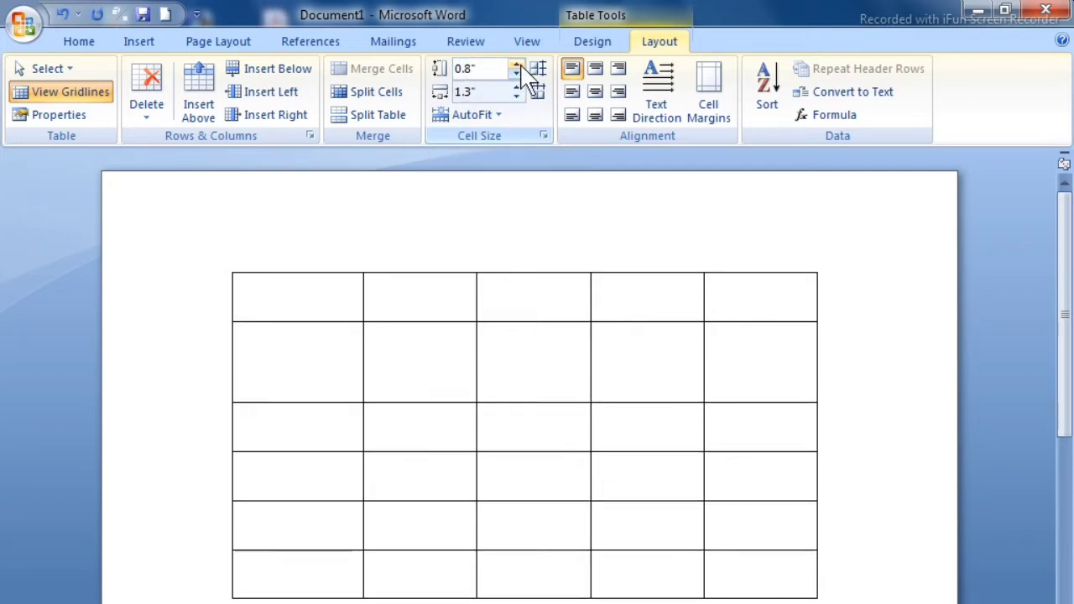
click(517, 67)
click(517, 74)
click(517, 73)
click(517, 74)
click(517, 74)
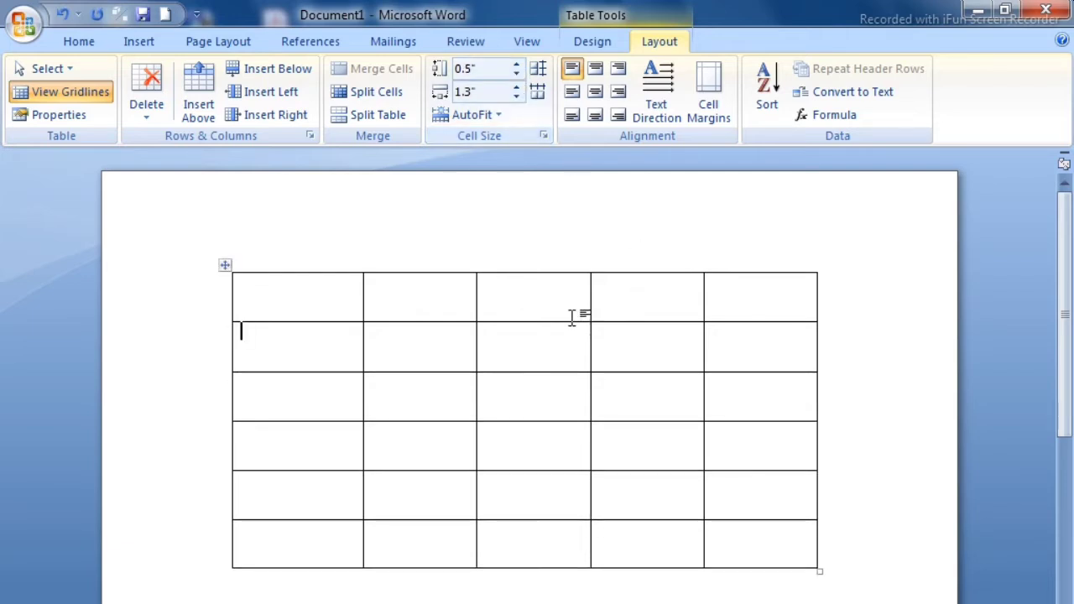
click(475, 446)
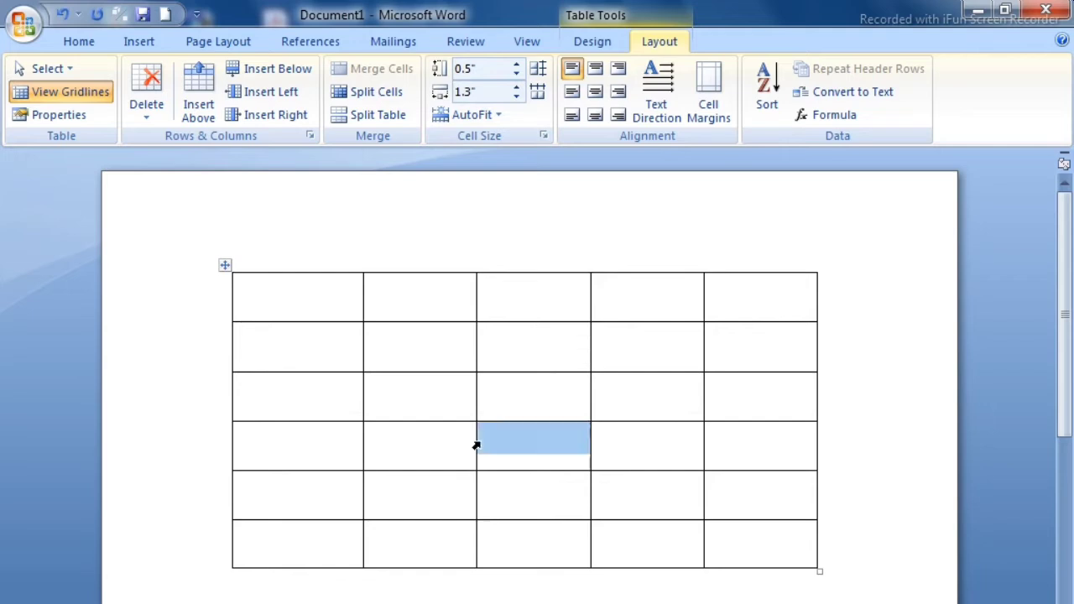
click(578, 347)
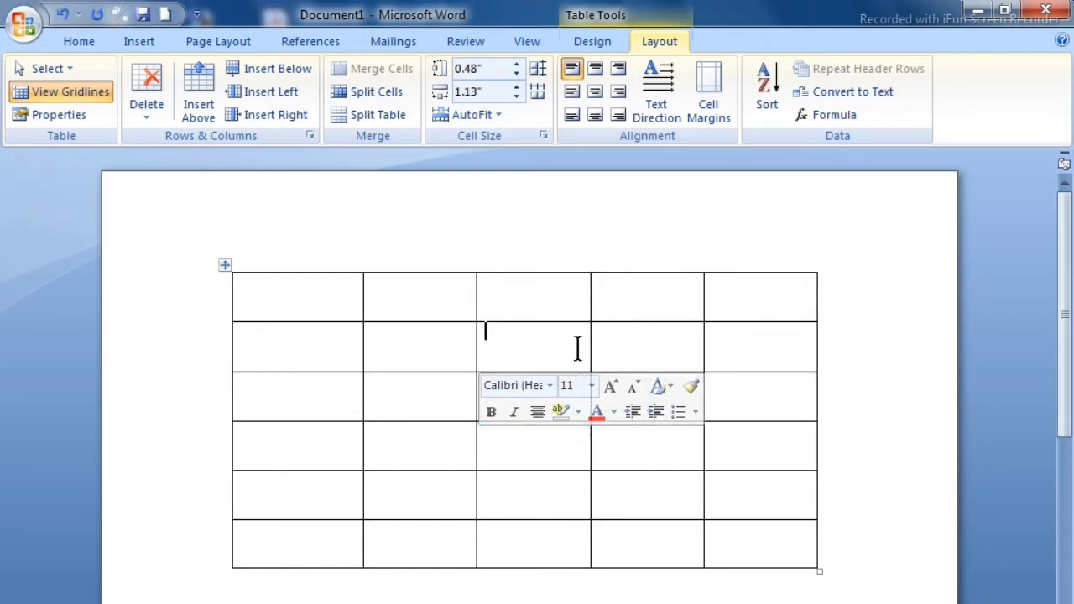
- Select the whole table and set its border pen to a thick-and-thin double line, 1 ½ pt wide, in standard green
click(603, 43)
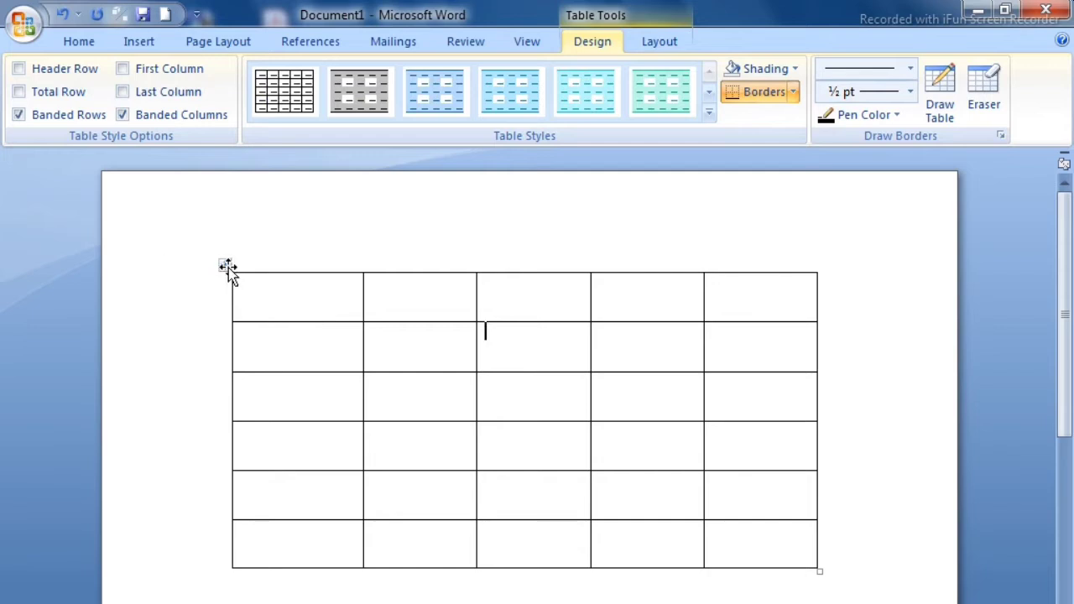
click(225, 265)
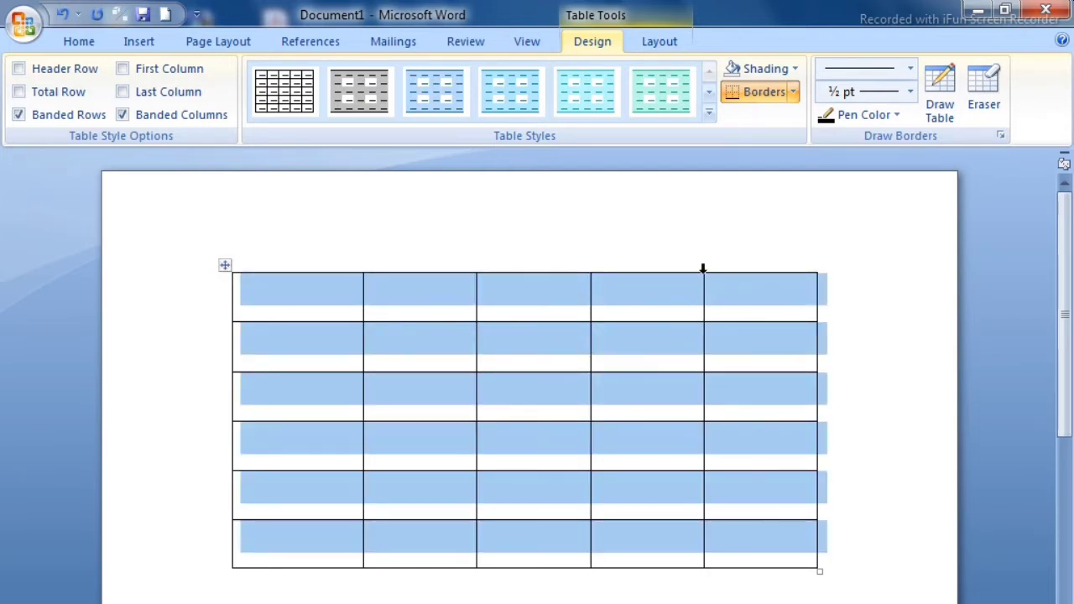
click(912, 70)
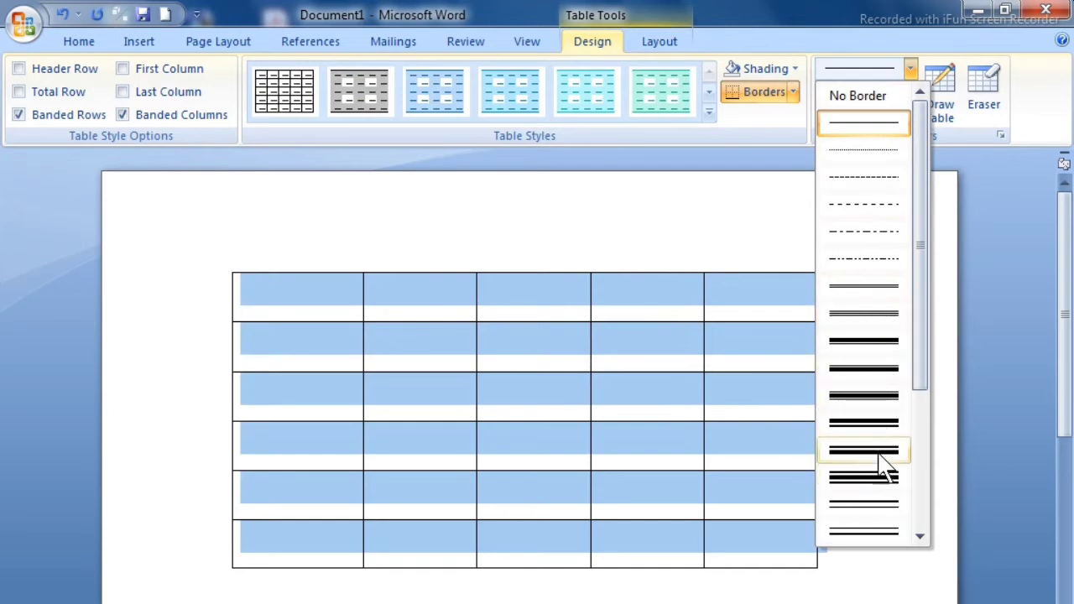
click(863, 421)
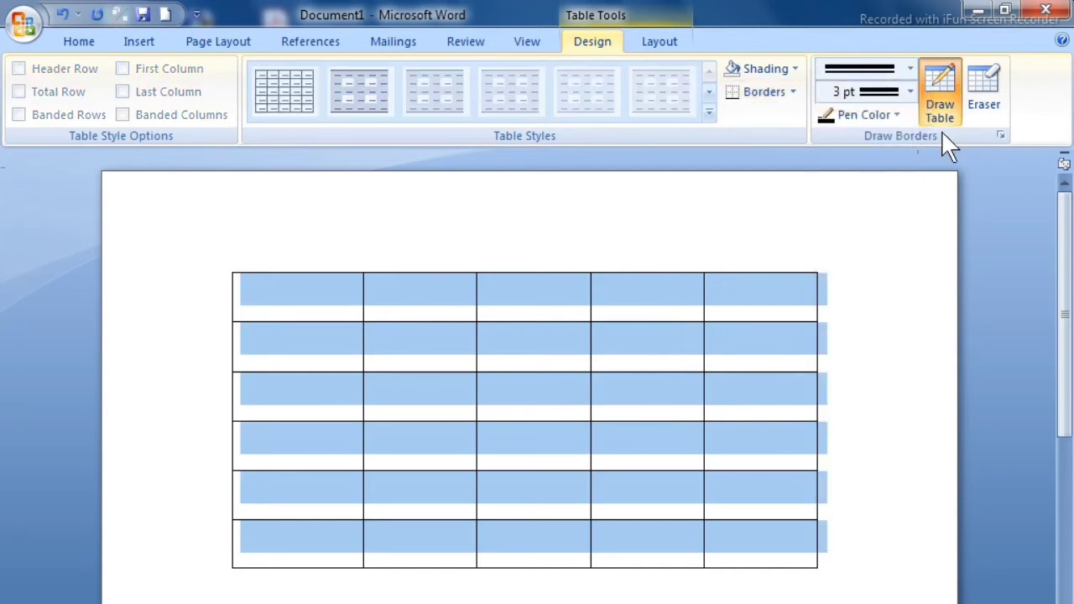
click(912, 91)
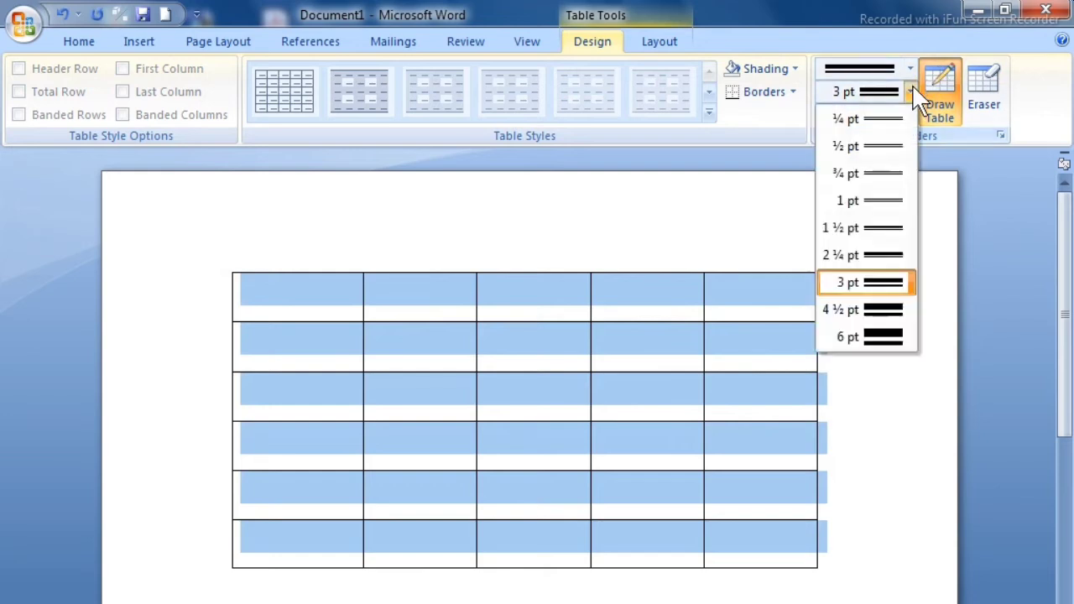
click(886, 225)
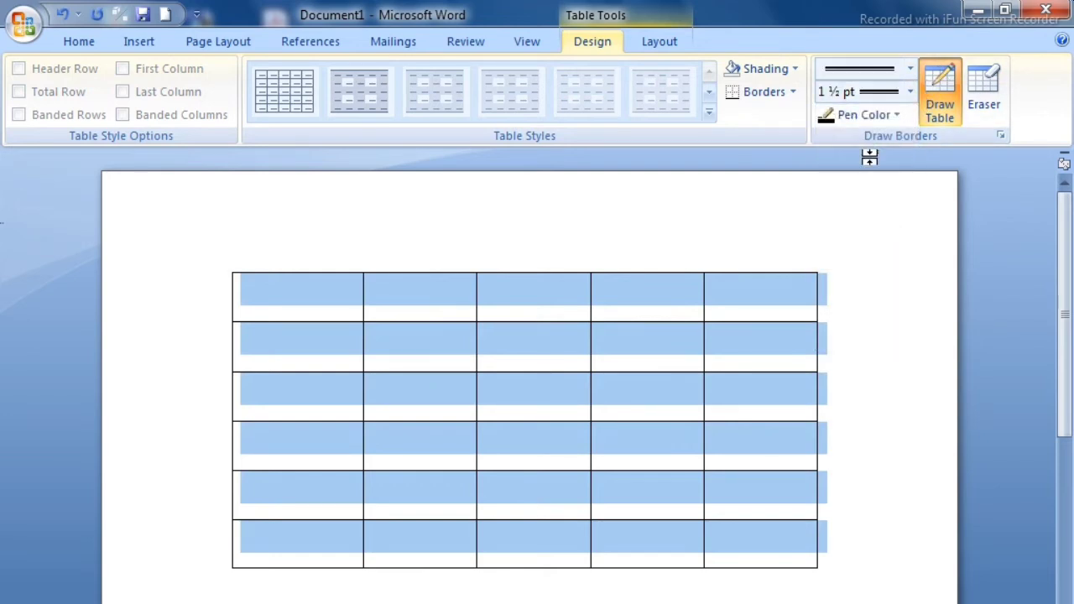
click(897, 118)
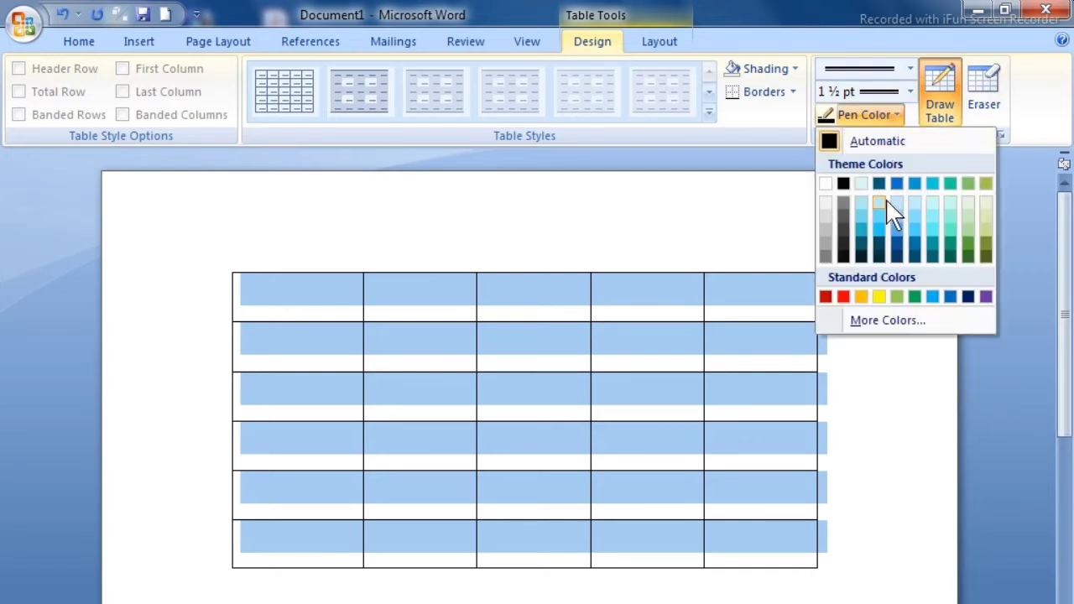
click(915, 297)
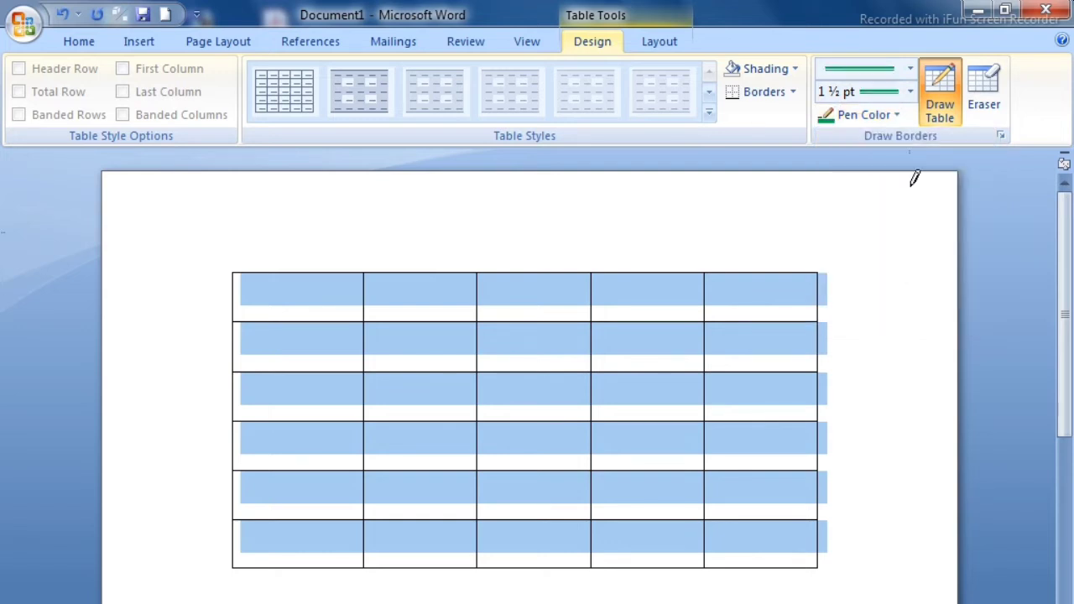
- Shade all table cells with a light aqua-green theme colour and apply a bottom border to the table
click(795, 70)
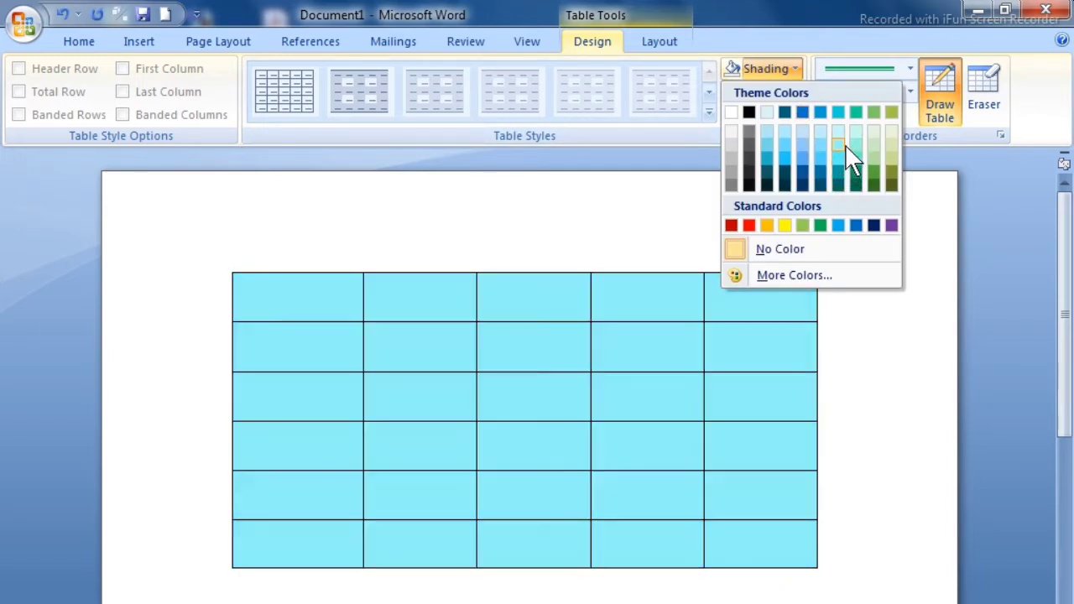
click(856, 146)
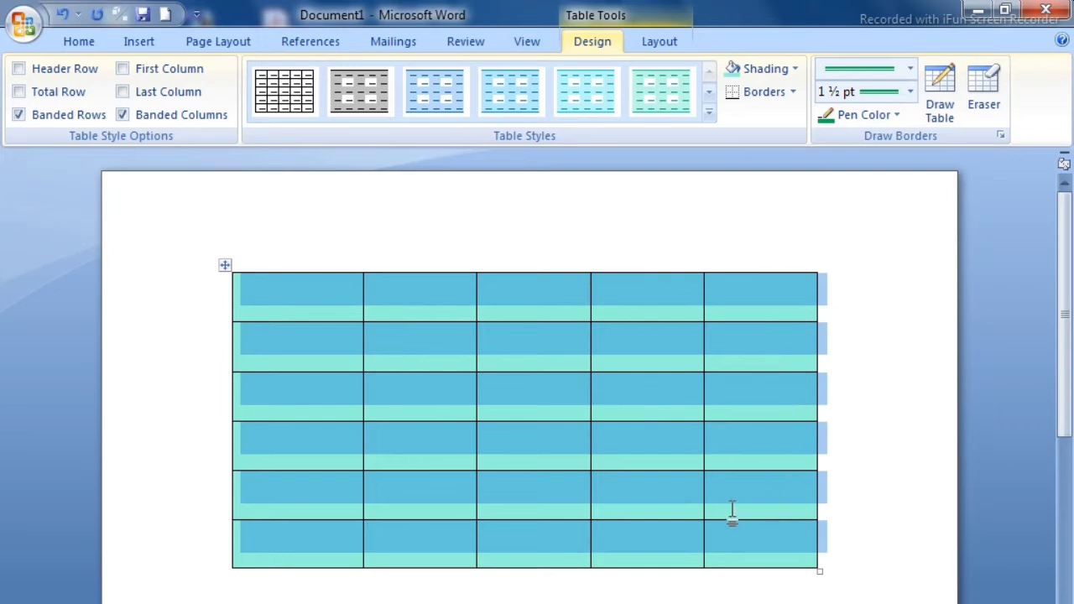
click(792, 91)
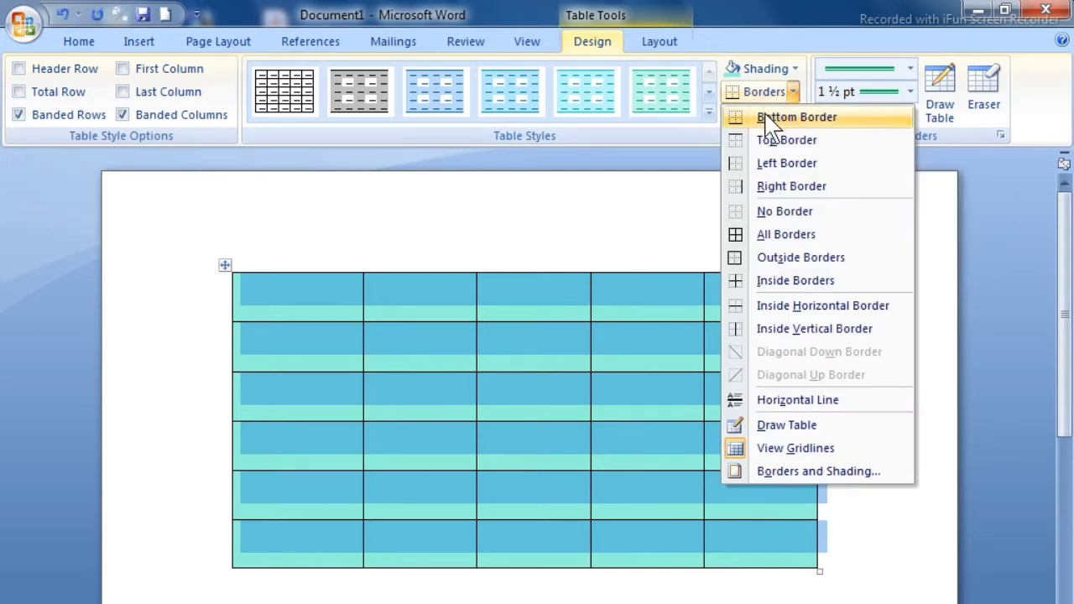
click(765, 117)
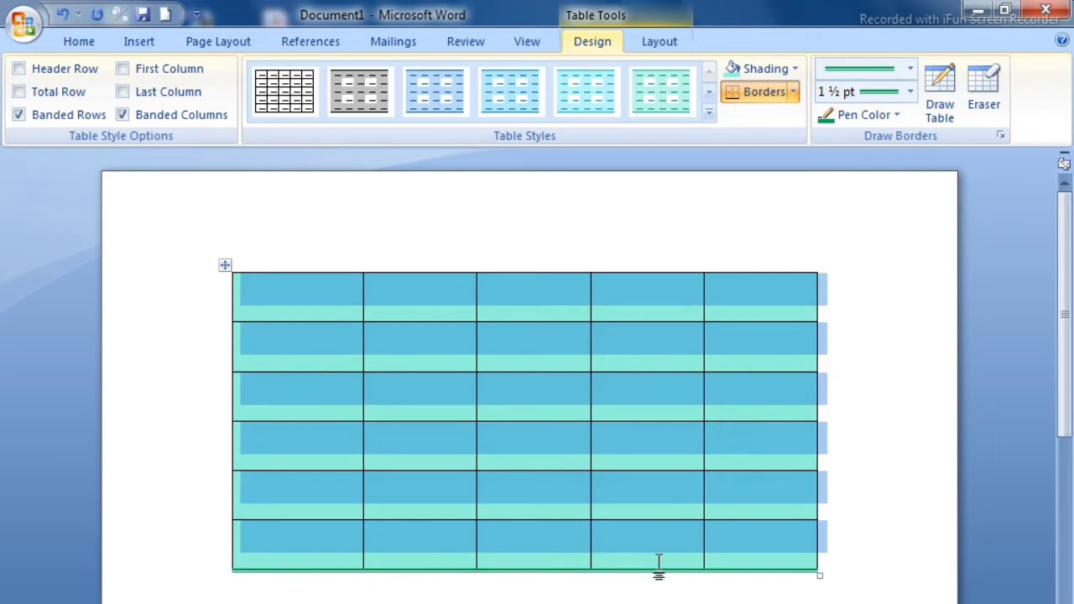
- Clear all borders from the table and apply Outside Borders and Inside Borders in the green double line
click(793, 91)
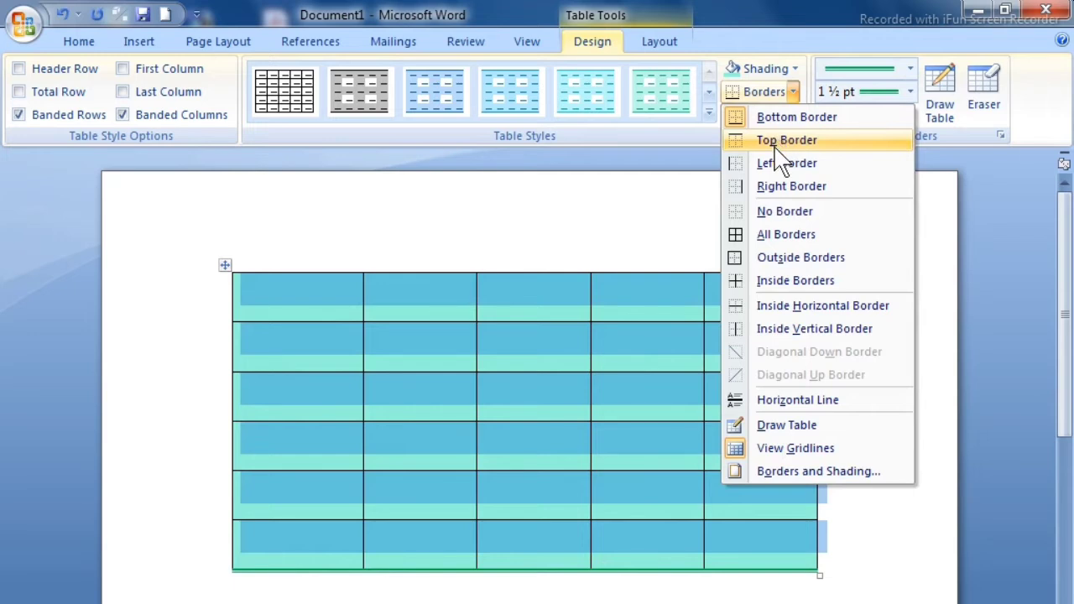
click(784, 212)
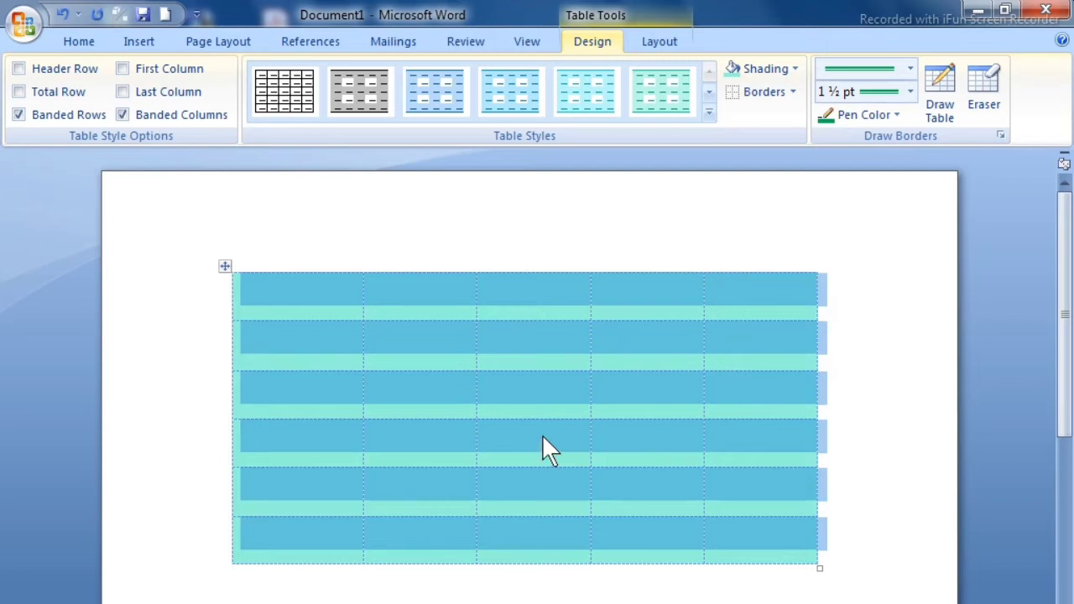
click(793, 91)
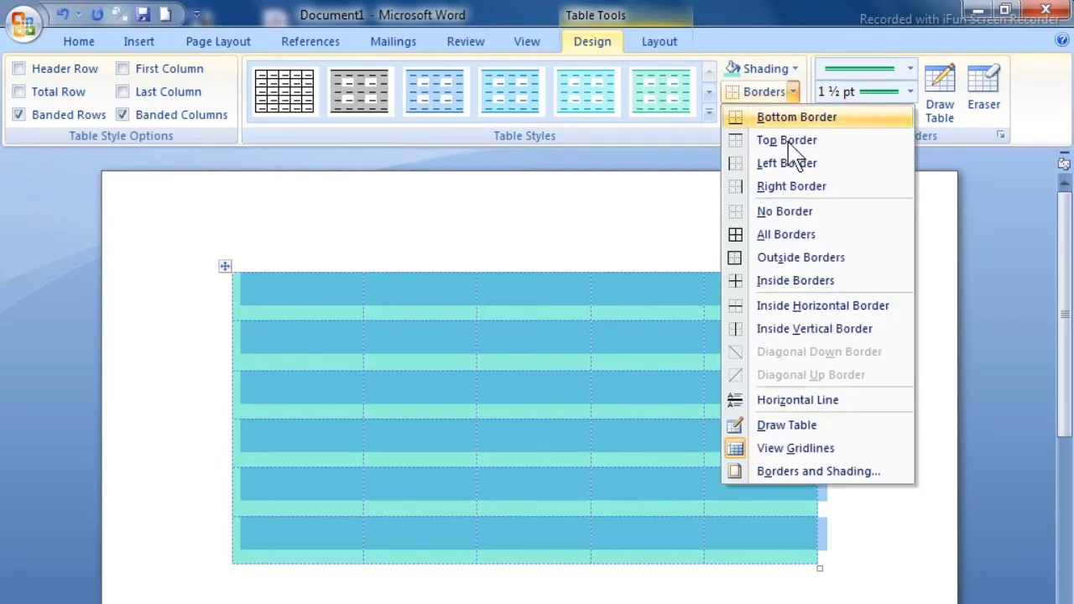
click(779, 260)
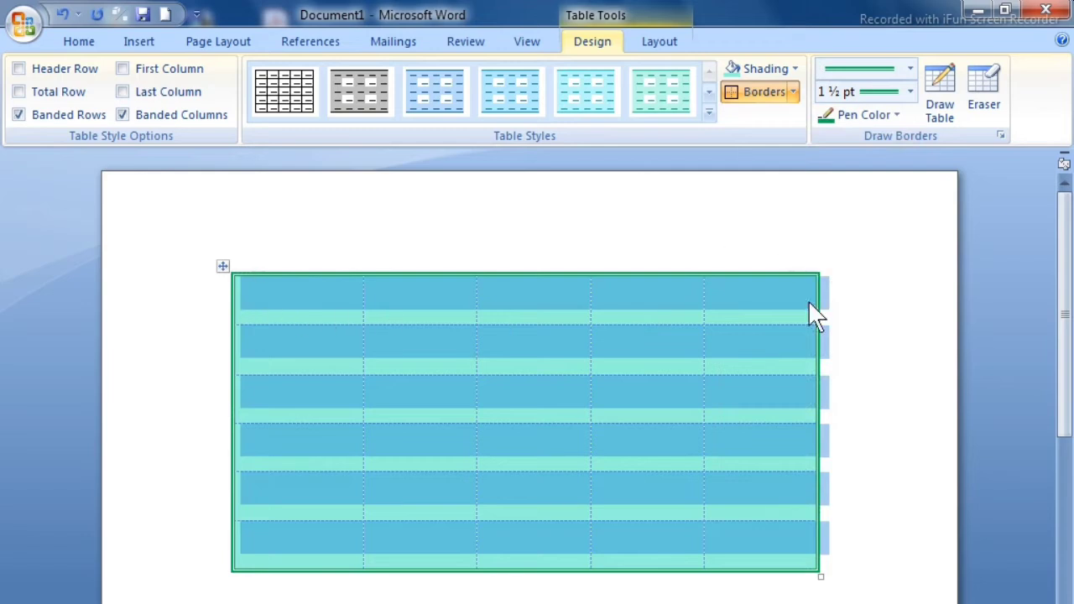
click(793, 92)
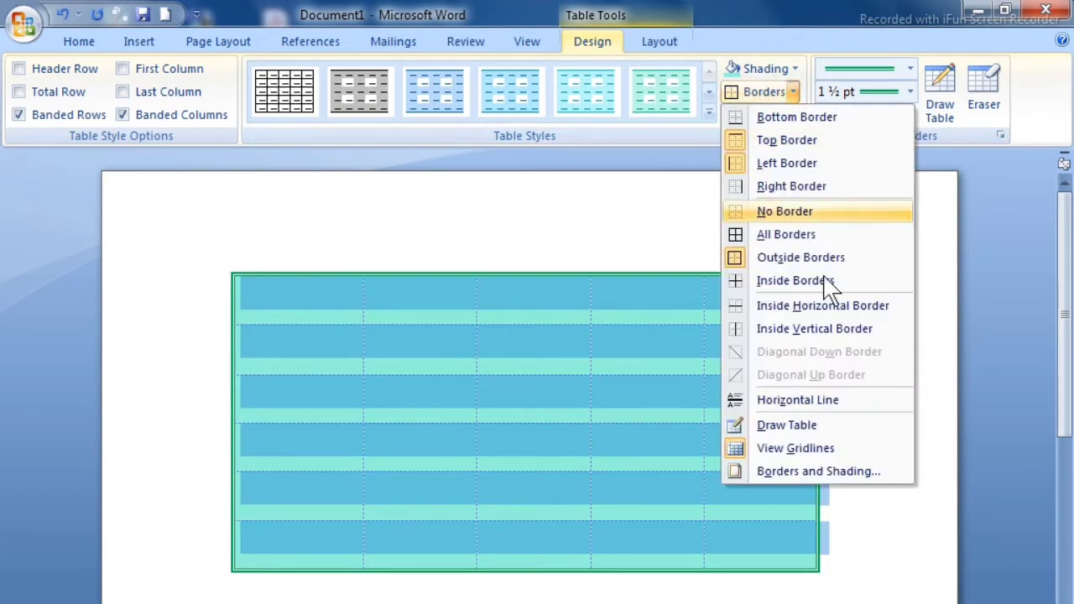
click(787, 287)
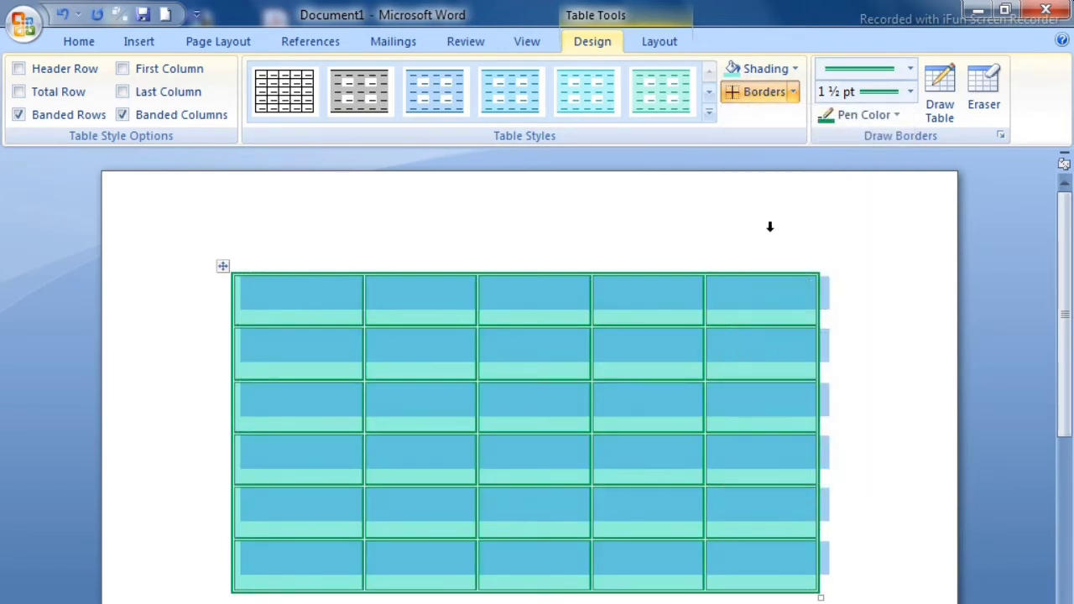
click(791, 93)
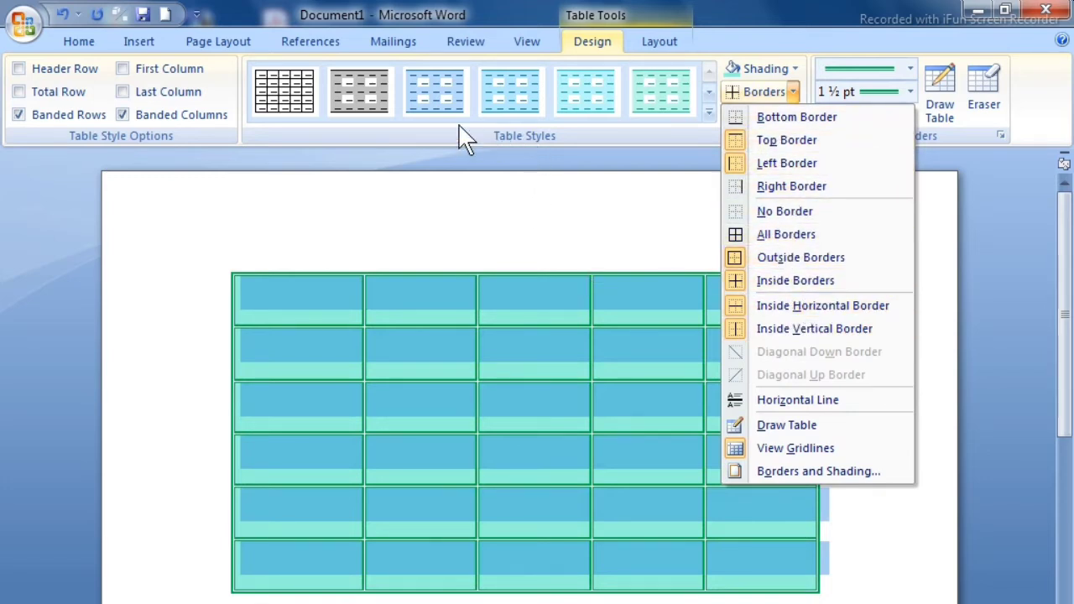
click(554, 134)
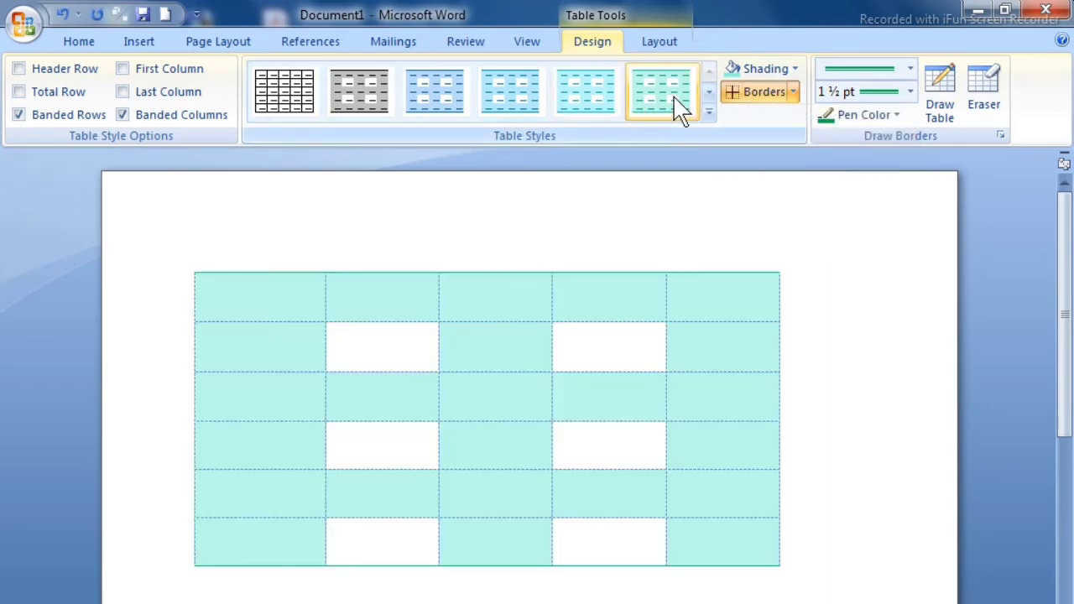
- Apply the built-in olive-green accent style with thick black top and bottom lines, and switch off Banded Columns and Banded Rows
click(708, 112)
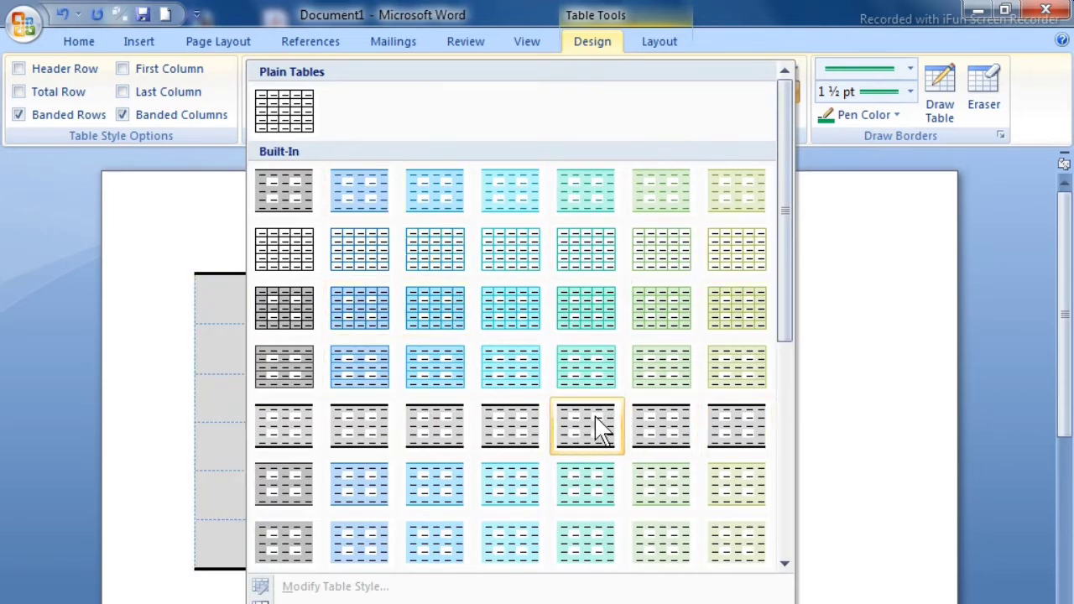
click(720, 434)
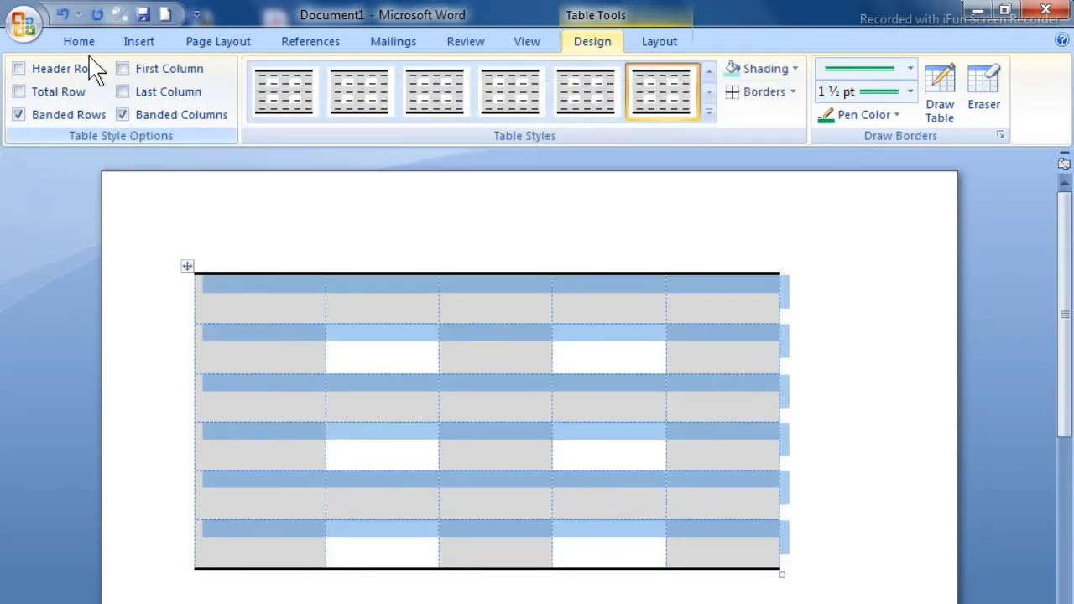
click(122, 115)
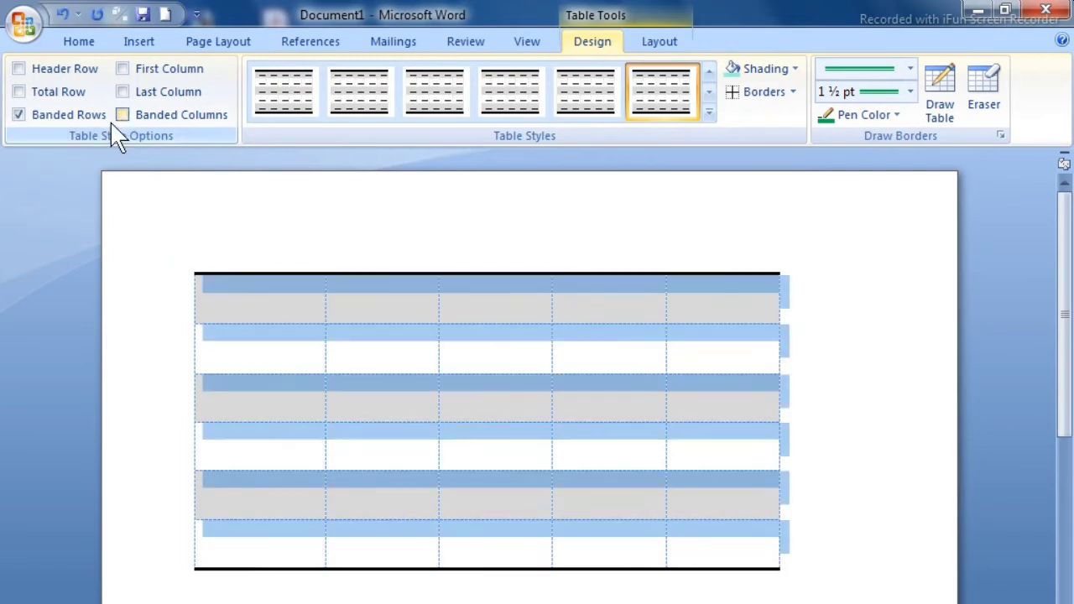
click(18, 115)
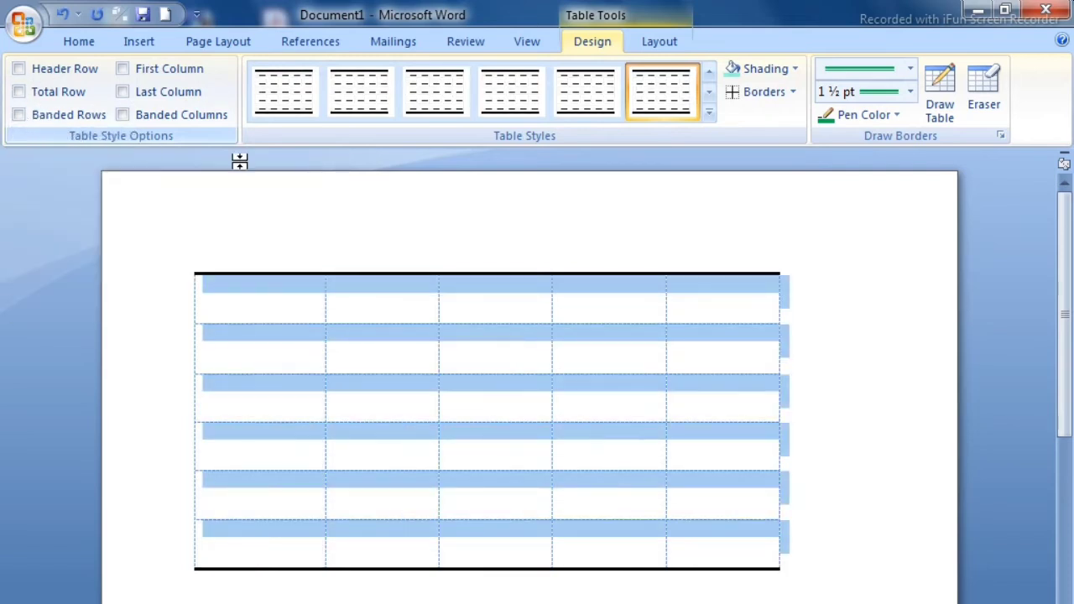
click(412, 351)
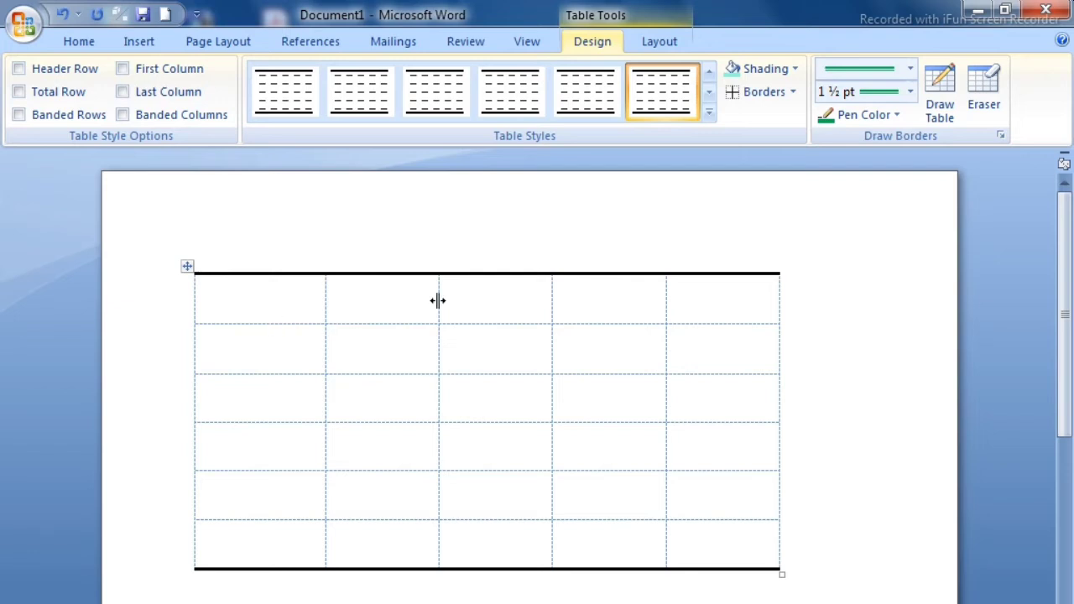
- Select the whole table and turn on its Header Row formatting
click(188, 267)
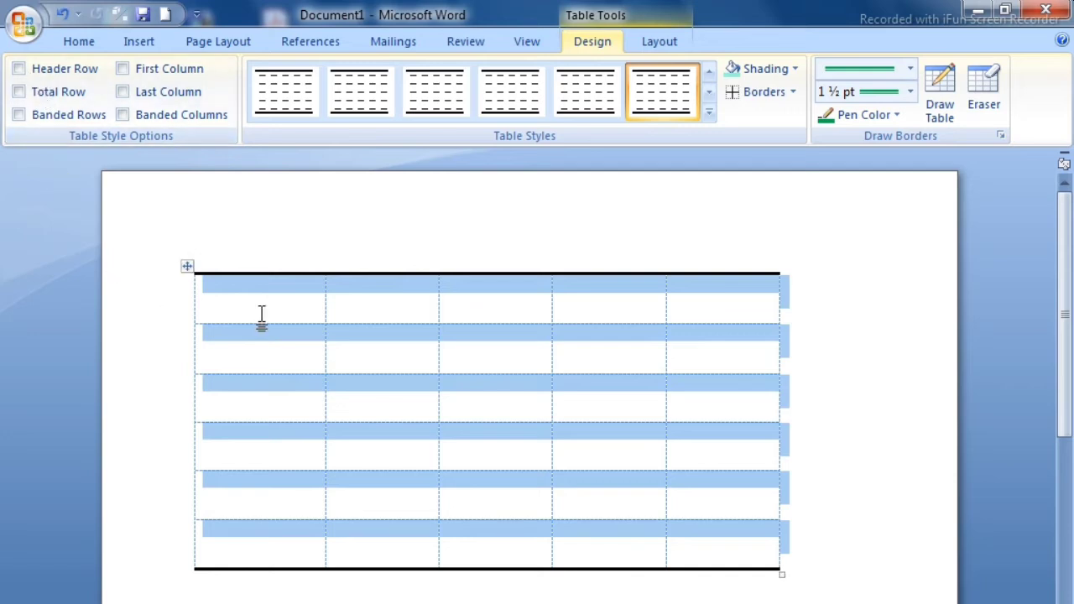
click(20, 68)
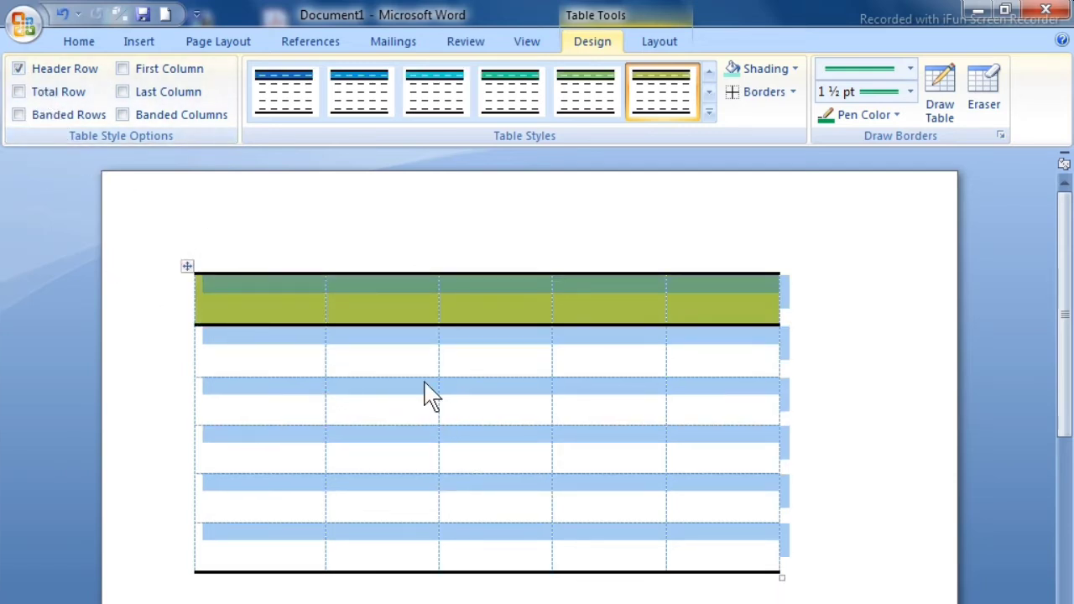
click(252, 302)
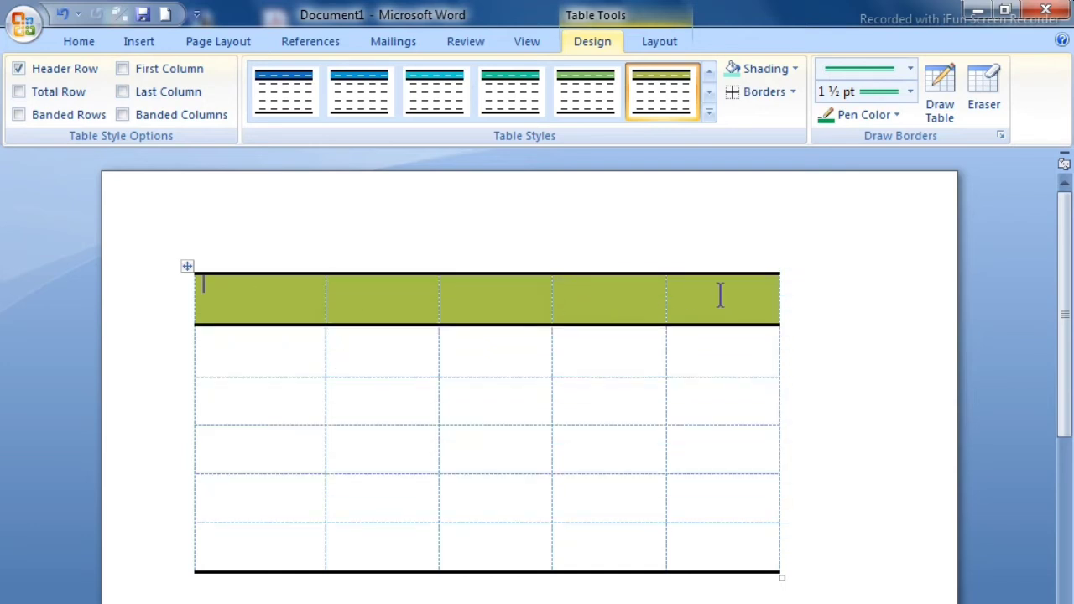
- Try the First Column option and the Last Column option on the table, switching each one off again
click(124, 69)
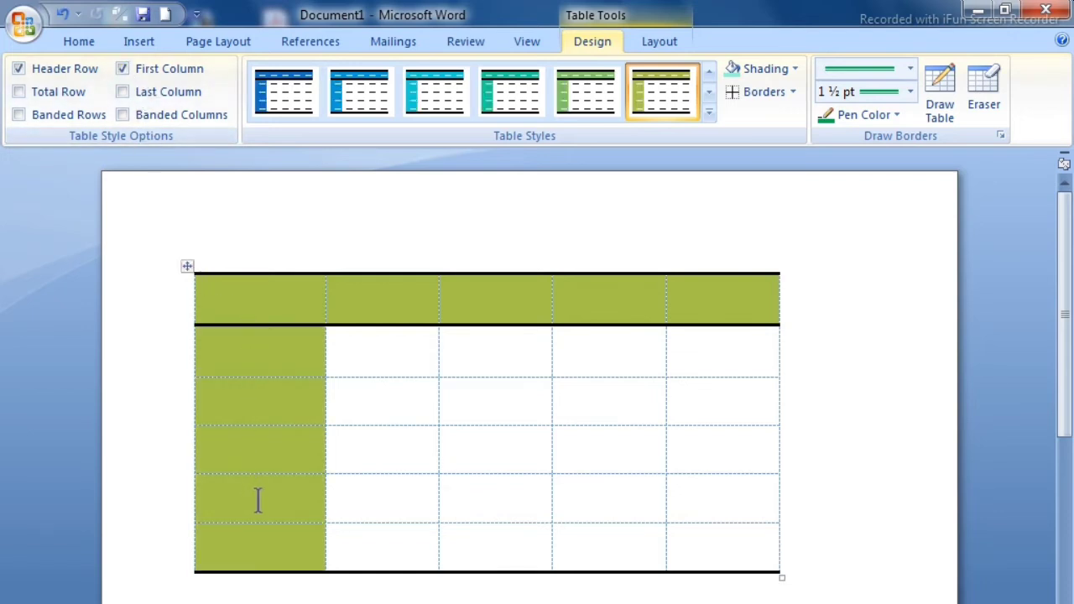
click(132, 70)
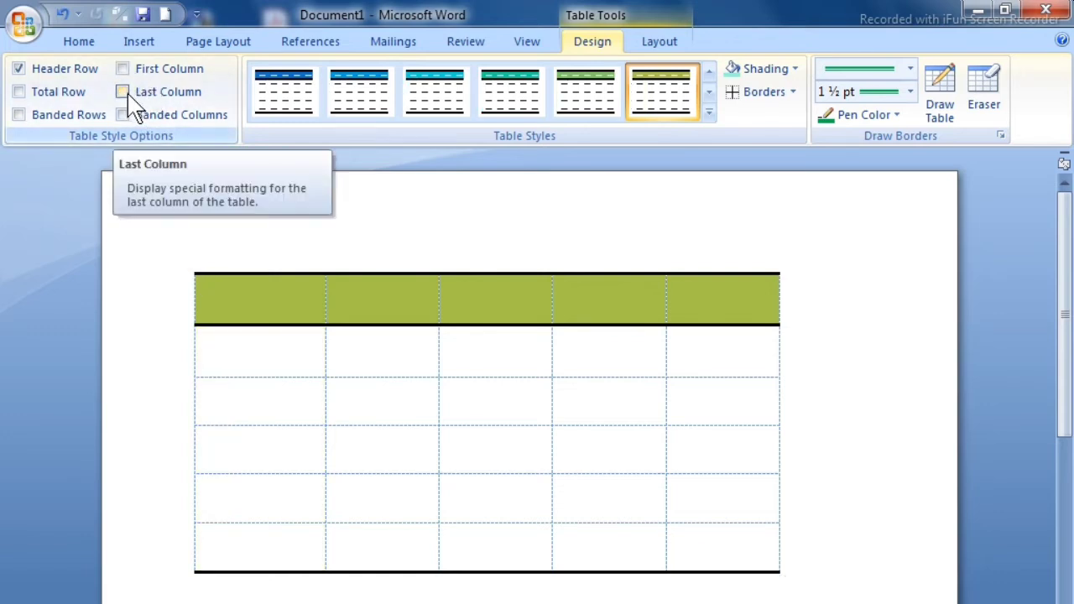
click(124, 93)
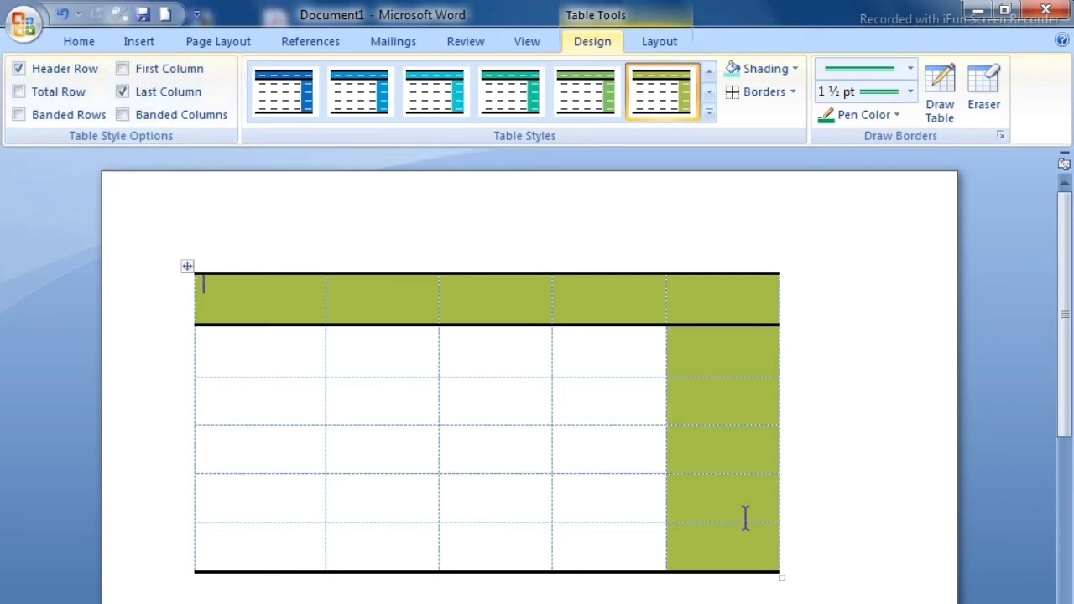
click(124, 93)
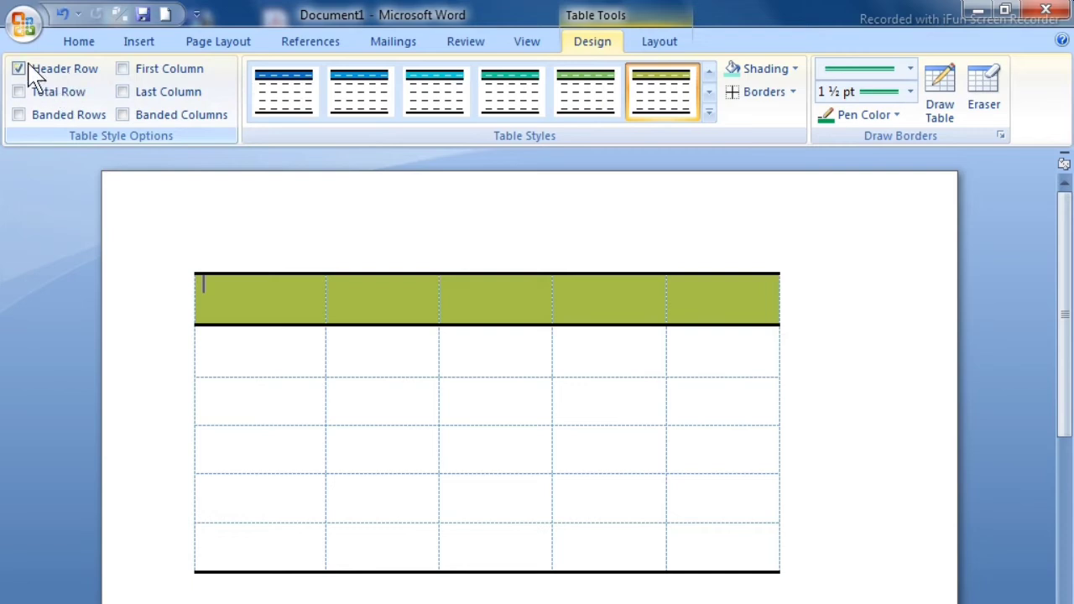
- Turn on the Total Row option and go through the cells of the last column above the total row
click(17, 92)
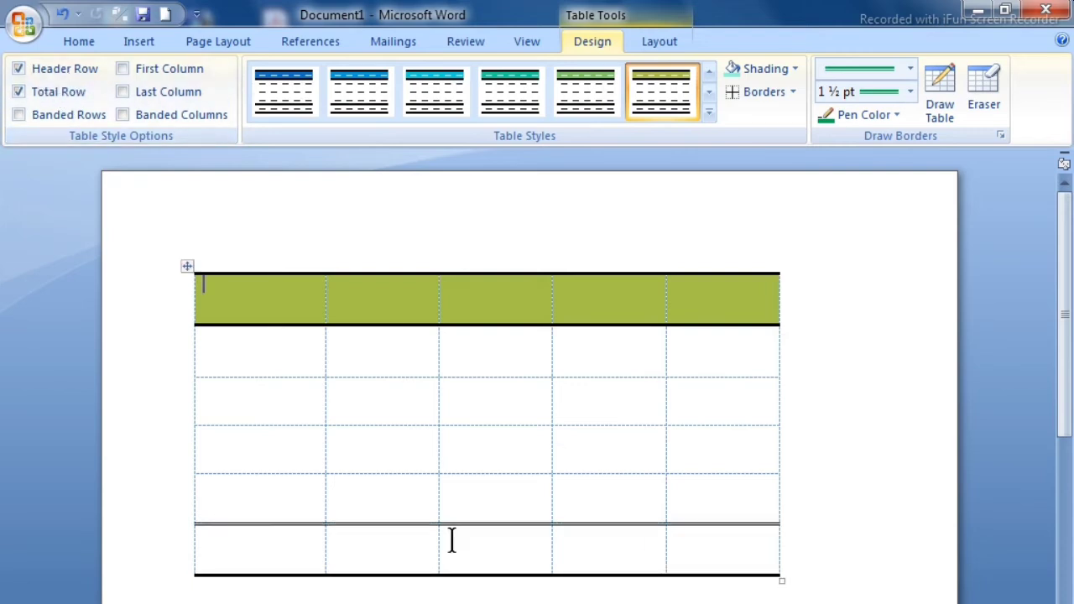
click(693, 346)
click(693, 395)
click(695, 438)
click(700, 485)
- Try Banded Rows and Banded Columns one at a time, and clear them together with the Total Row option
click(19, 115)
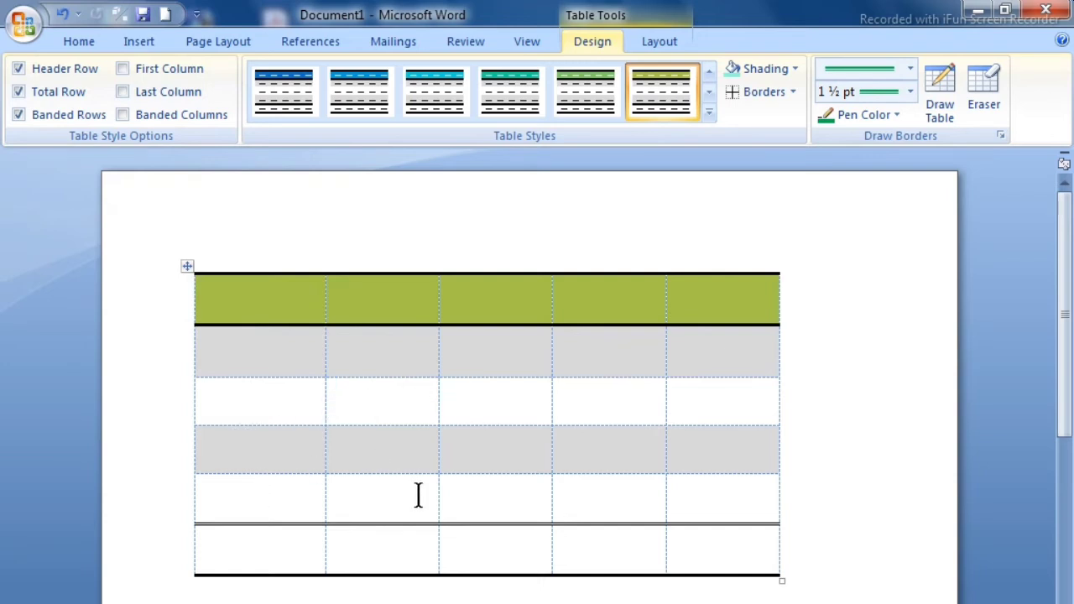
click(20, 115)
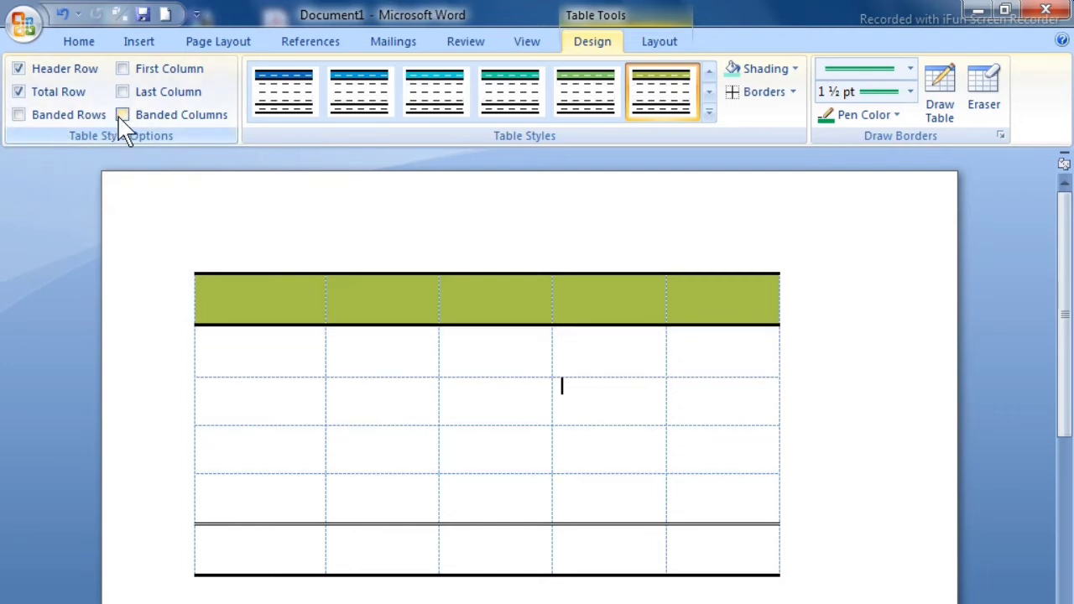
click(123, 116)
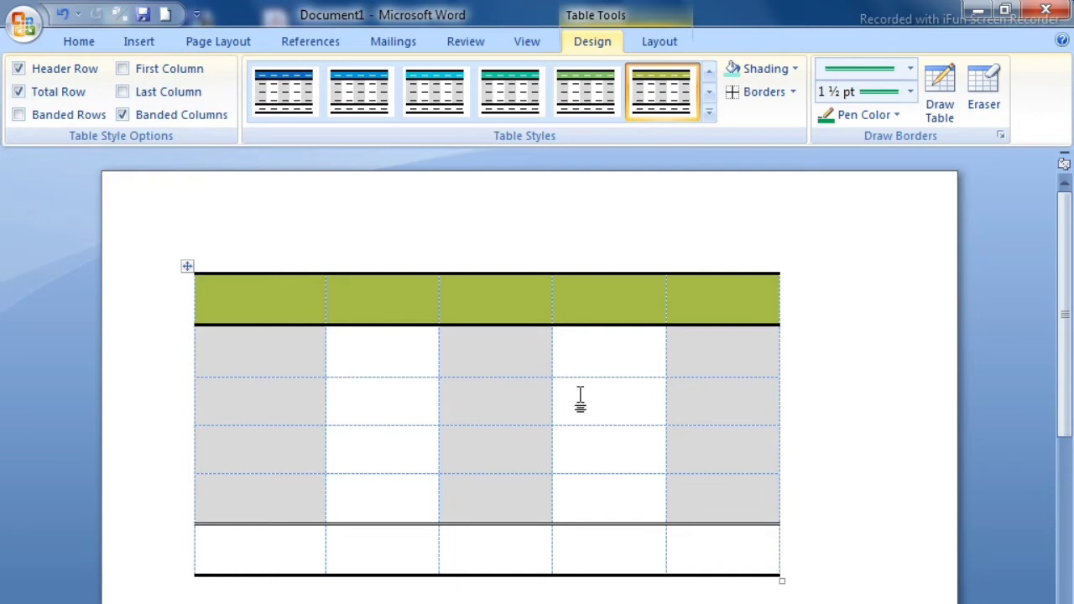
click(124, 115)
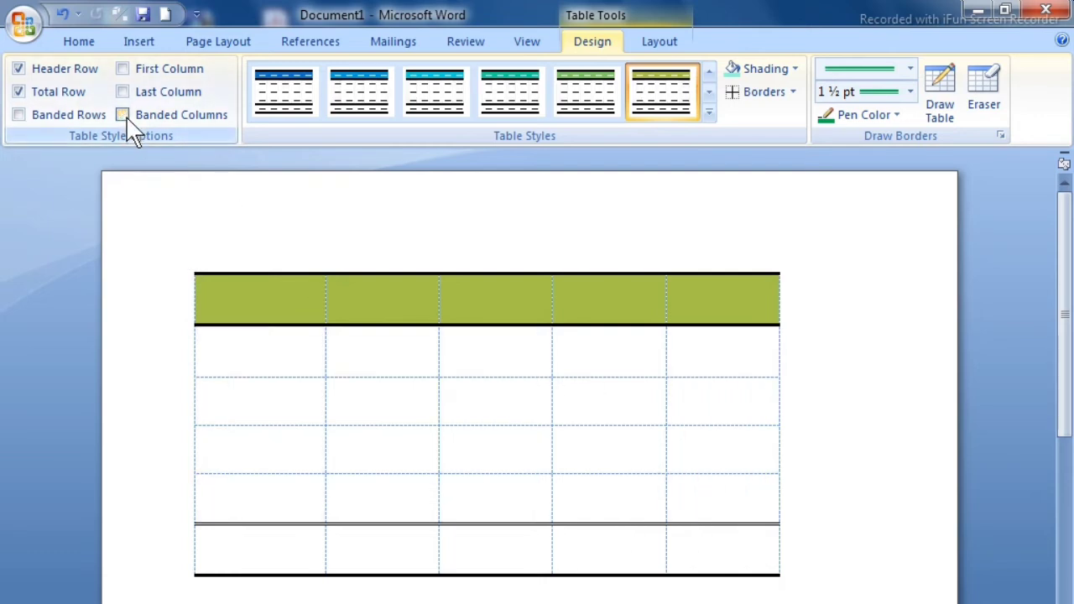
click(34, 94)
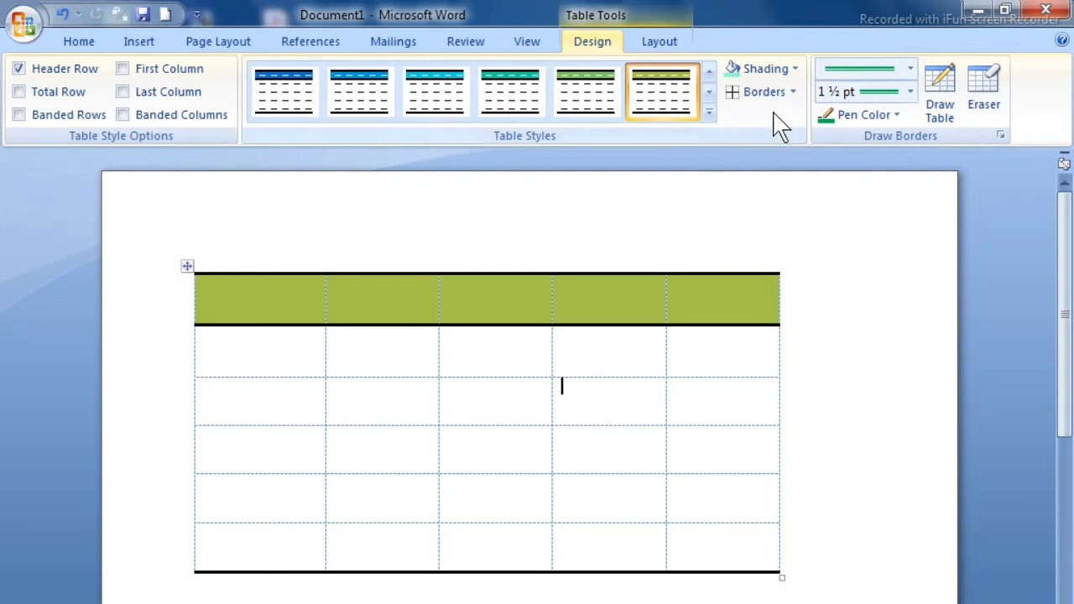
- Apply All Borders in the green double line to the whole table
click(792, 92)
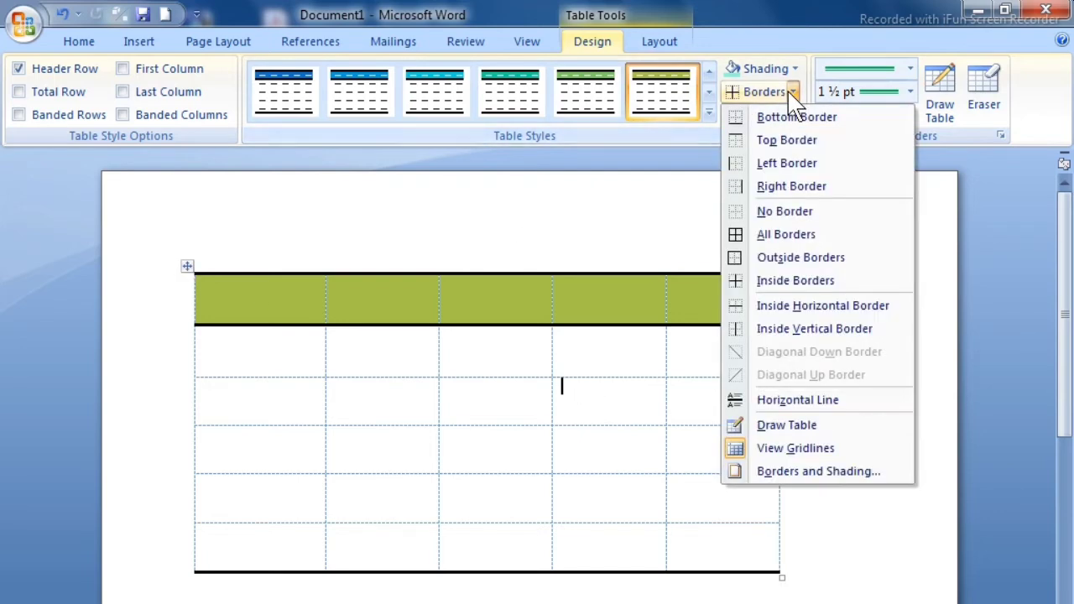
click(789, 239)
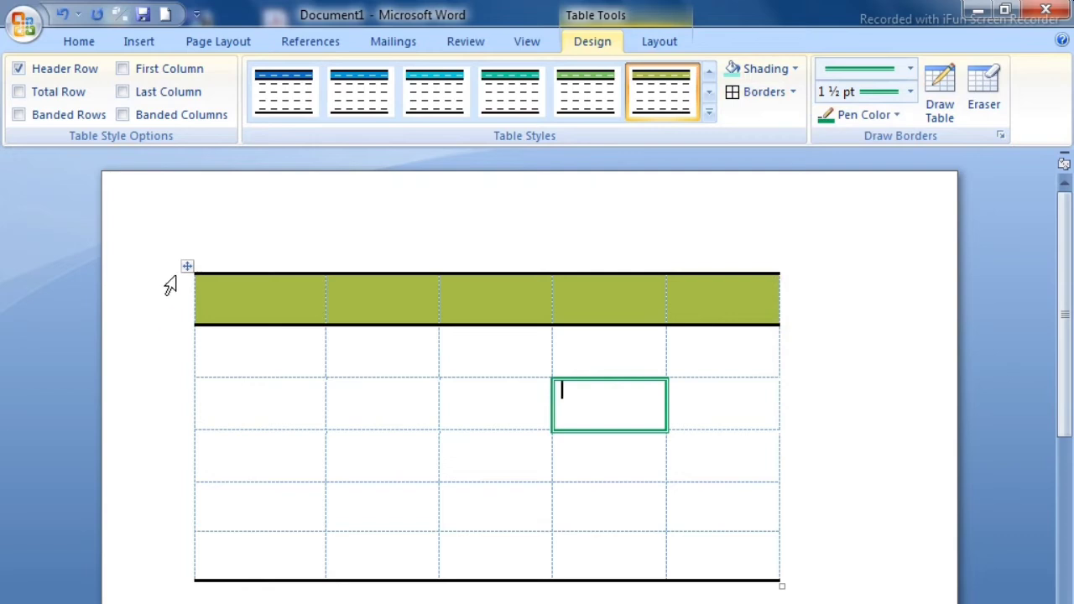
click(185, 267)
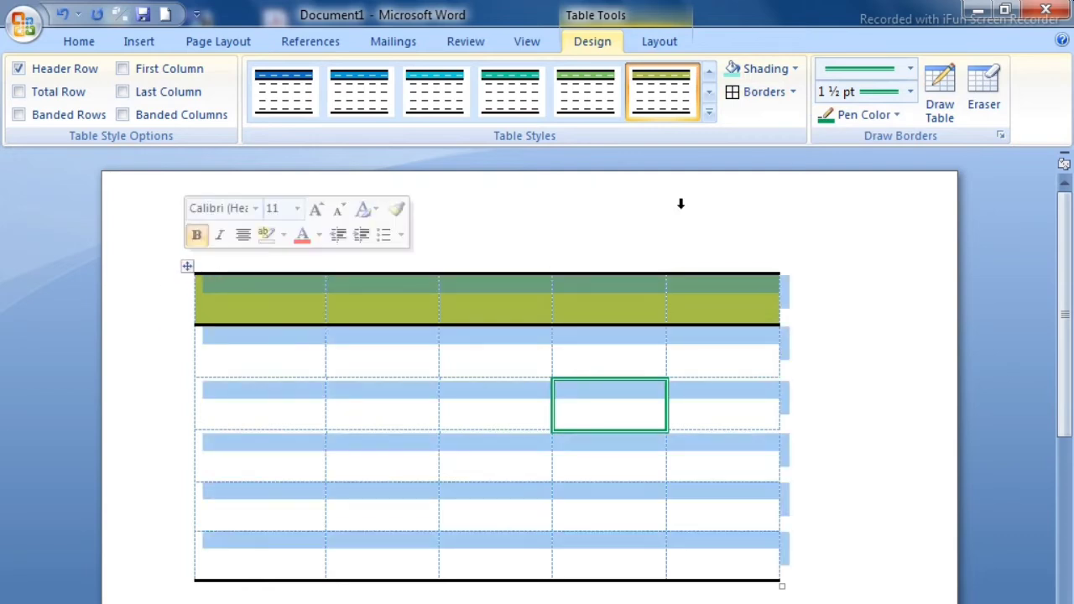
click(792, 92)
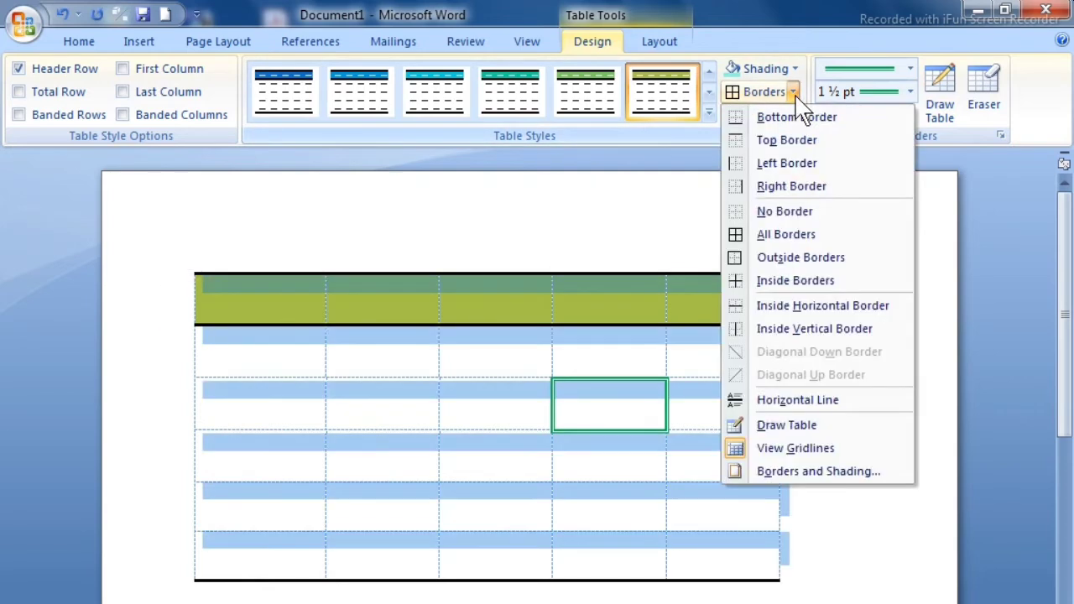
click(789, 239)
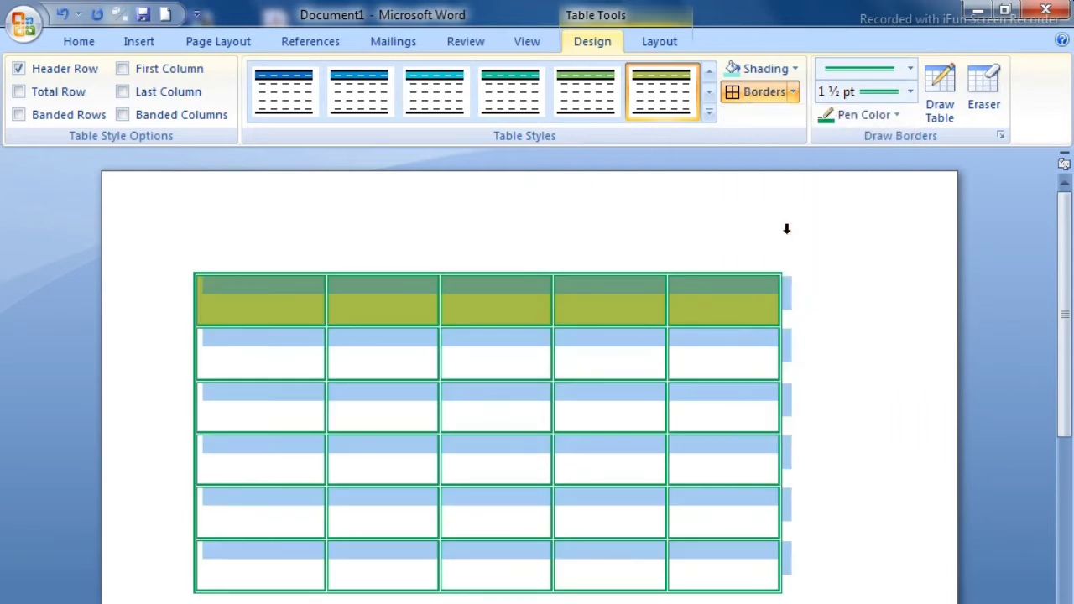
click(561, 403)
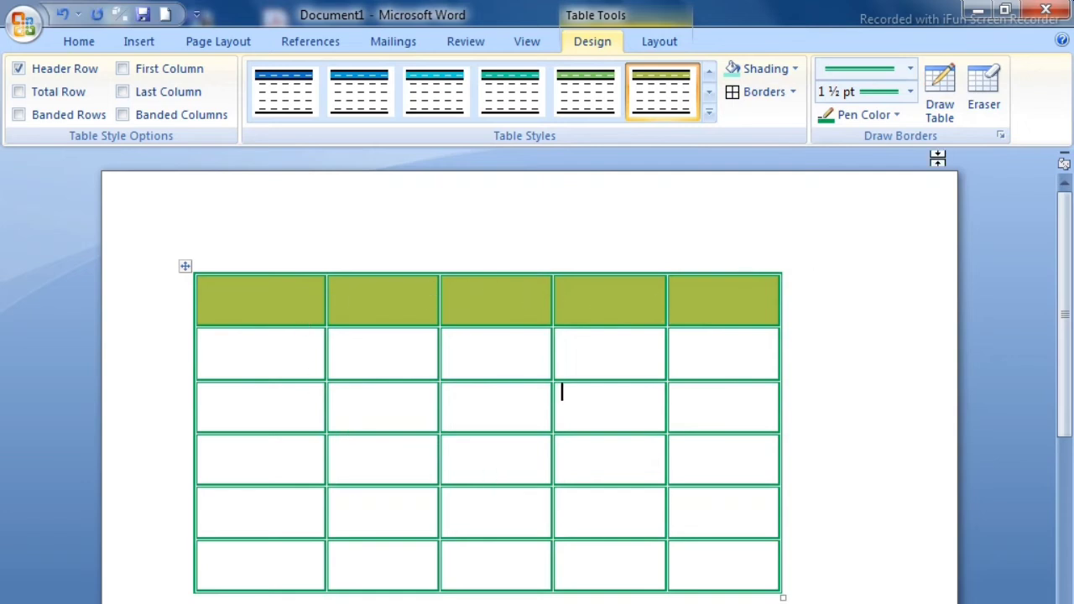
- Erase all vertical dividers in the header row to make it one cell, and redraw its outer borders with the green double line
click(987, 92)
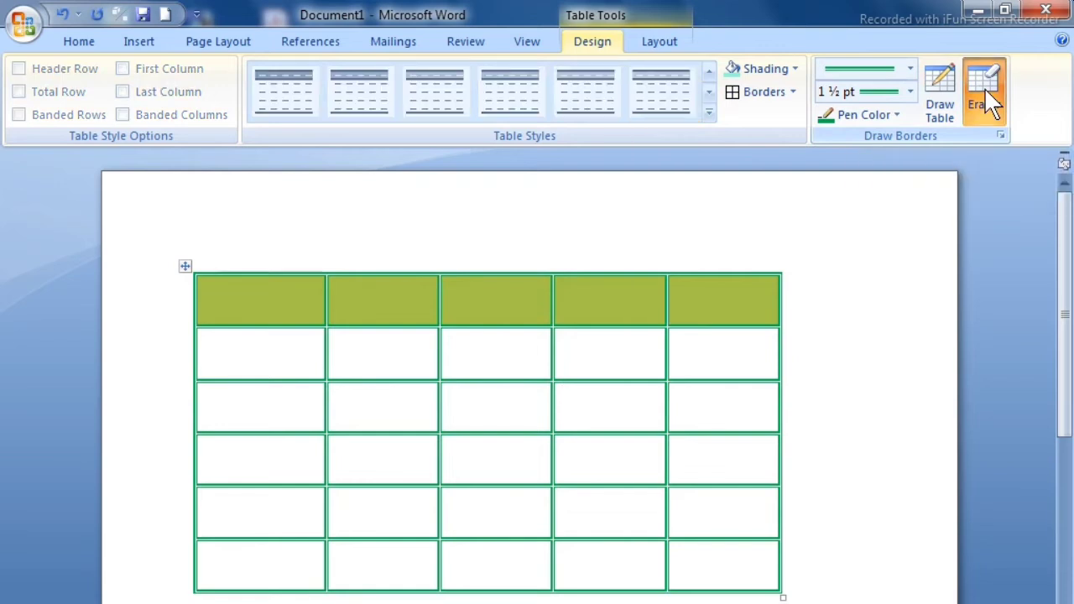
click(326, 292)
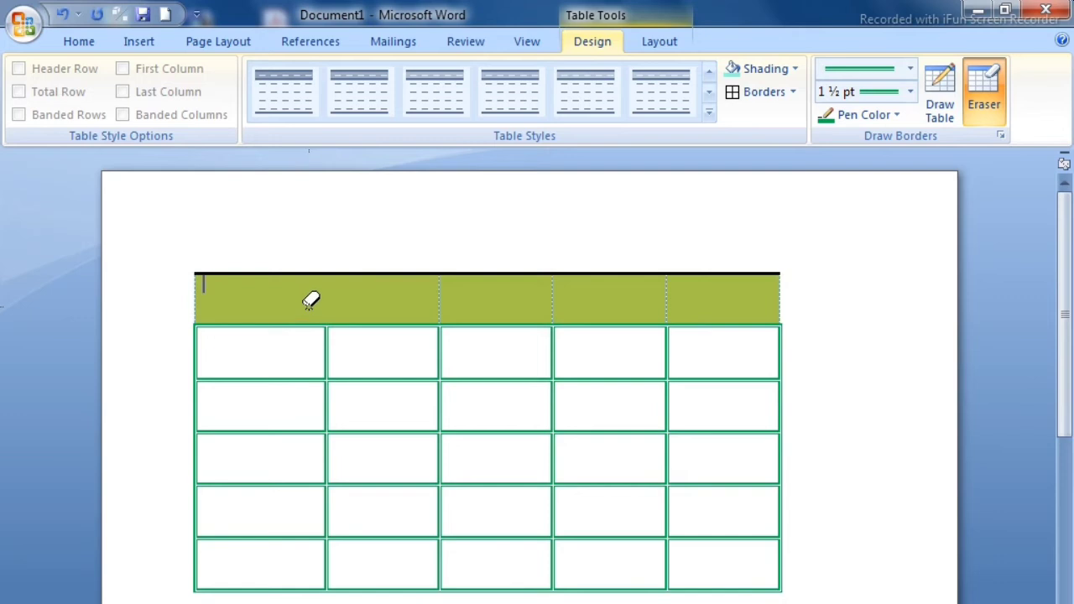
drag(337, 296, 684, 301)
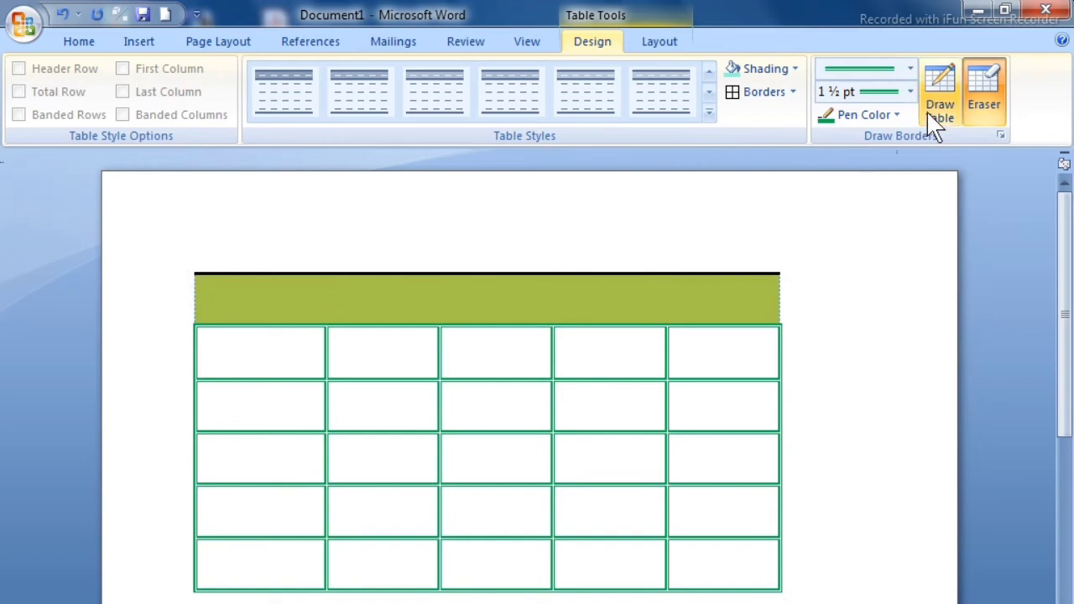
click(939, 88)
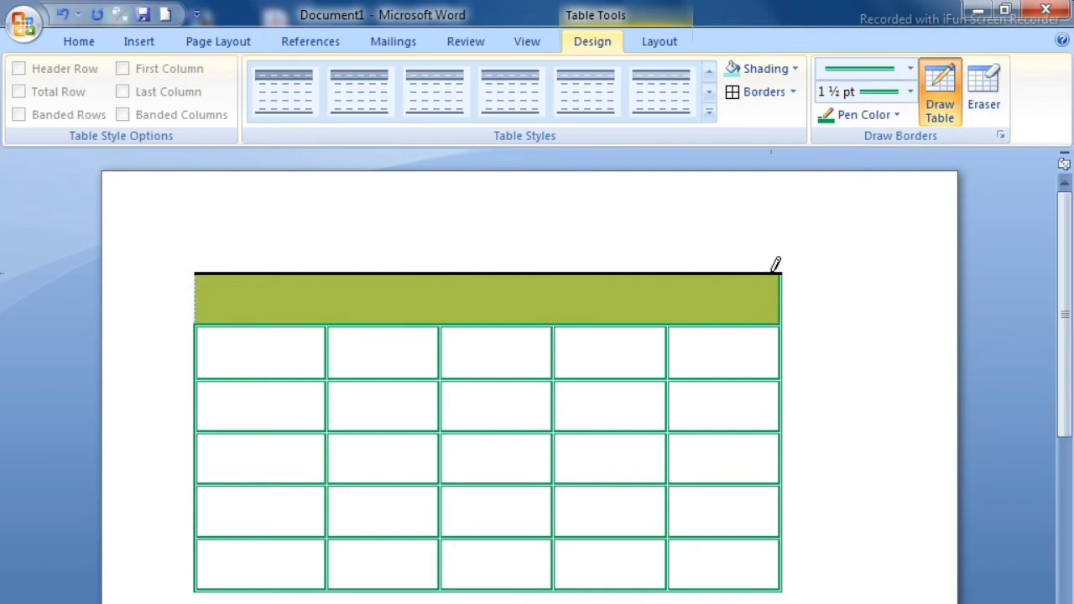
drag(777, 265, 748, 266)
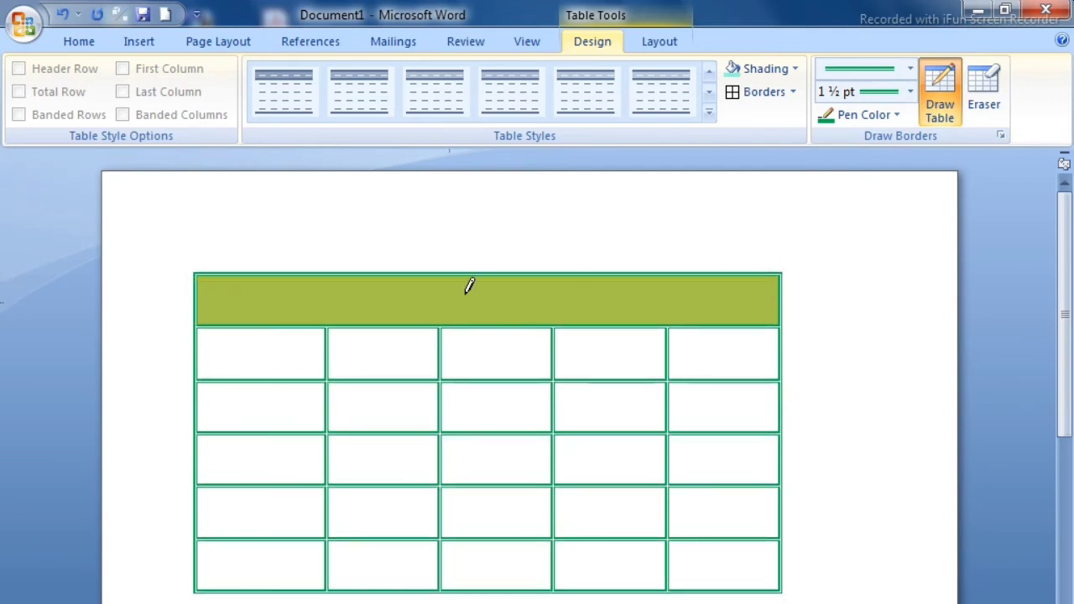
- Draw a vertical divider through the middle of the header row and erase it again
drag(488, 274, 487, 317)
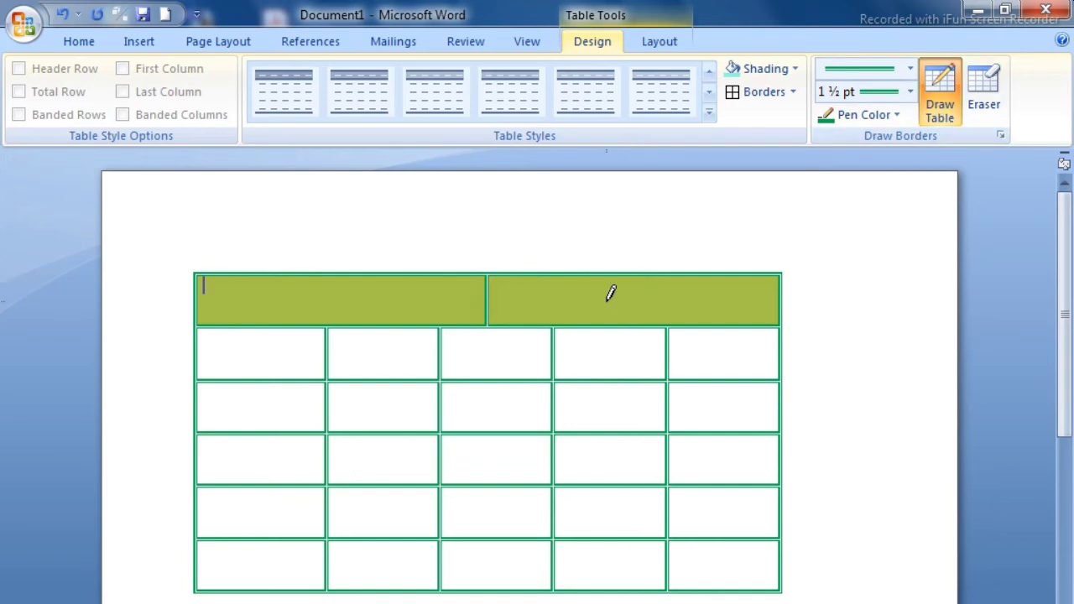
click(994, 117)
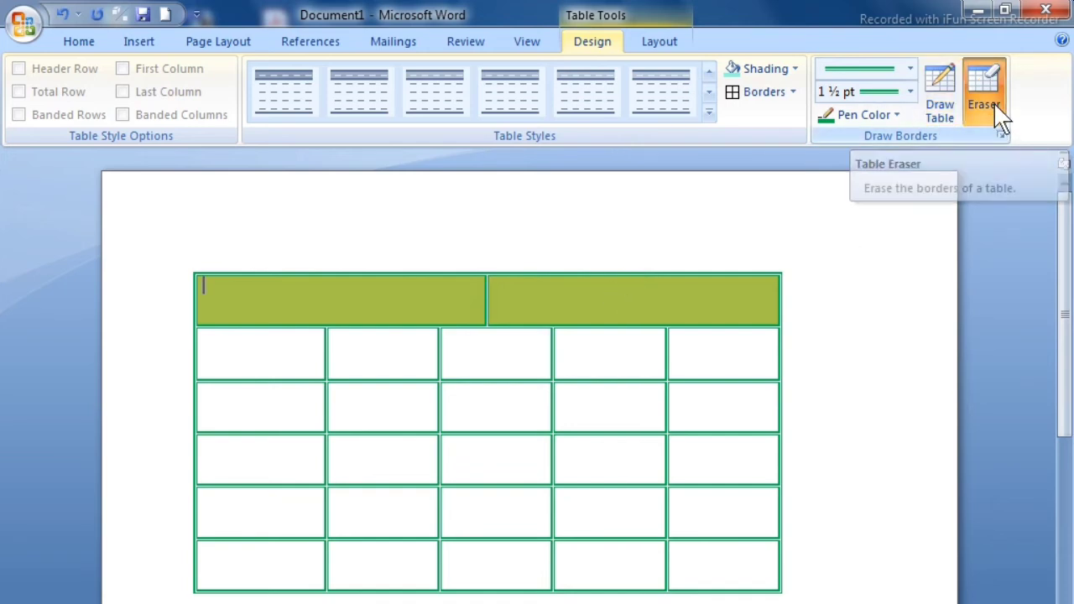
drag(456, 291, 505, 292)
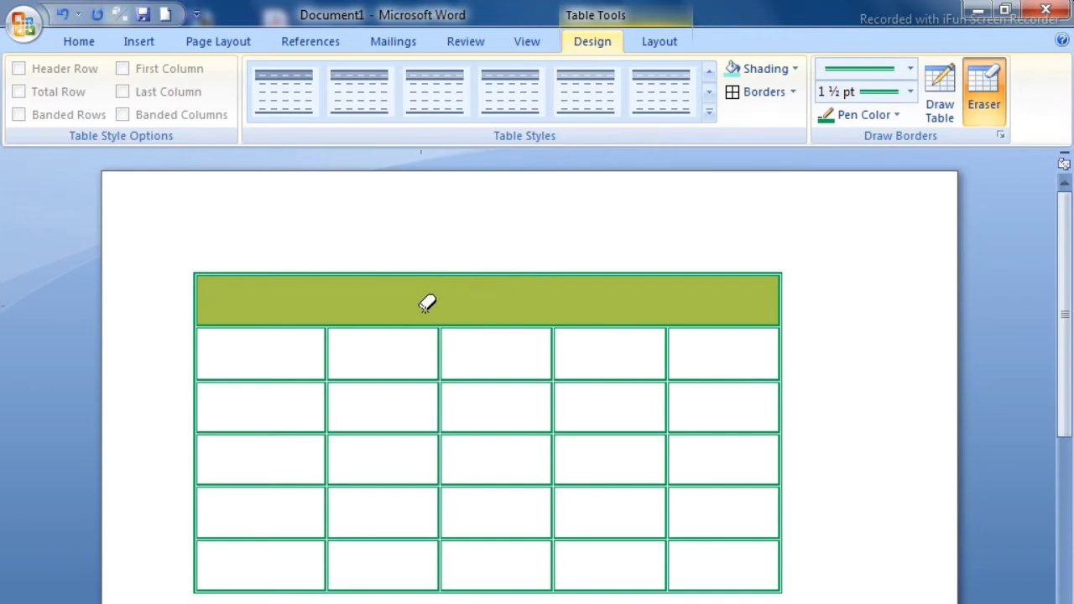
- Enter "November 2021" as the title in the merged header cell
text(N)
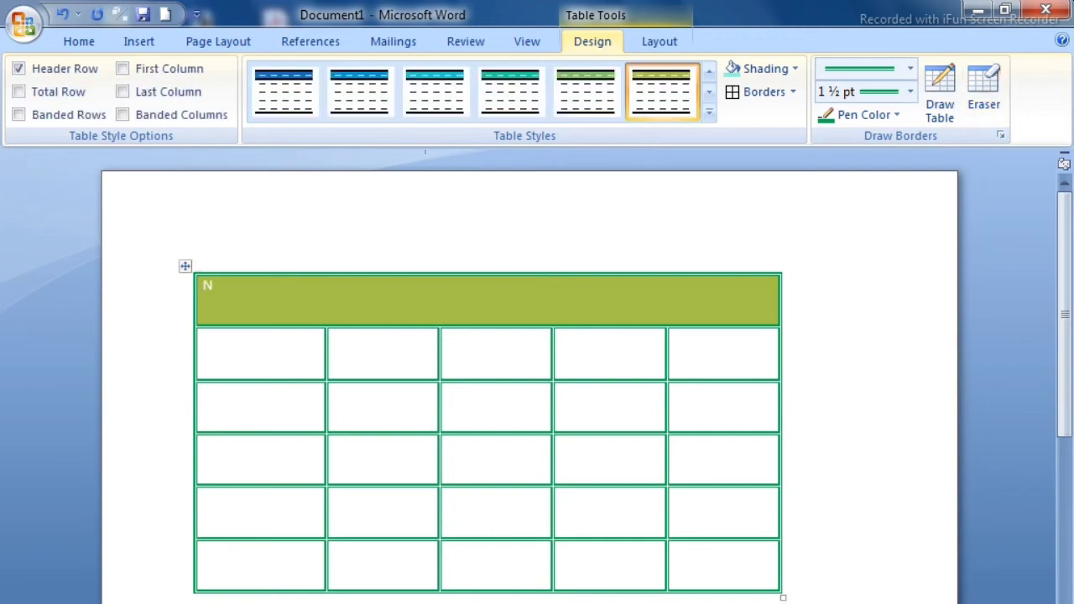
text(ovemb)
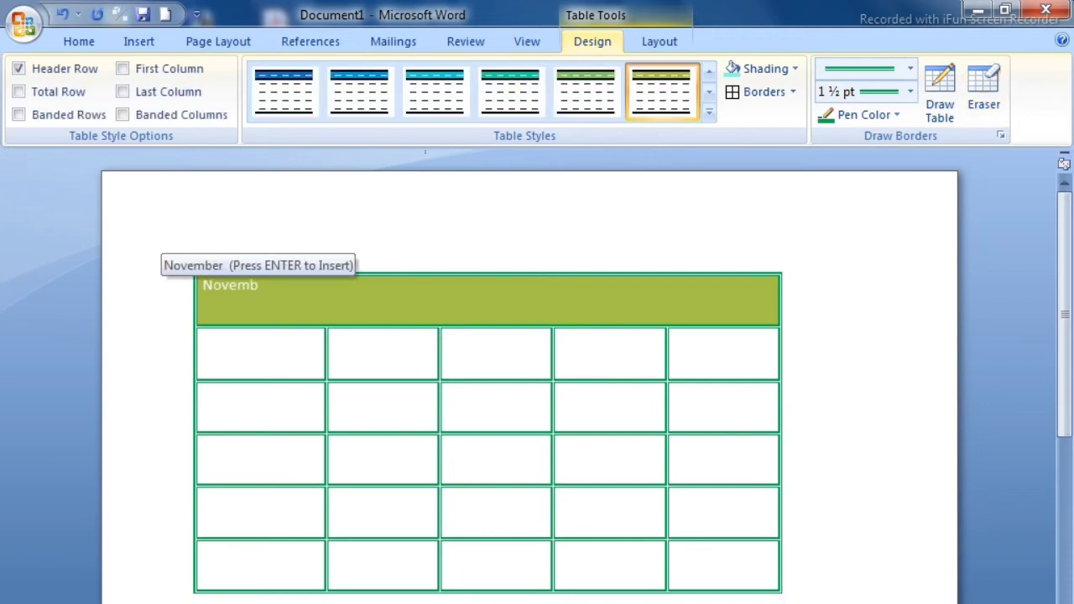
text(er 2021)
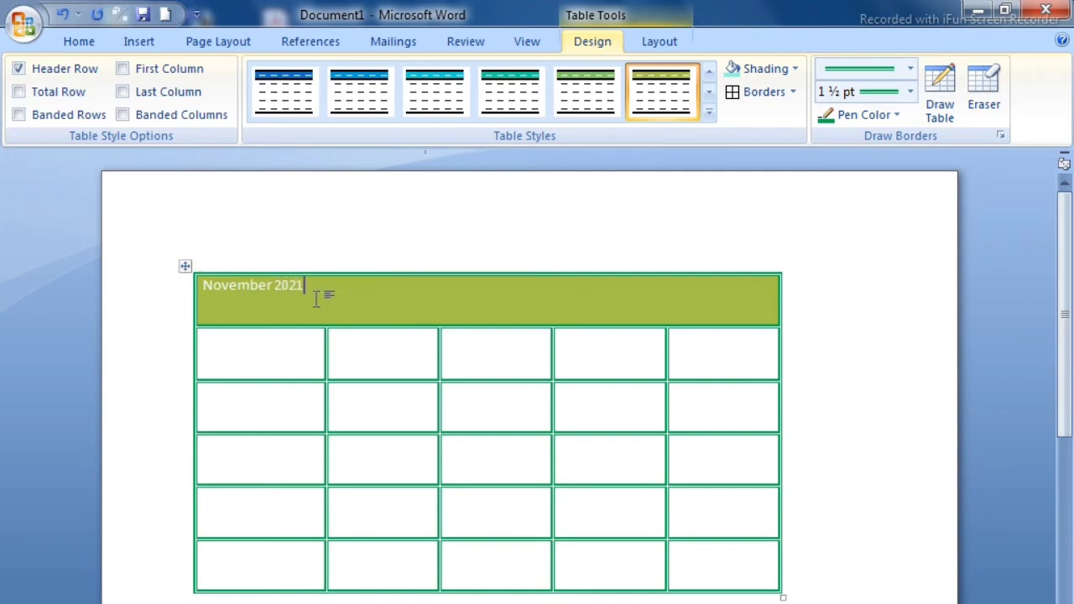
- Enlarge the "November 2021" title in the header cell to font size 26
drag(316, 299, 240, 294)
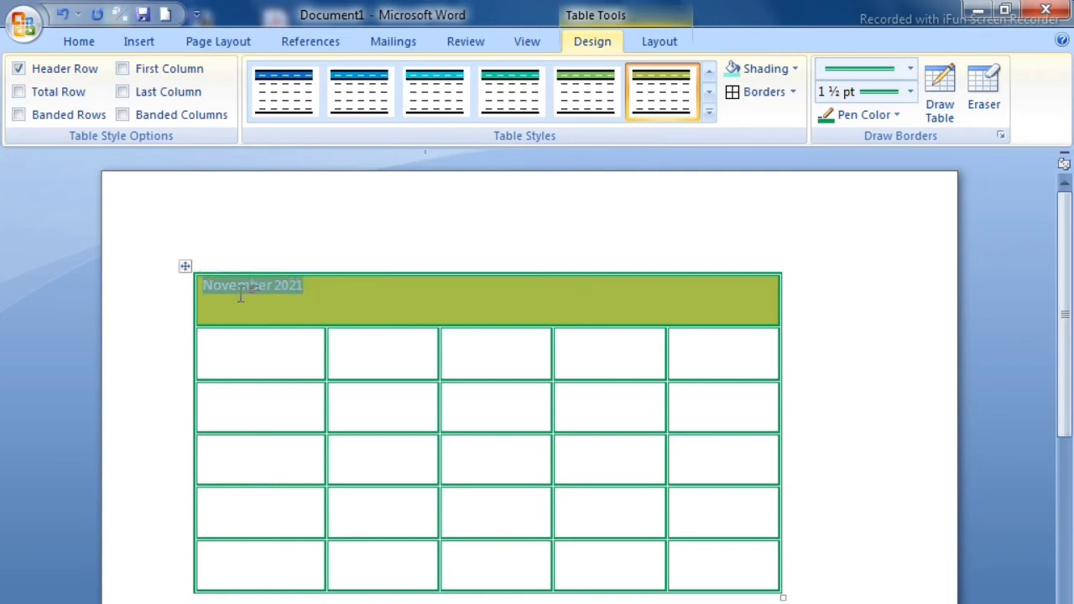
click(84, 44)
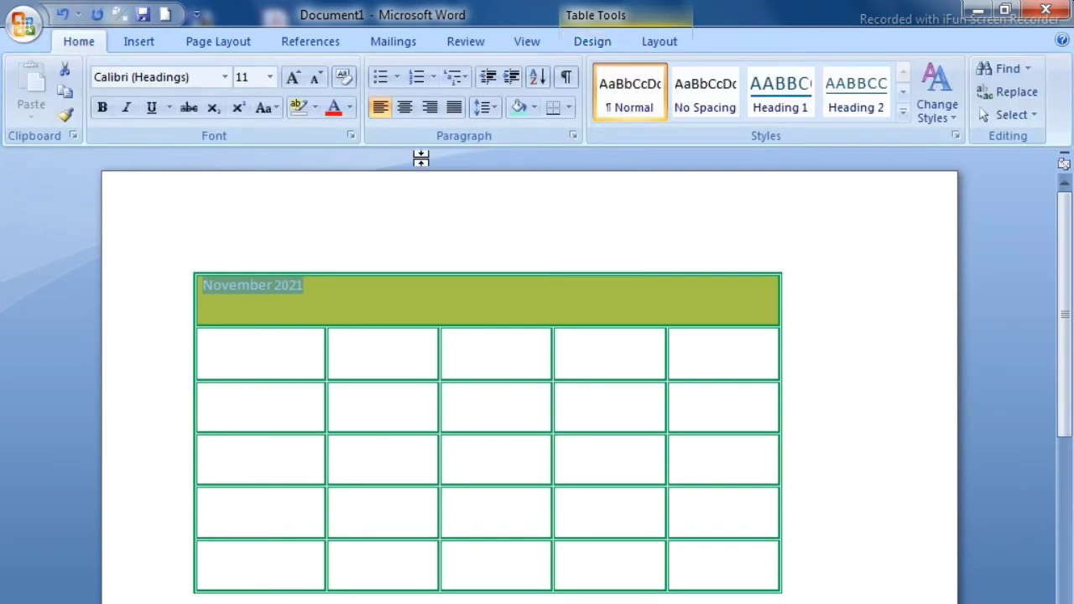
click(294, 83)
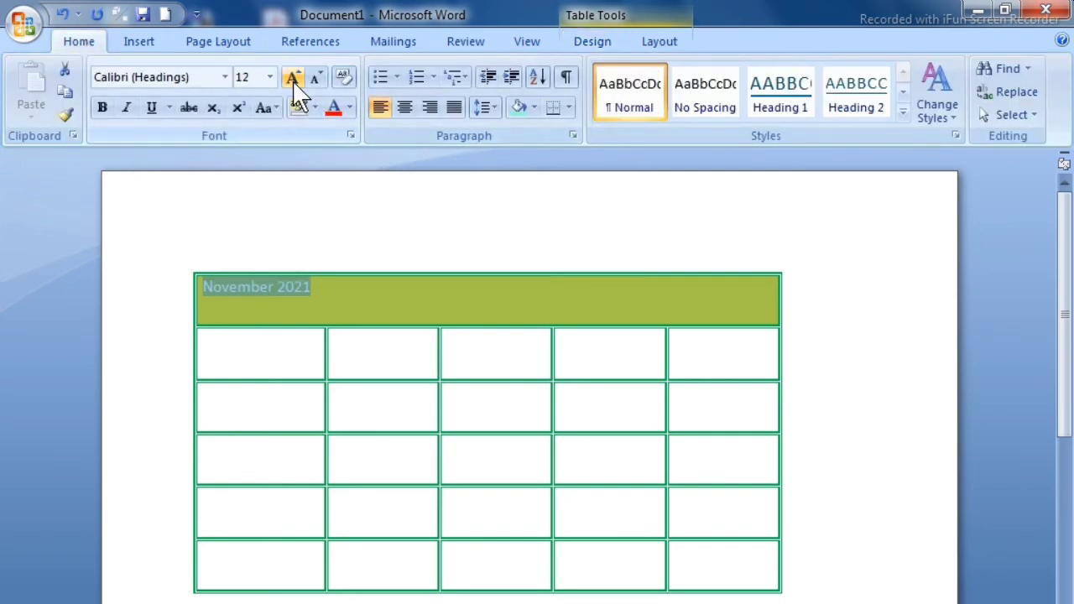
click(294, 83)
click(294, 83)
click(294, 82)
click(294, 82)
click(294, 82)
click(294, 82)
click(293, 82)
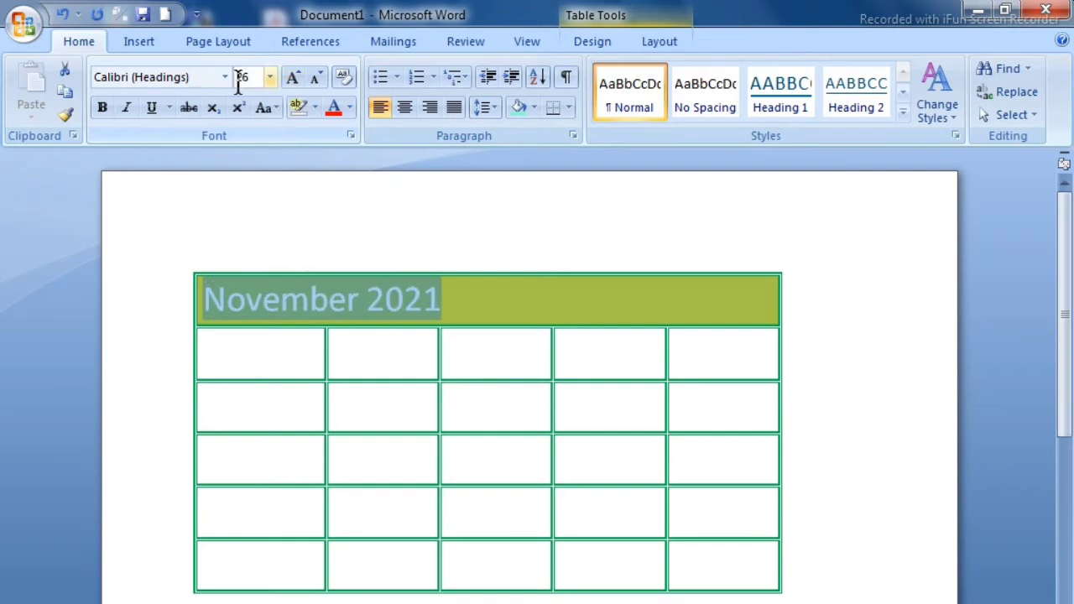
- Change the font of the "November 2021" title to Castellar
click(225, 78)
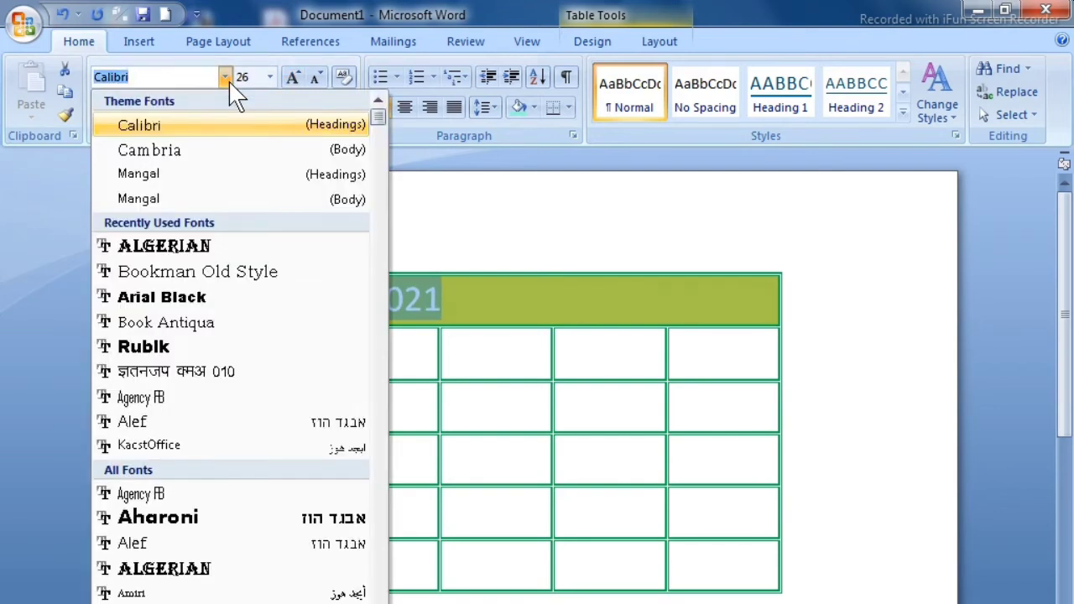
scroll(202, 502, down, 1)
scroll(202, 503, down, 7)
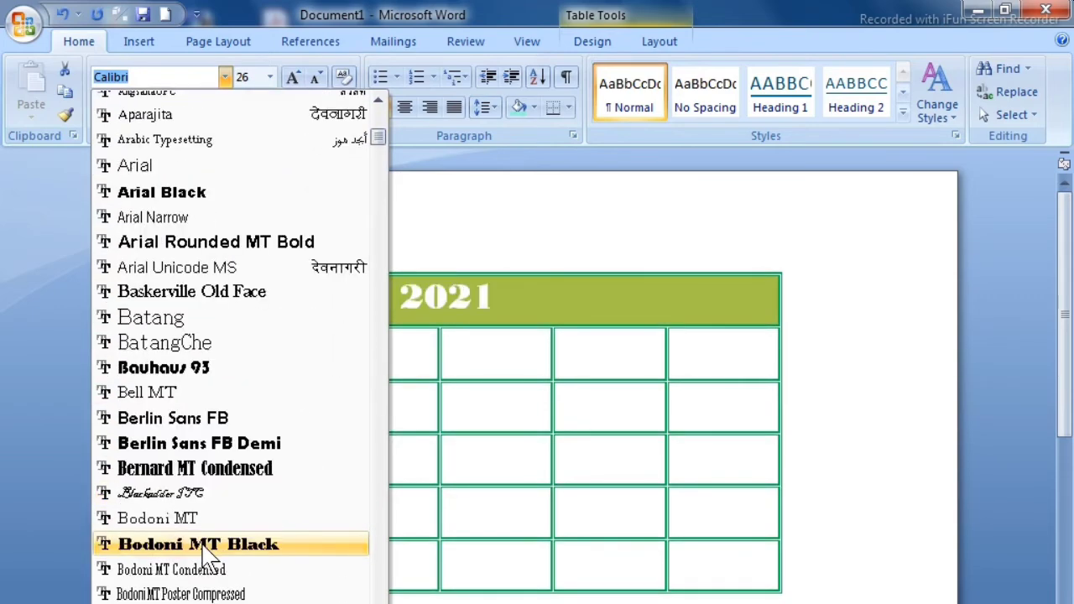
scroll(201, 554, down, 7)
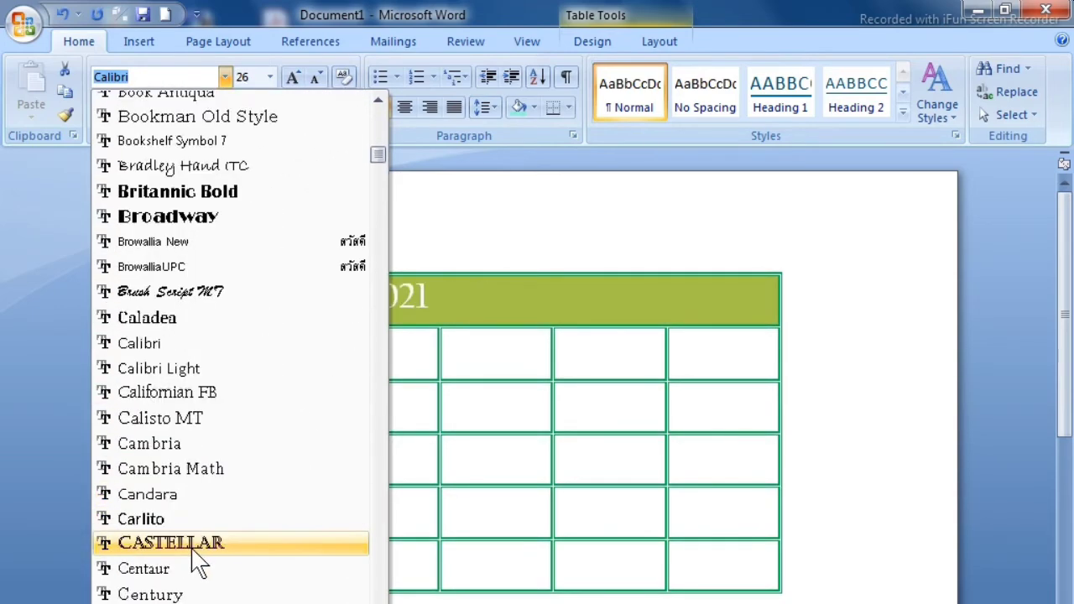
scroll(192, 545, down, 1)
click(192, 470)
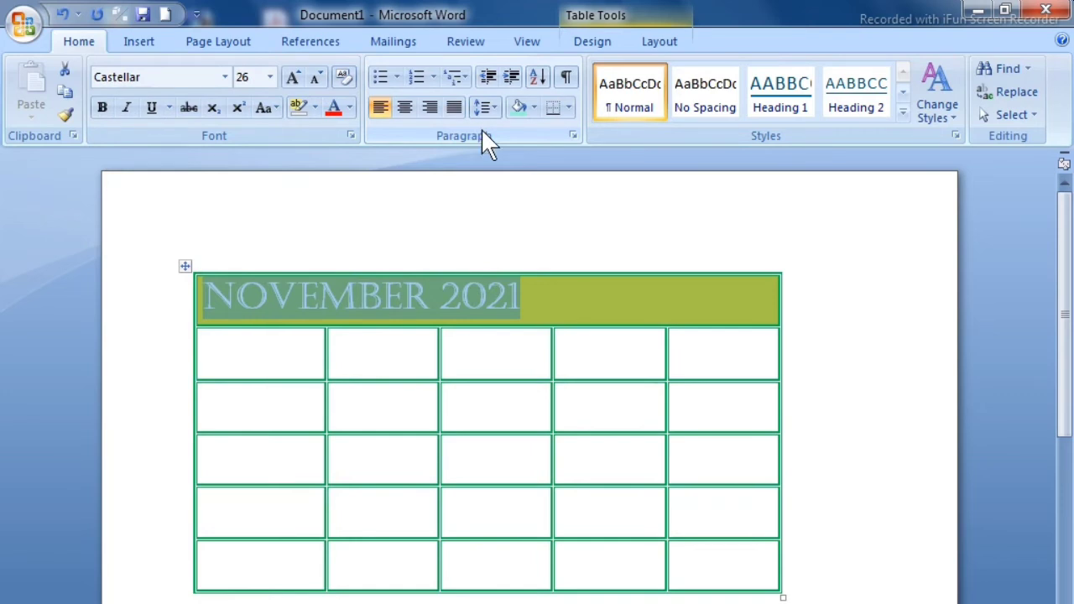
- Centre the title in the header cell and colour its text standard red
click(403, 109)
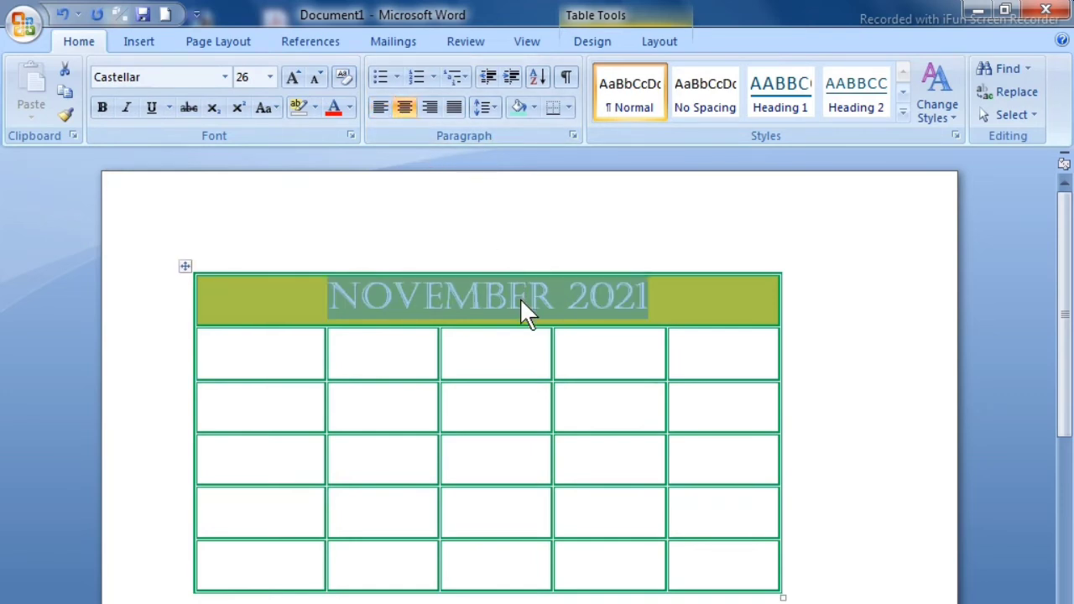
click(349, 108)
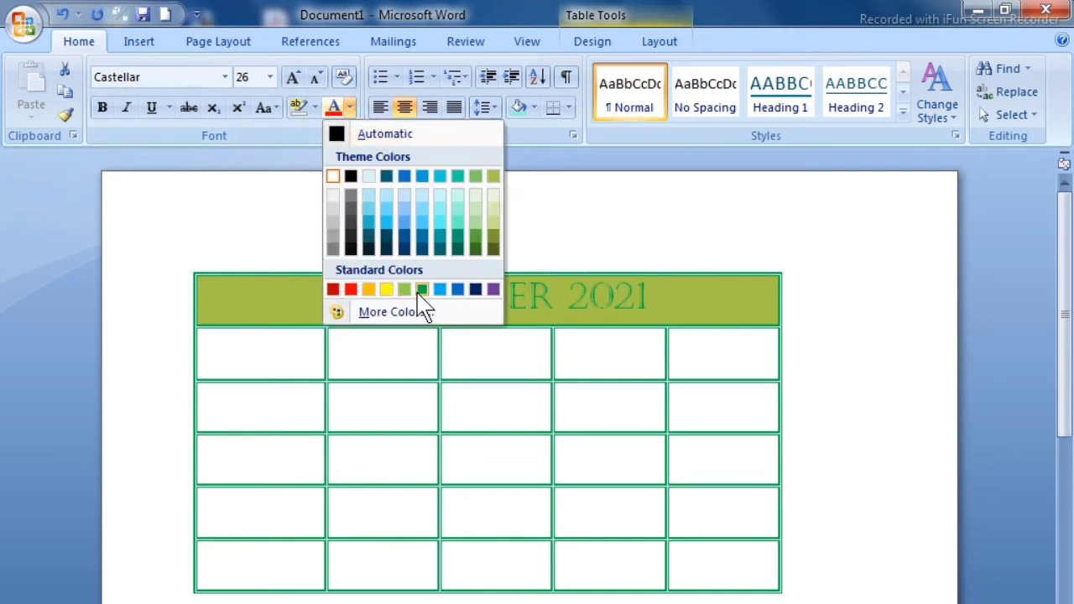
click(352, 291)
- Enter Sunday, Monday and Tuesday down the first column, starting in the row below the header
click(305, 372)
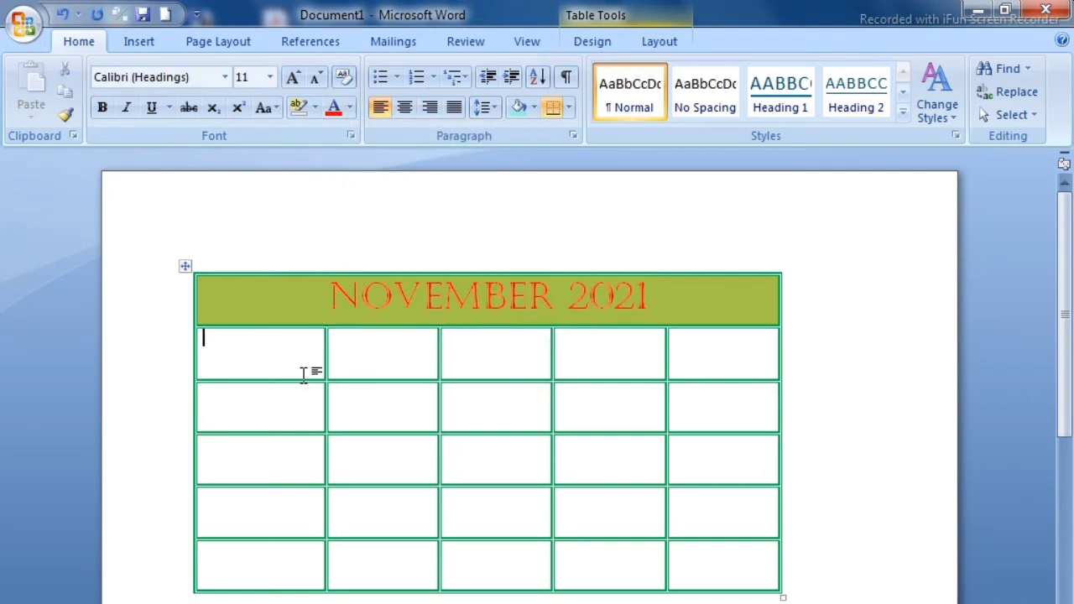
text(Sunday)
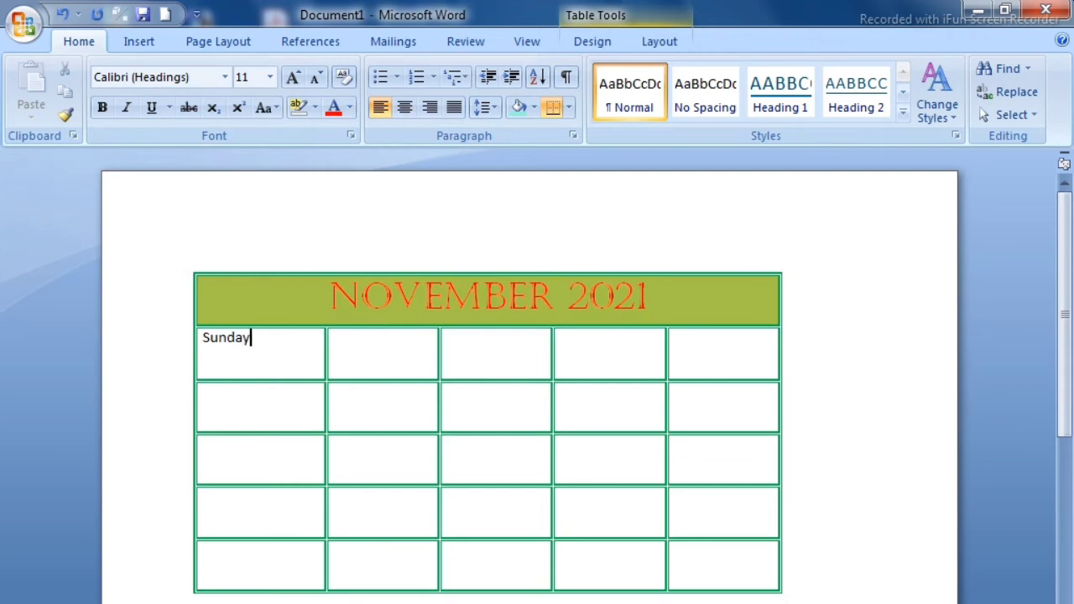
key(Down)
text(Mond)
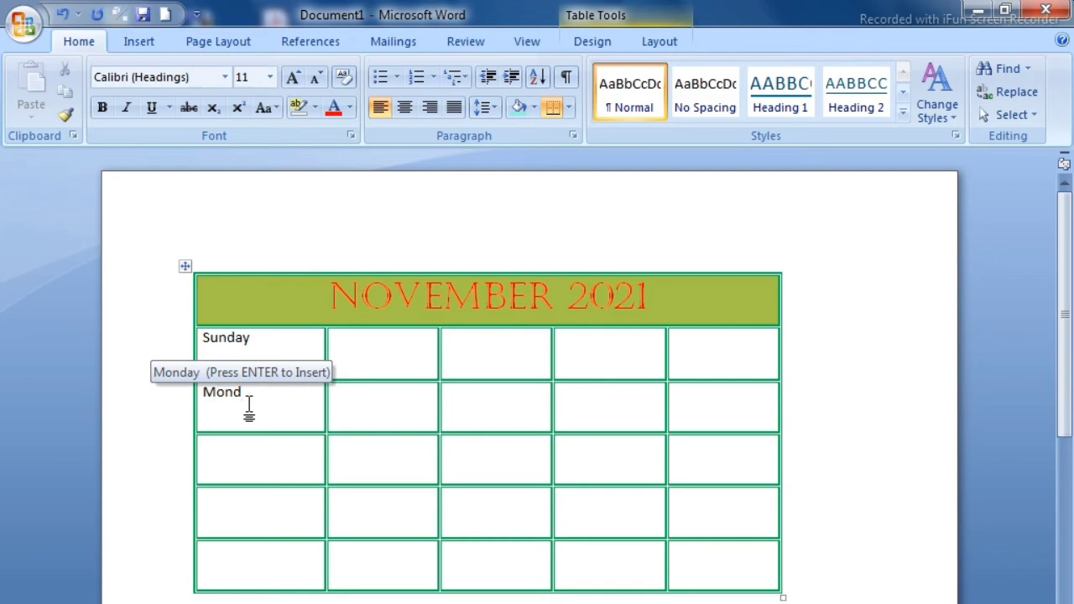
key(Return)
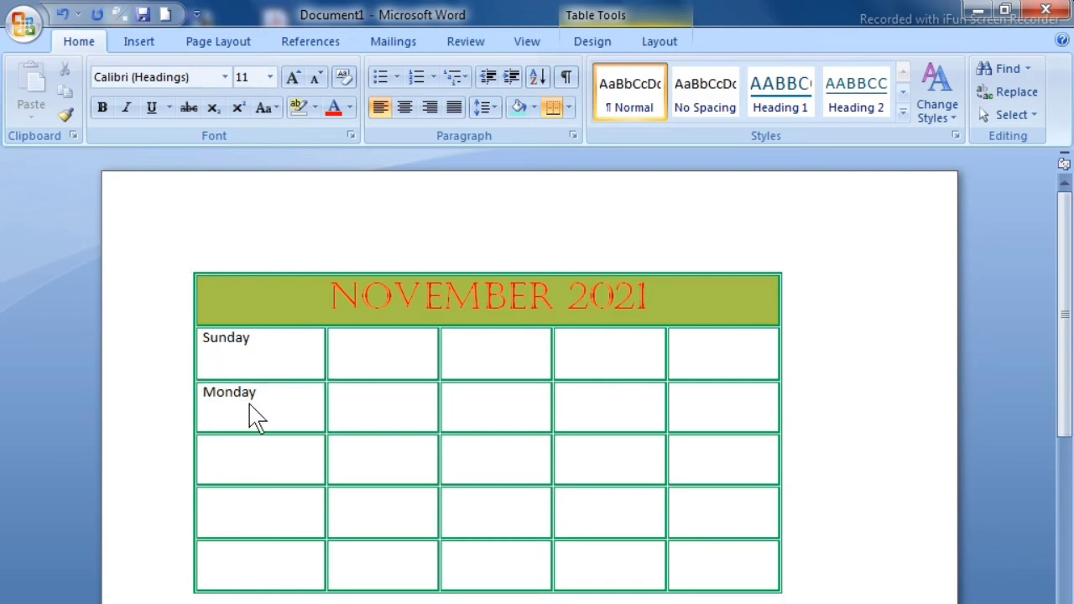
key(Down)
text(Tues)
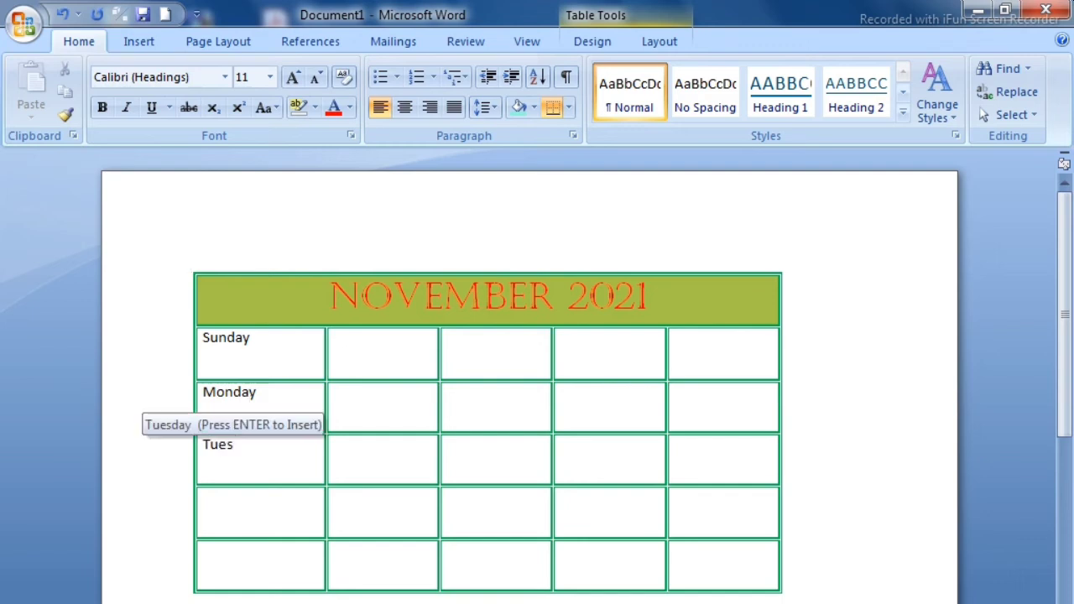
key(Return)
- Enter Wednesday and Thursday in the next two cells of the first column
key(Down)
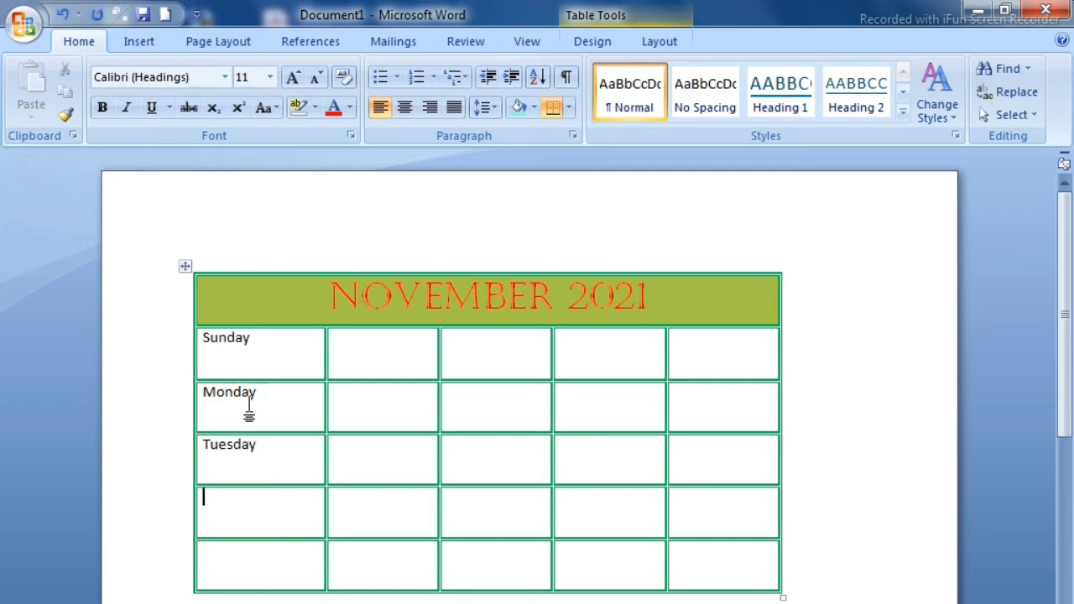
text(w)
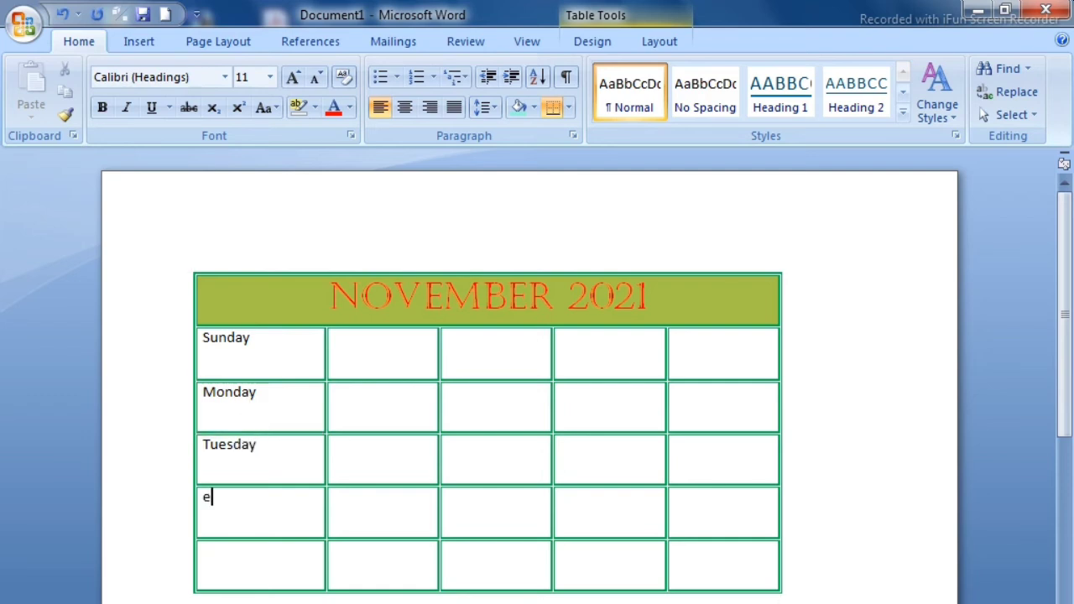
key(BackSpace)
text(wedm)
key(BackSpace)
text(n)
key(Return)
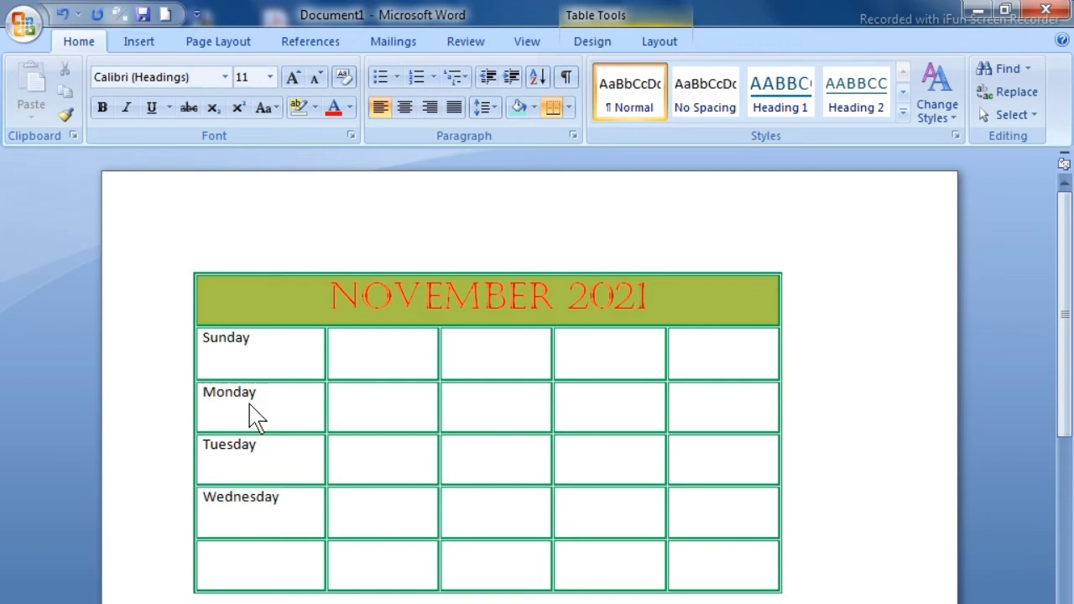
key(Down)
text(Thurs)
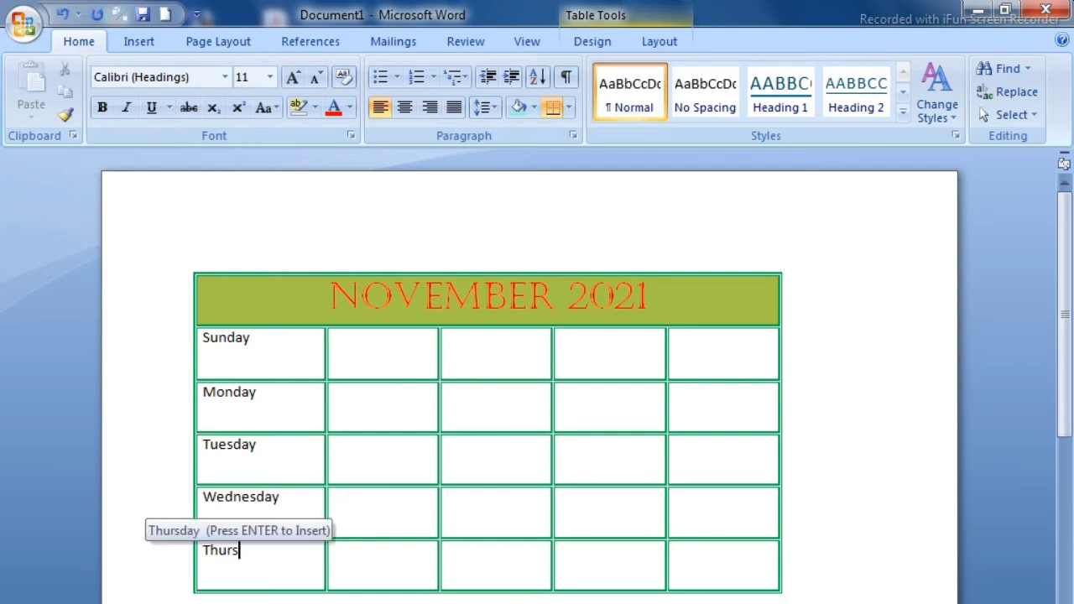
key(Return)
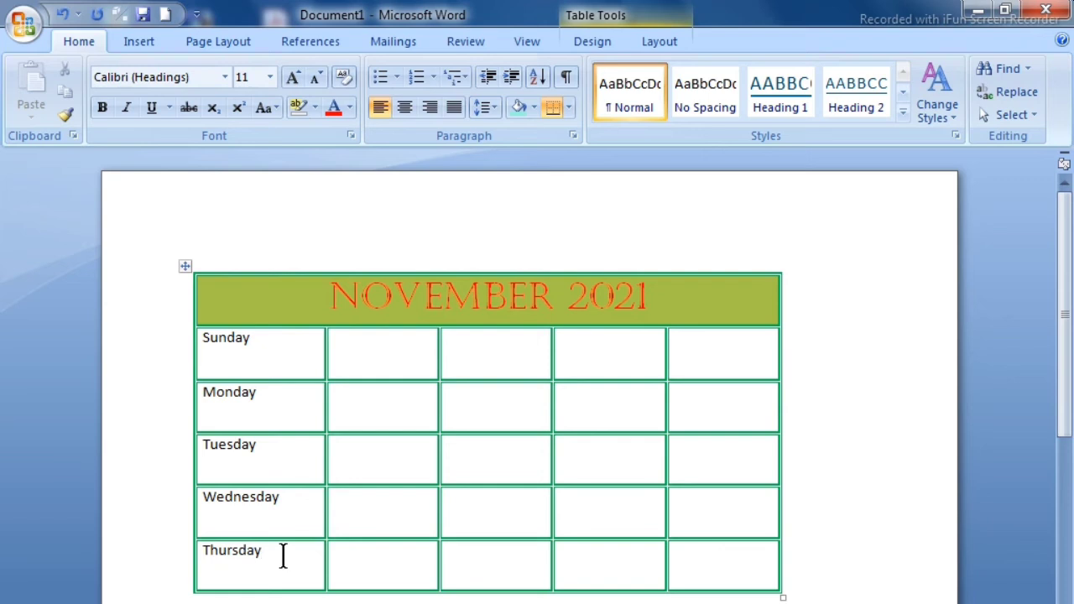
- Add a new row at the end of the table and enter Friday in its first cell
key(Tab)
key(Tab)
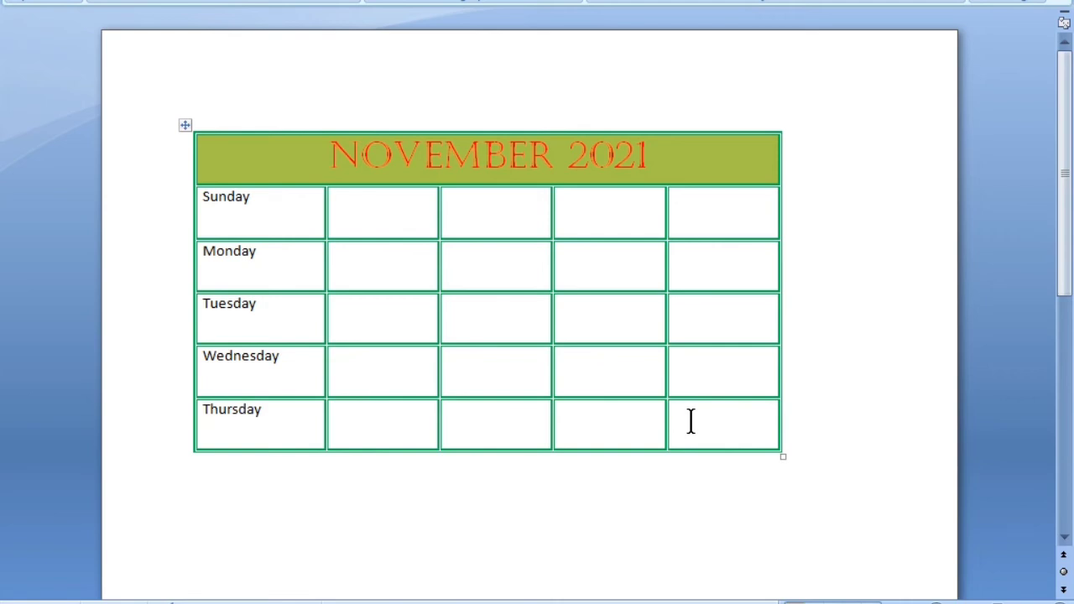
key(Tab)
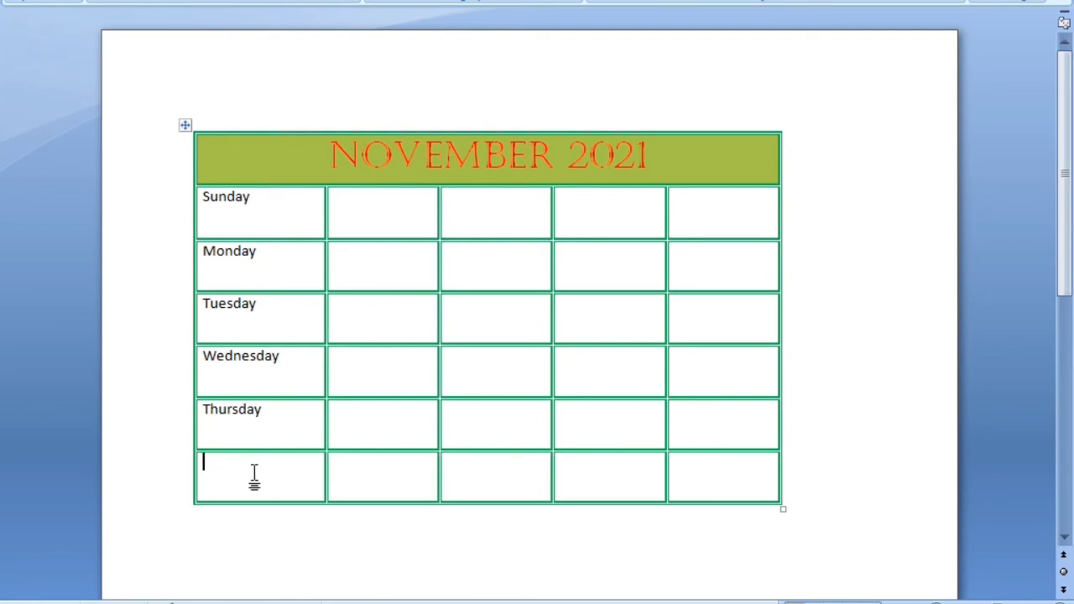
text(Frif)
key(BackSpace)
text(d)
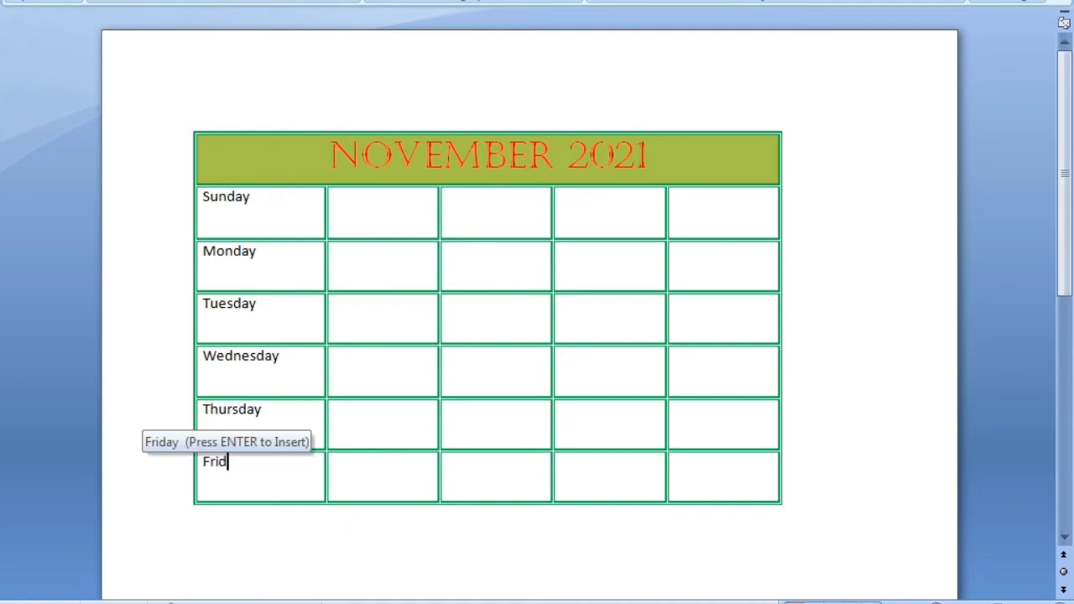
key(Return)
- Add another row below Friday and enter Saturday in its first cell
key(Tab)
key(Tab)
key(Tab)
key(Tab)
key(Tab)
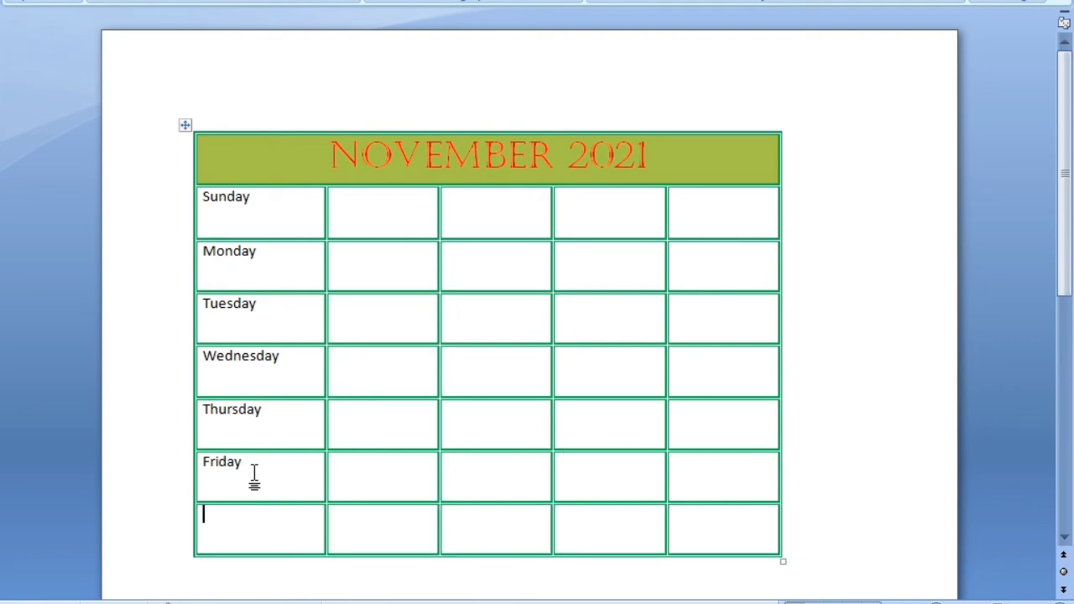
text(Satu)
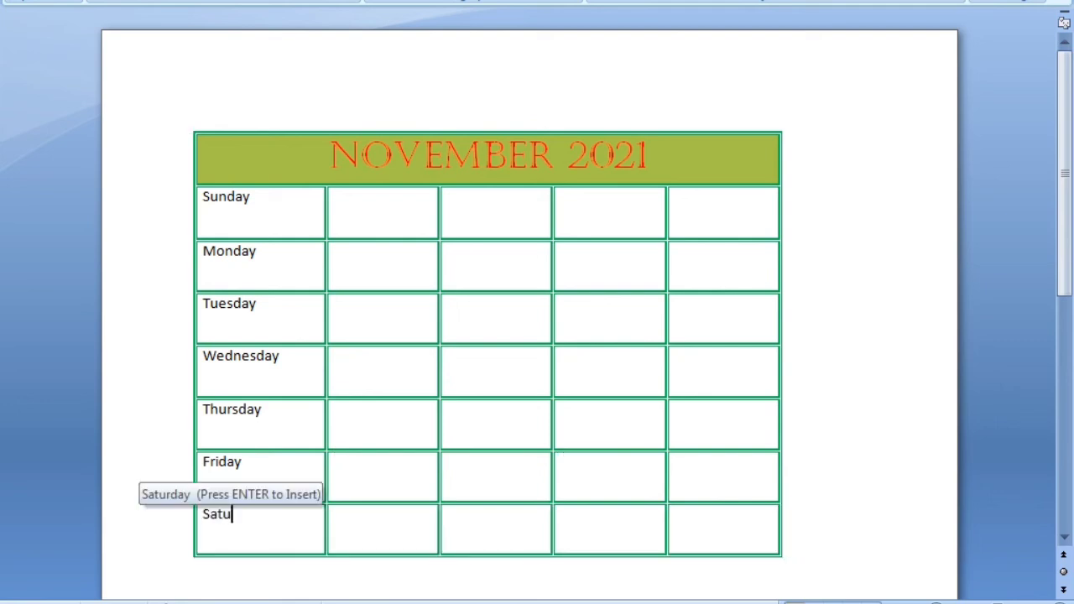
text(r)
key(Return)
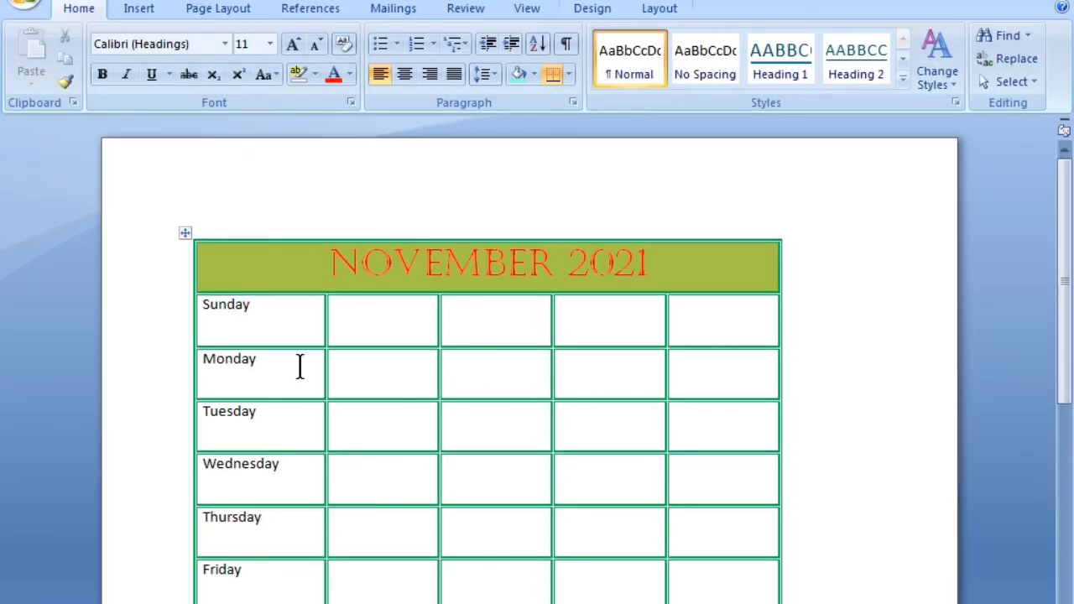
- Format the weekday names from Sunday down to Friday in Castellar, size 18, keeping them left-aligned
drag(259, 307, 211, 582)
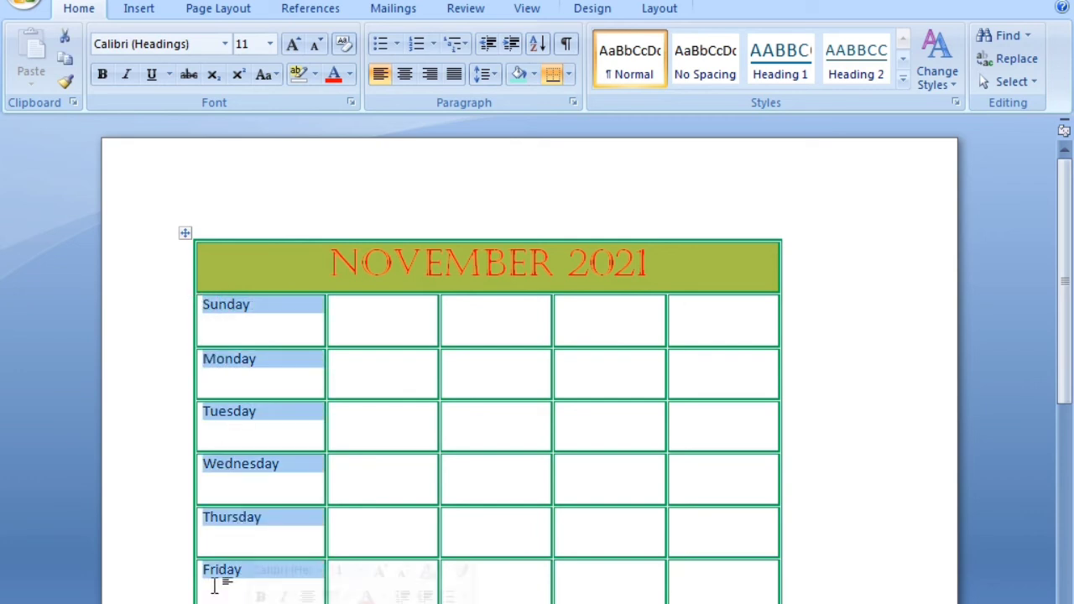
click(224, 43)
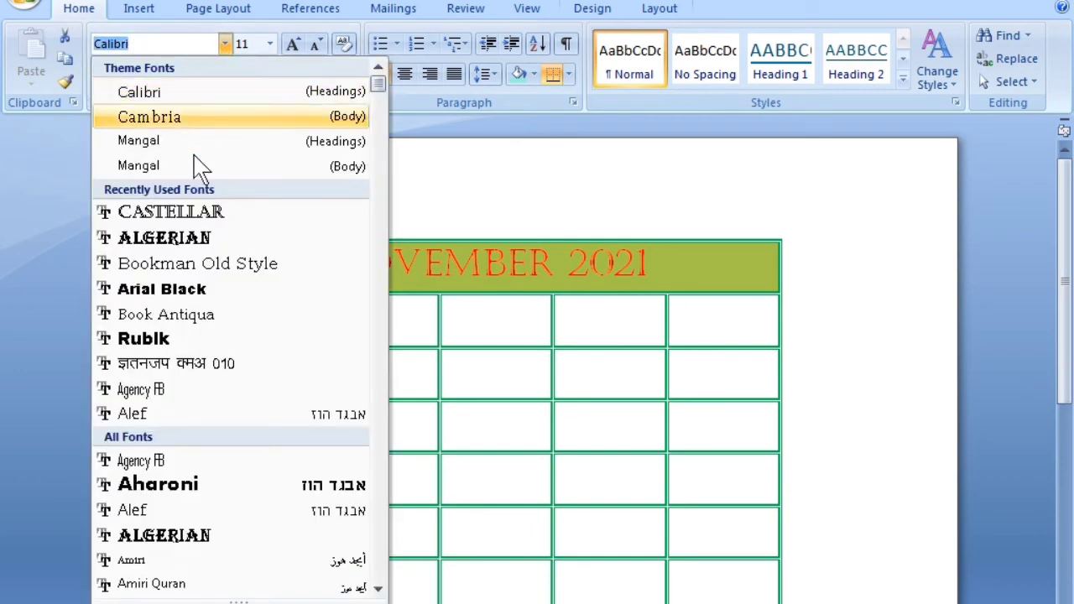
click(198, 217)
click(295, 43)
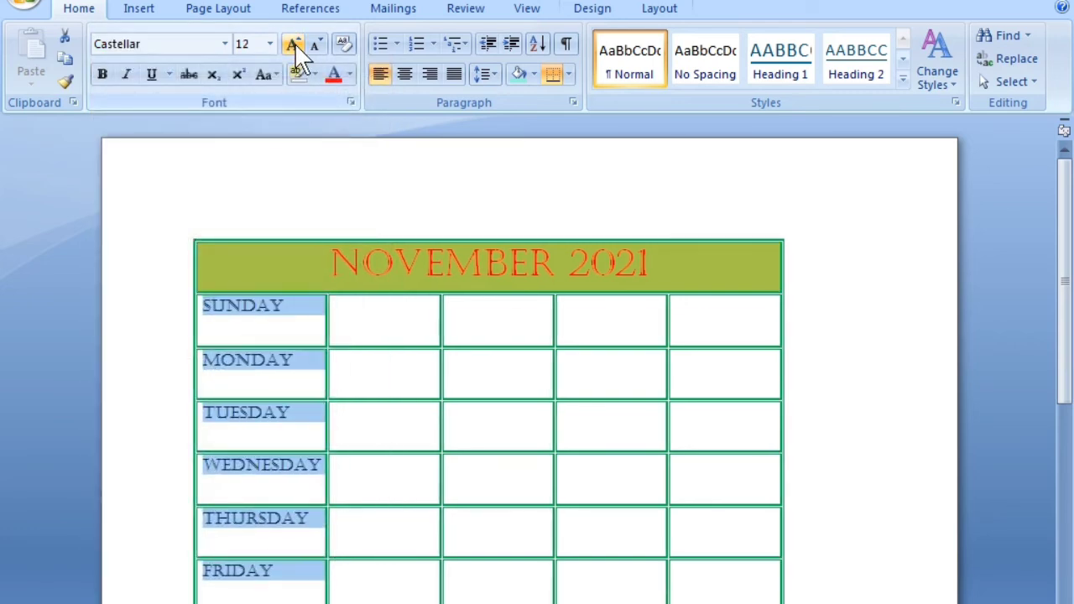
click(295, 42)
click(295, 43)
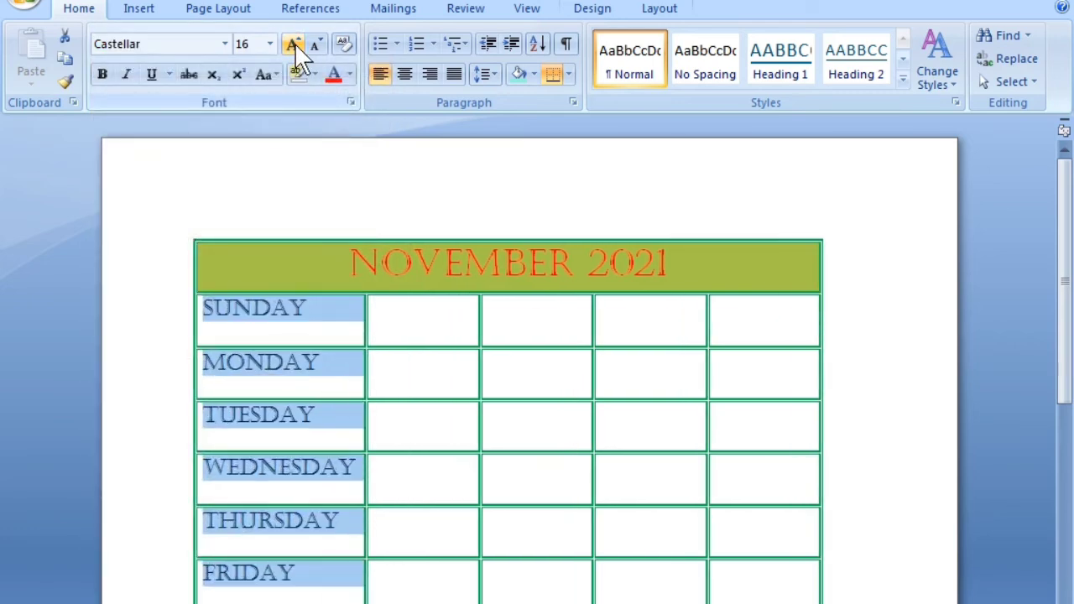
click(404, 75)
click(382, 75)
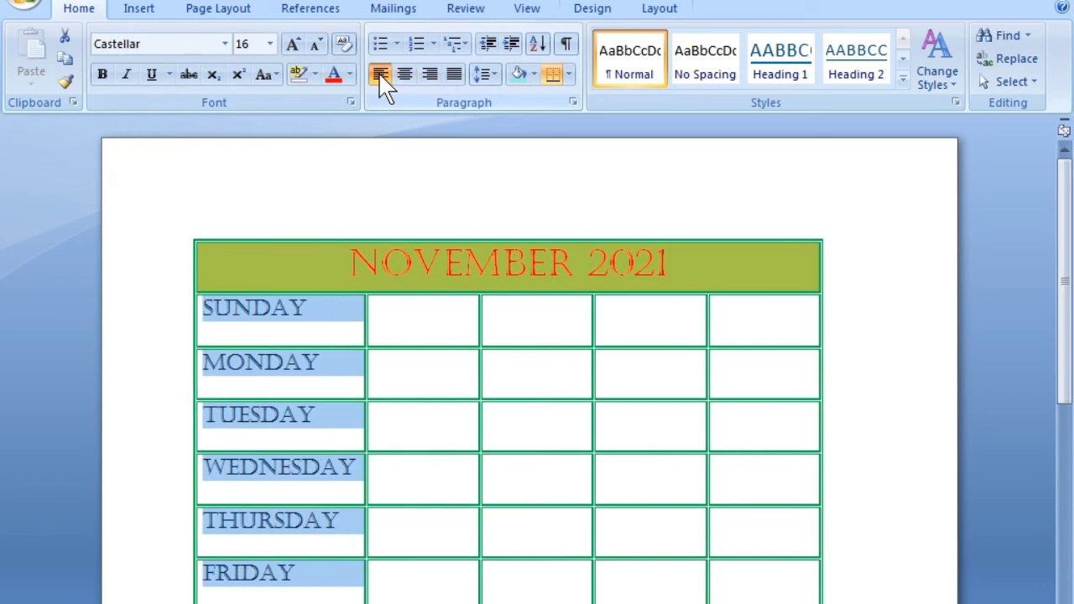
click(295, 43)
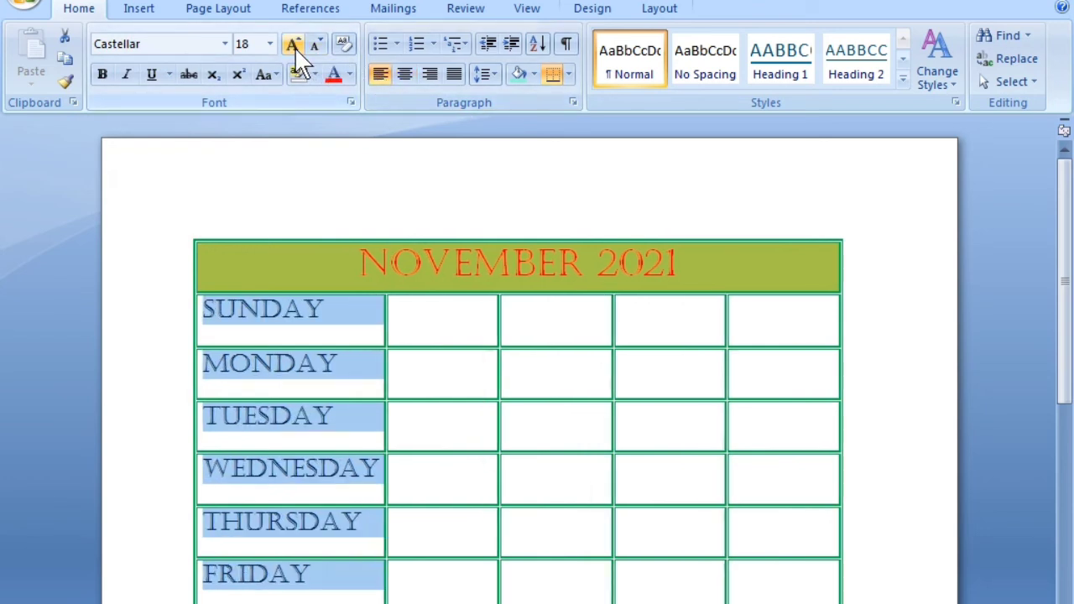
- Colour the selected weekday names standard purple
click(350, 75)
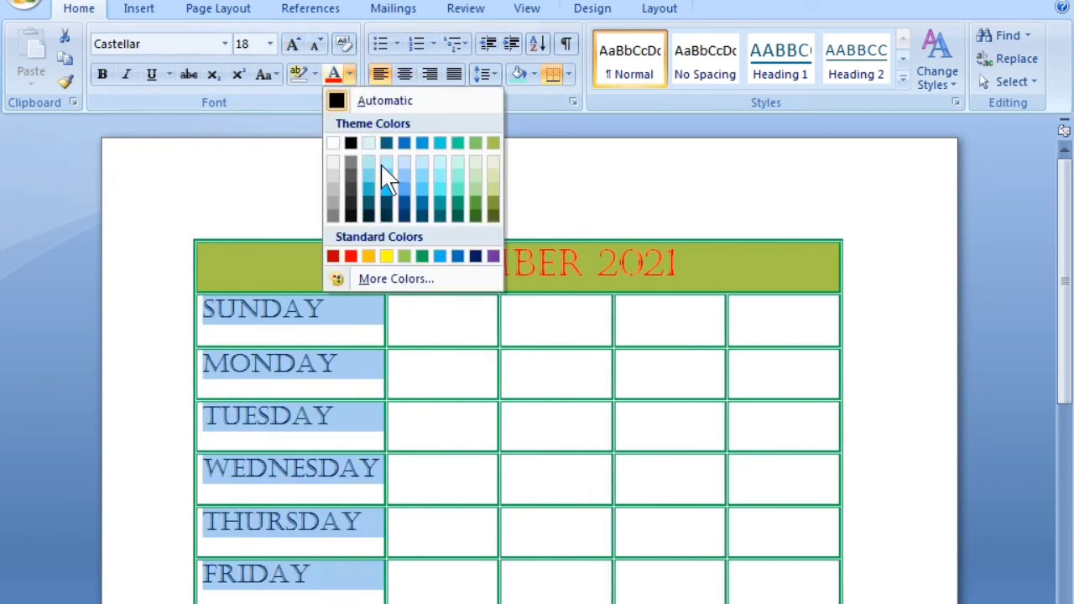
click(493, 253)
- Enter the dates 1, 2 and 3 in the second column beside Monday, Tuesday and Wednesday
click(446, 377)
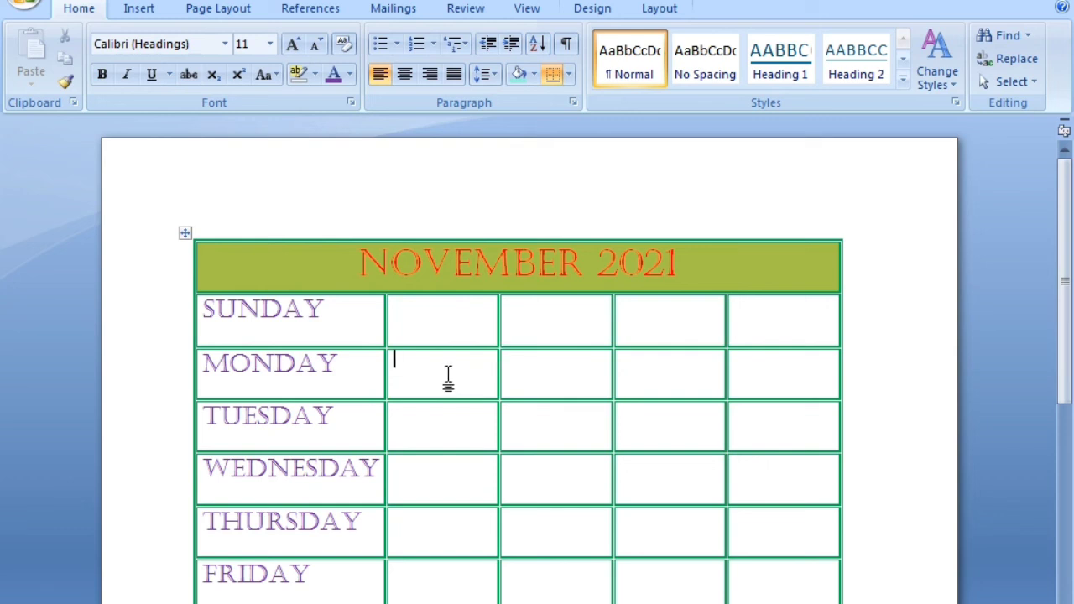
text(1)
key(Down)
text(2)
key(Down)
text(3)
key(Down)
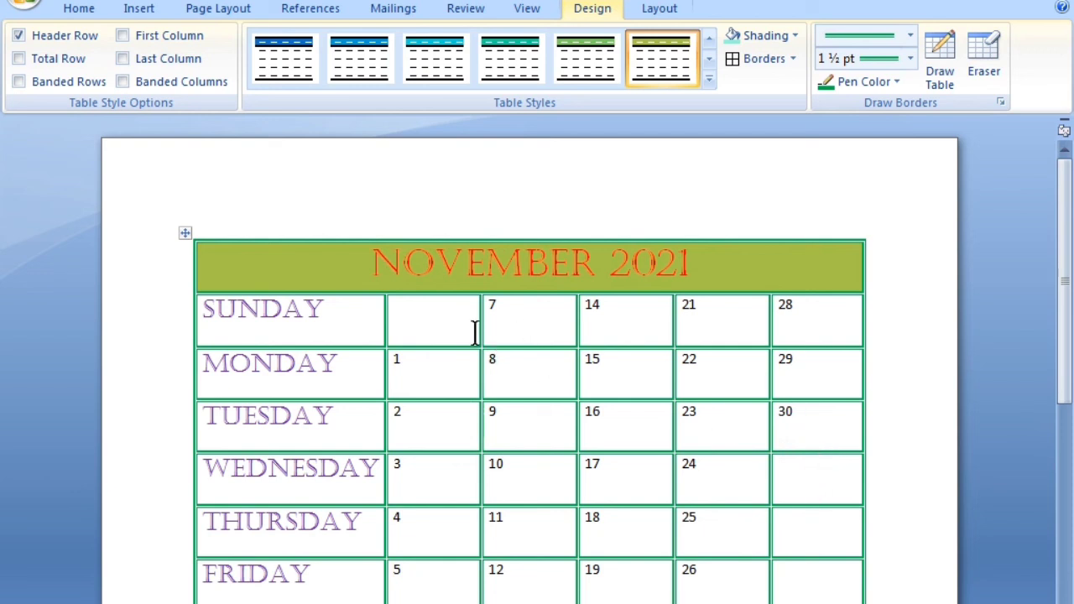
- Colour the text of the whole Sunday row standard red, including its weekday name and dates
drag(209, 312, 797, 319)
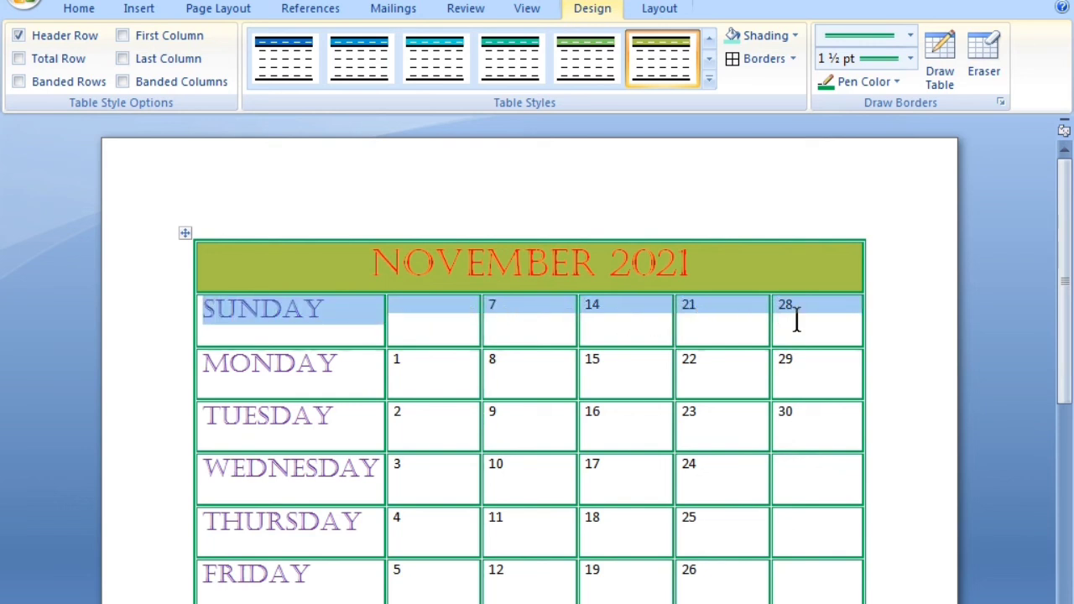
click(82, 10)
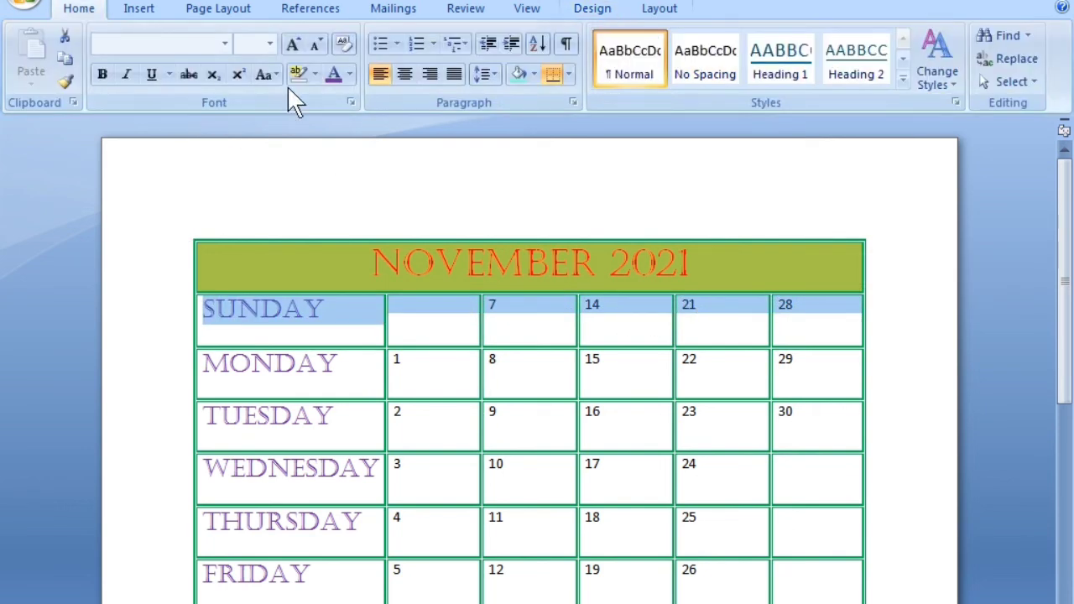
click(350, 74)
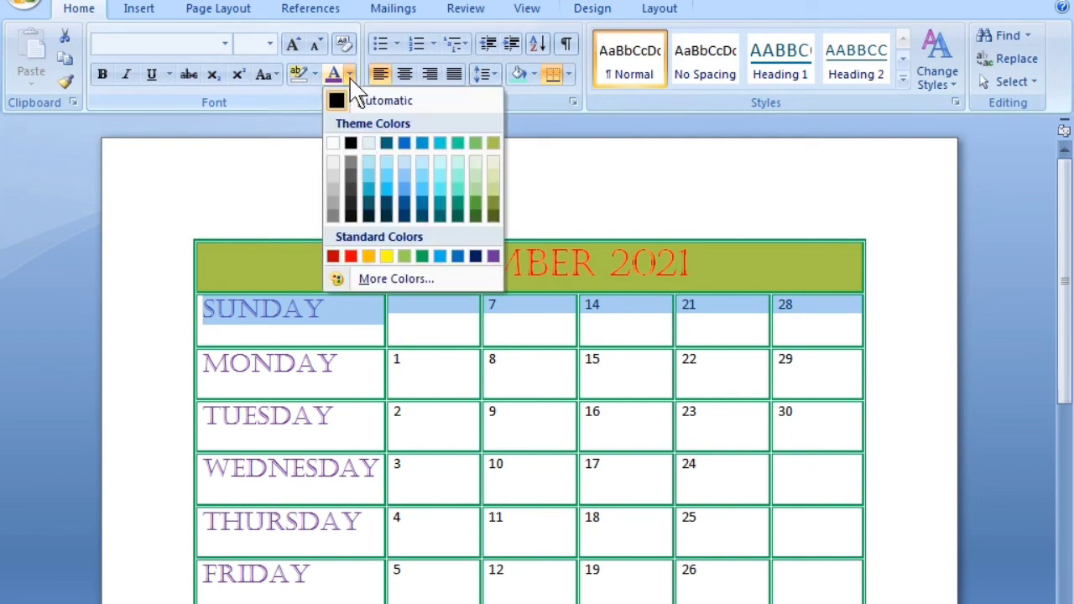
click(351, 256)
click(439, 377)
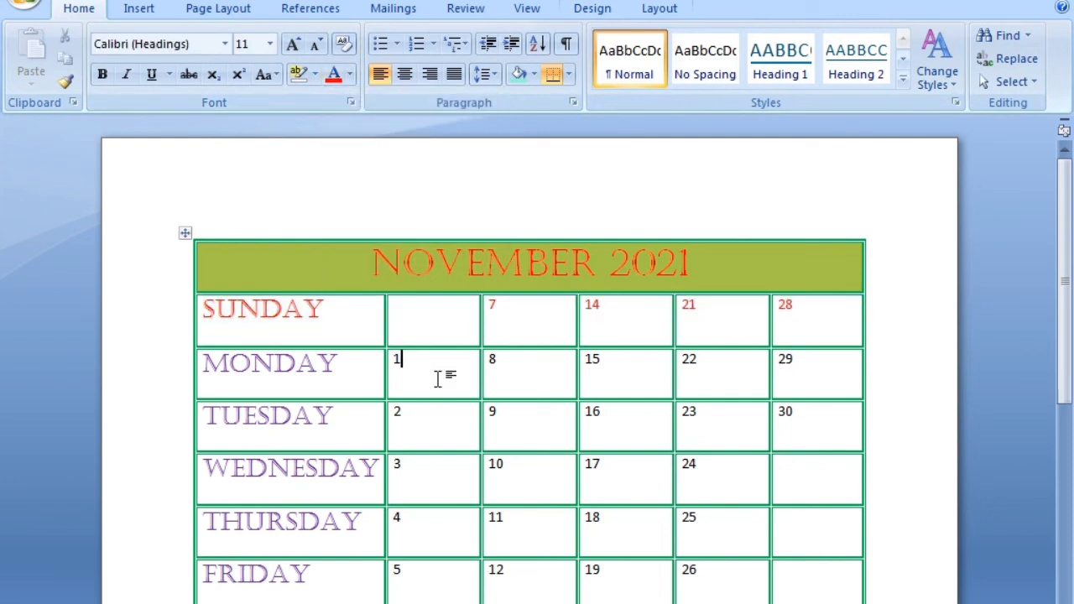
- Enlarge the dates in all weekday rows to font size 36 and centre them in their cells
drag(432, 319, 806, 592)
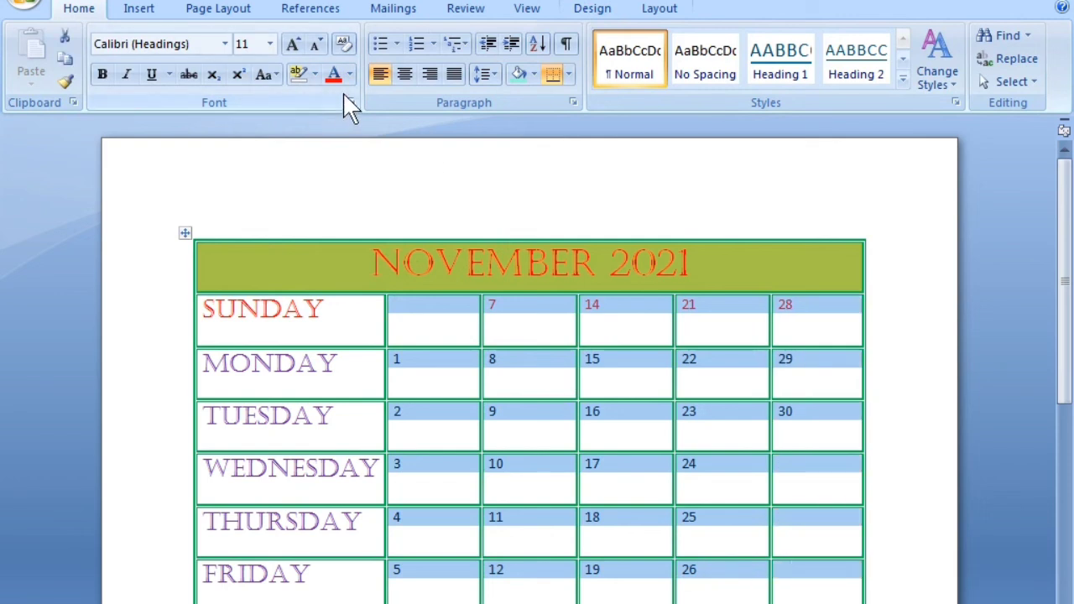
click(299, 52)
click(299, 52)
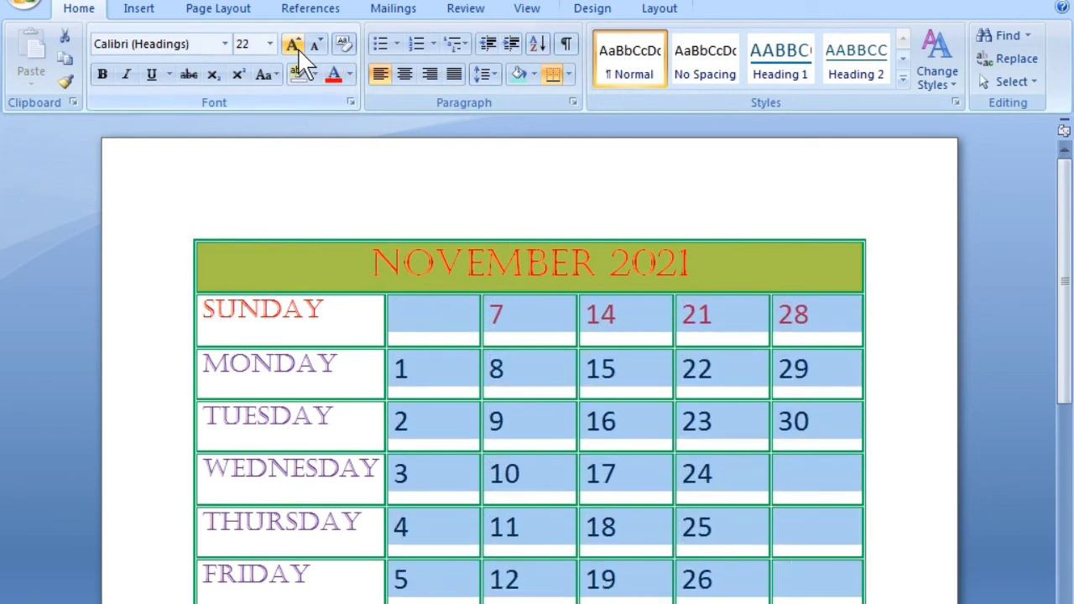
click(299, 52)
click(299, 52)
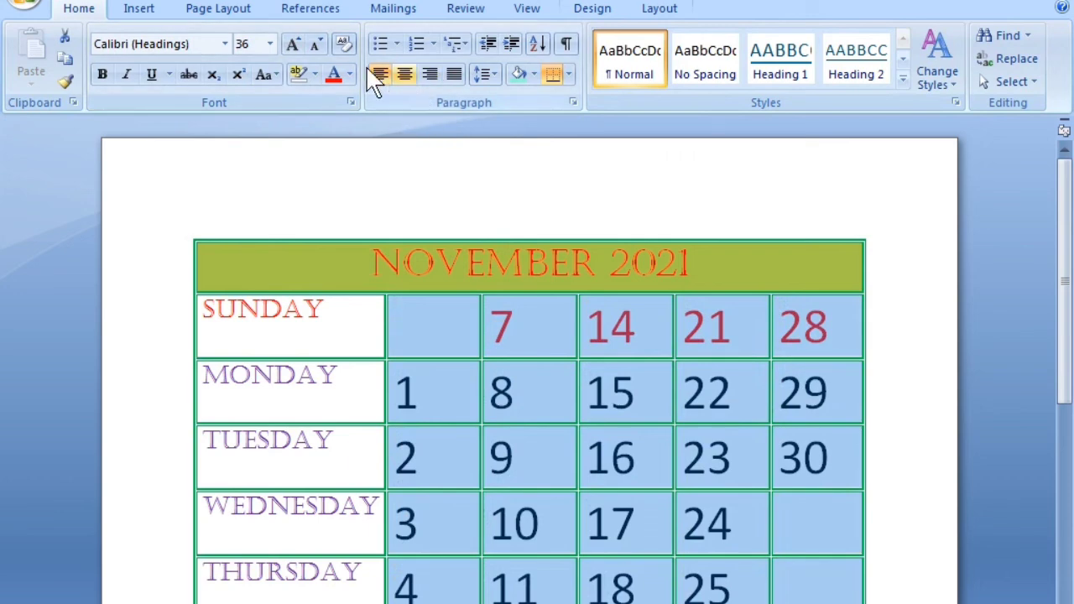
click(404, 74)
scroll(604, 369, down, 1)
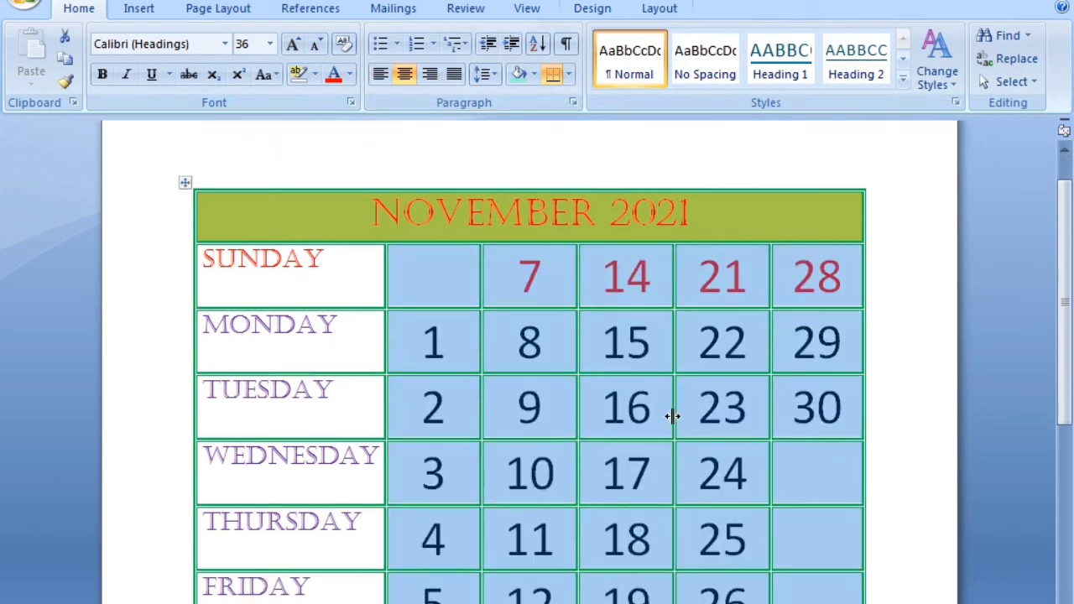
click(801, 537)
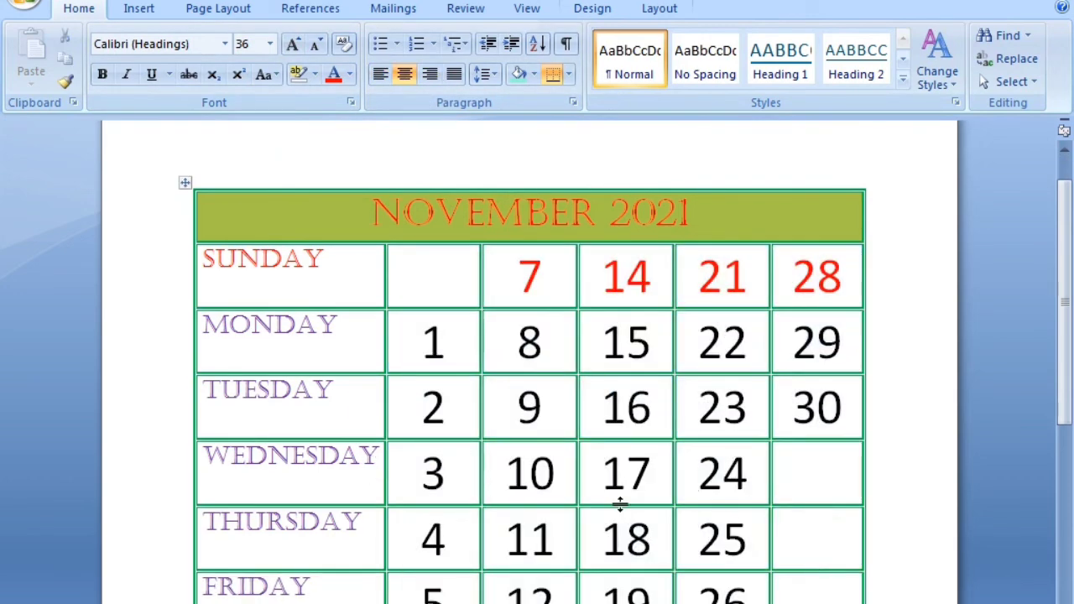
- Highlight the date 10 with standard green cell shading and standard red text
drag(506, 480, 553, 476)
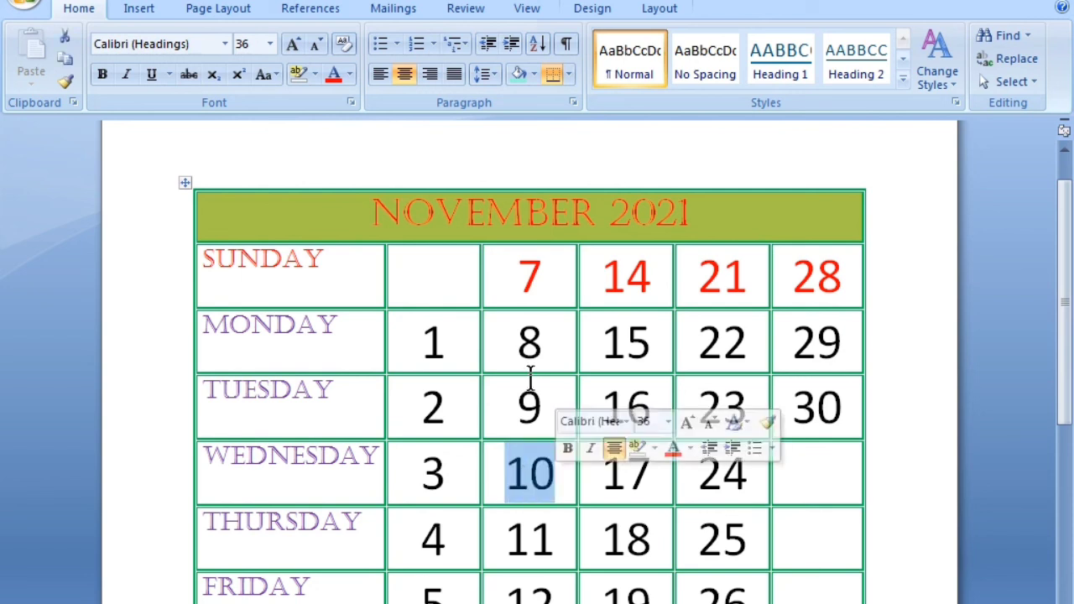
click(603, 10)
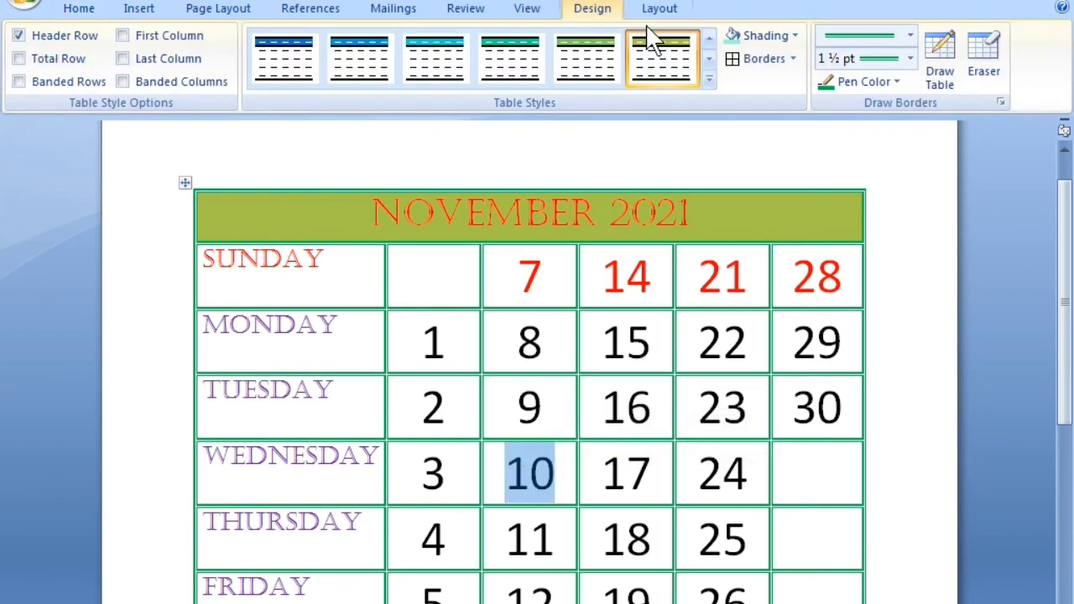
click(791, 38)
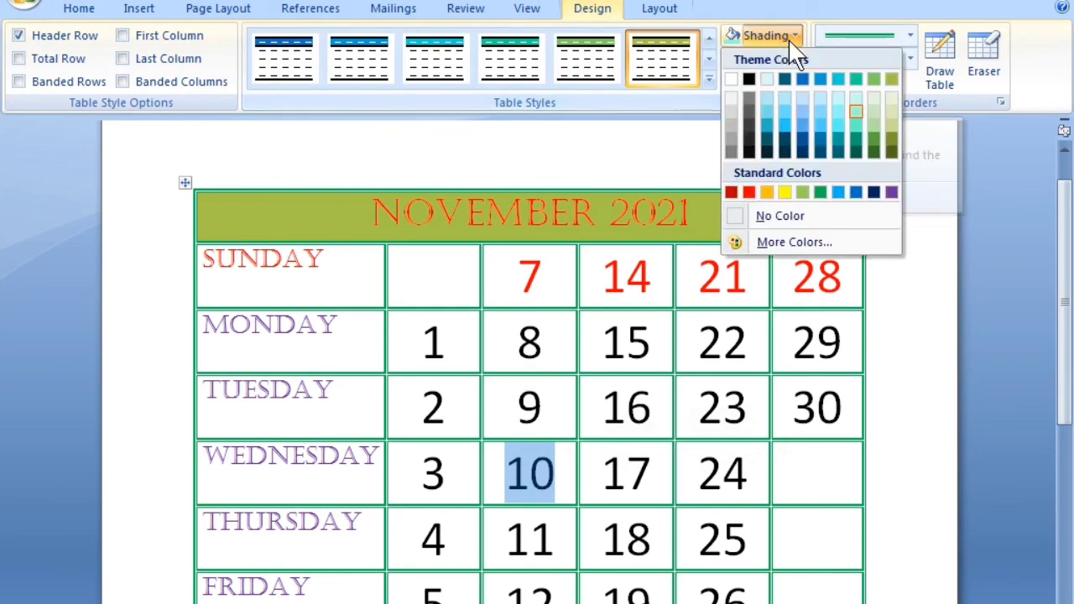
click(820, 193)
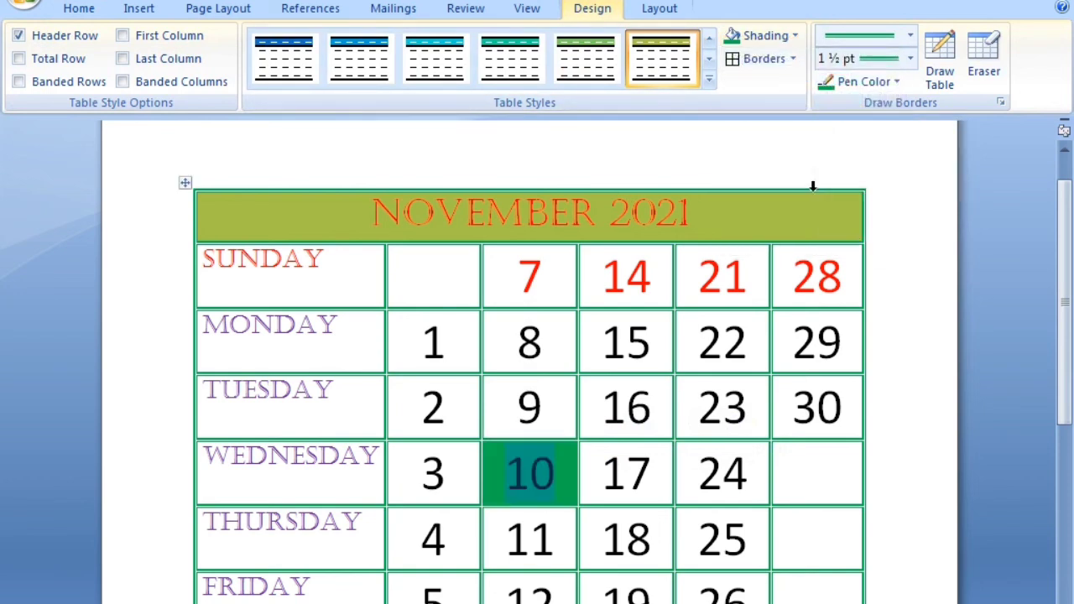
click(94, 12)
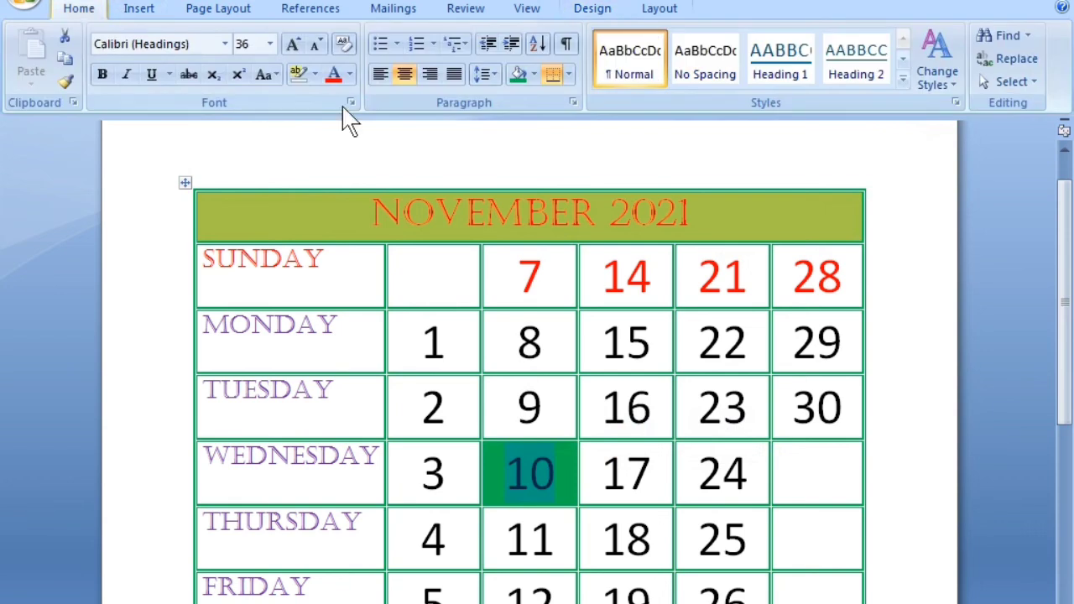
click(351, 74)
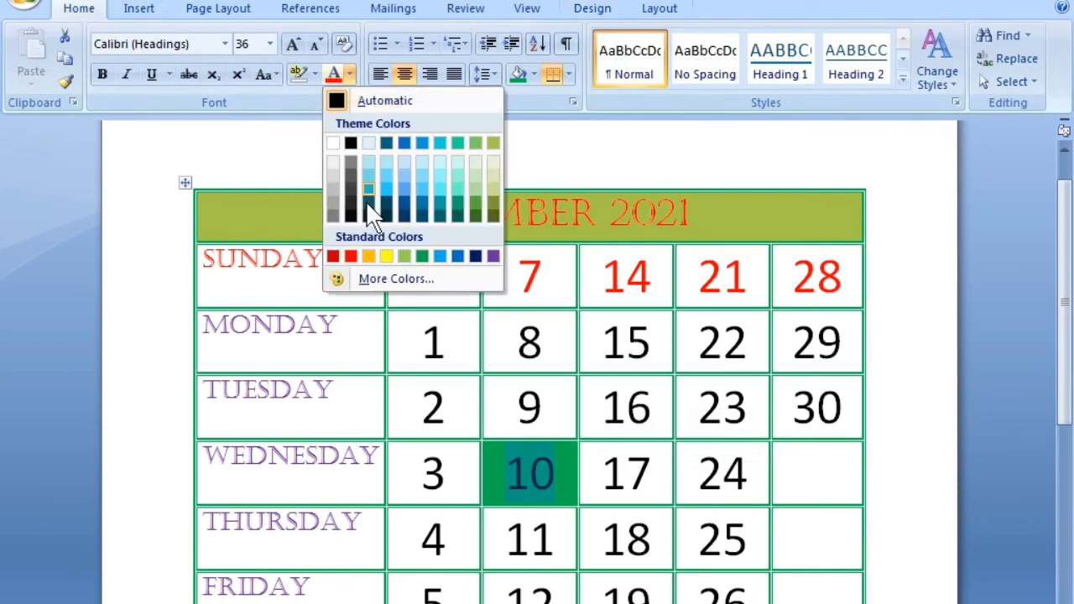
click(351, 256)
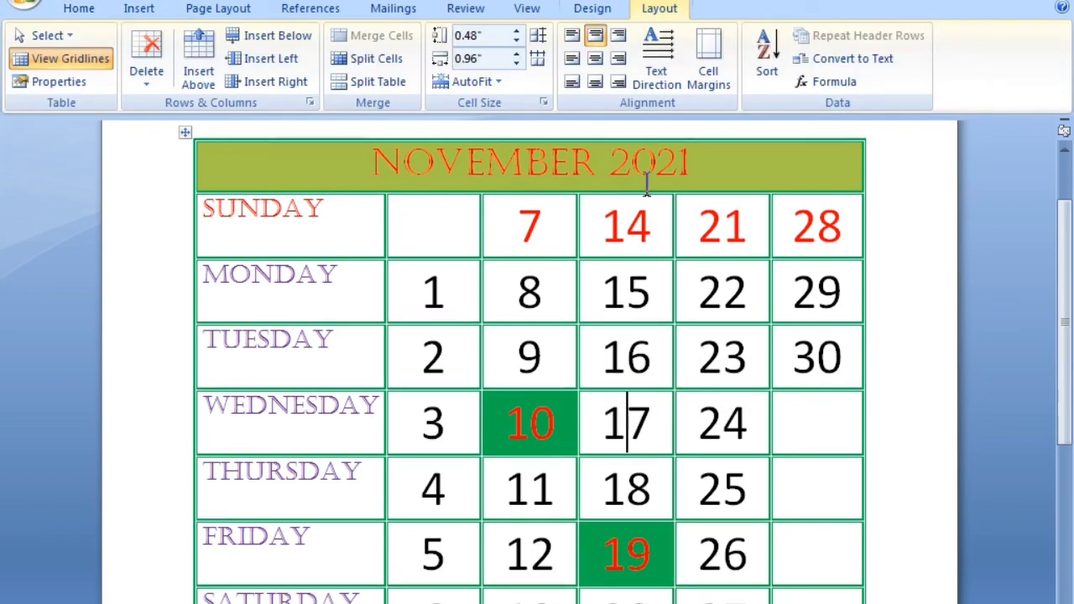
click(593, 8)
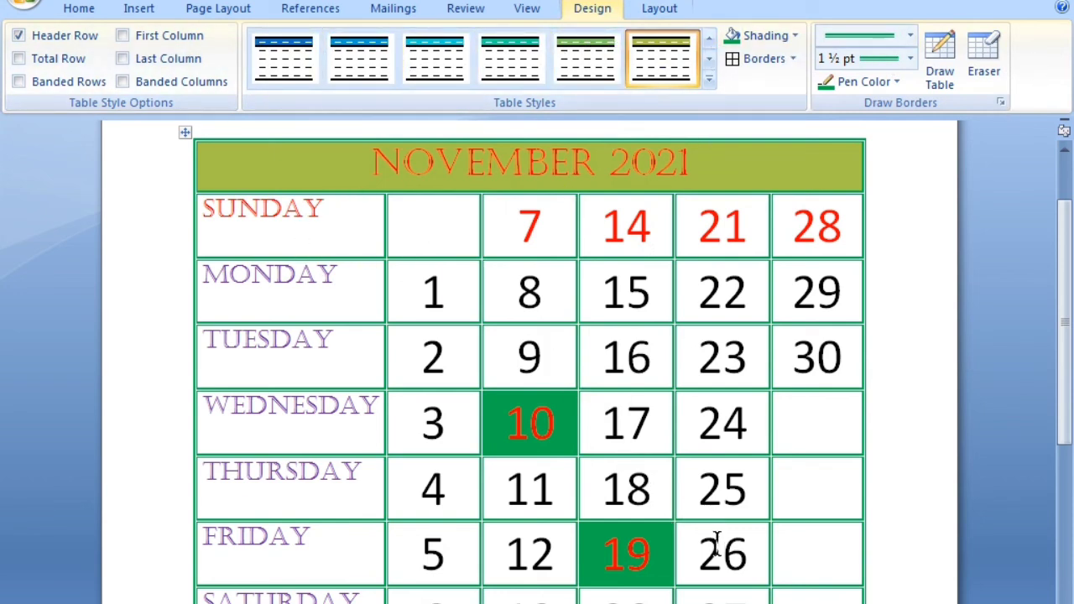
click(659, 10)
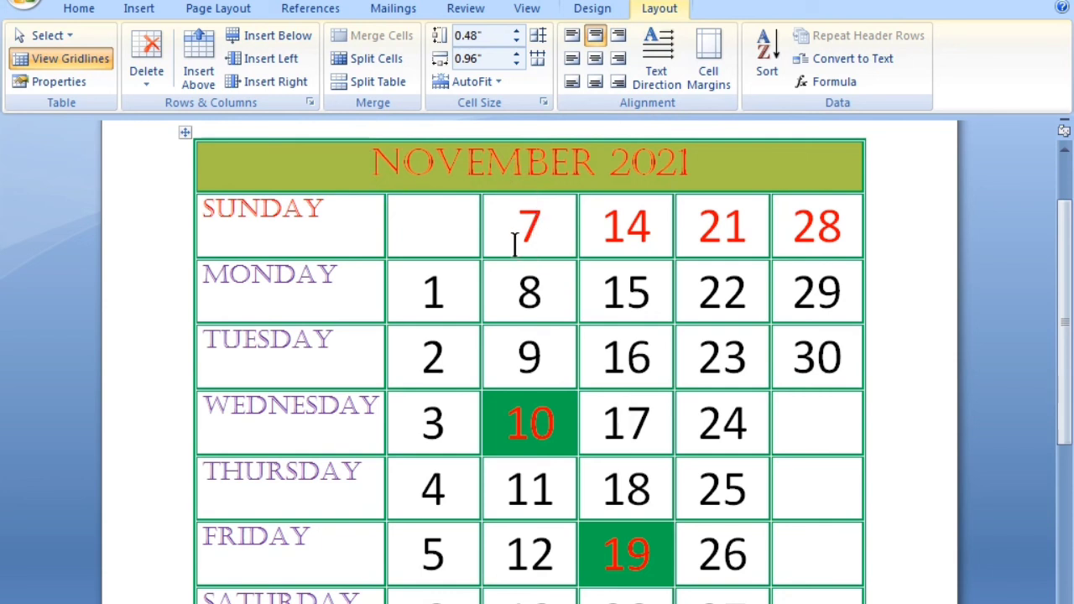
click(592, 7)
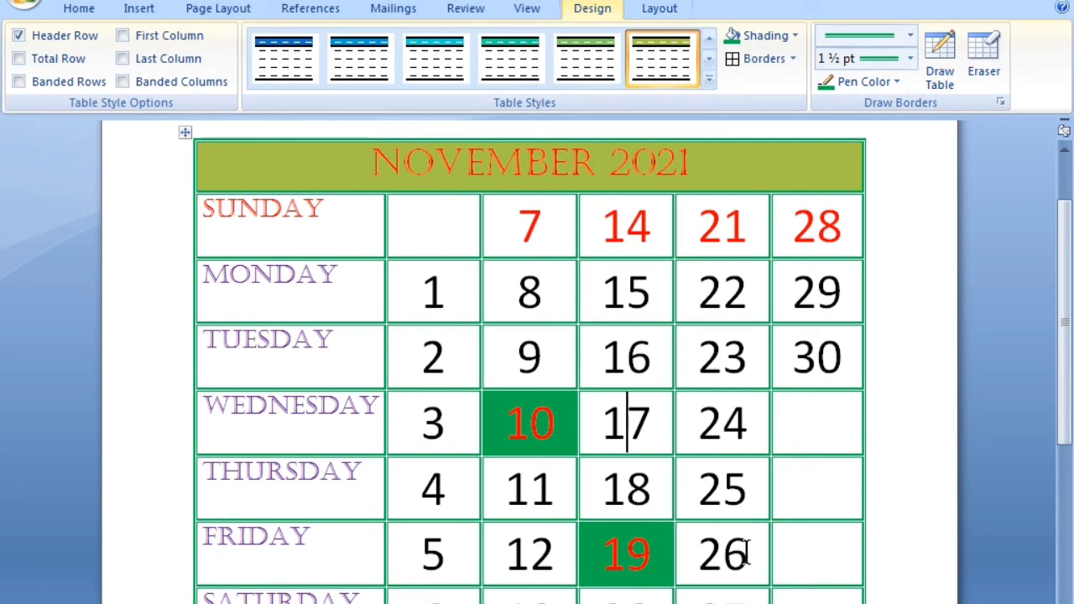
- Shade the weekday name cells from Sunday down with a light blue theme colour
drag(205, 206, 307, 592)
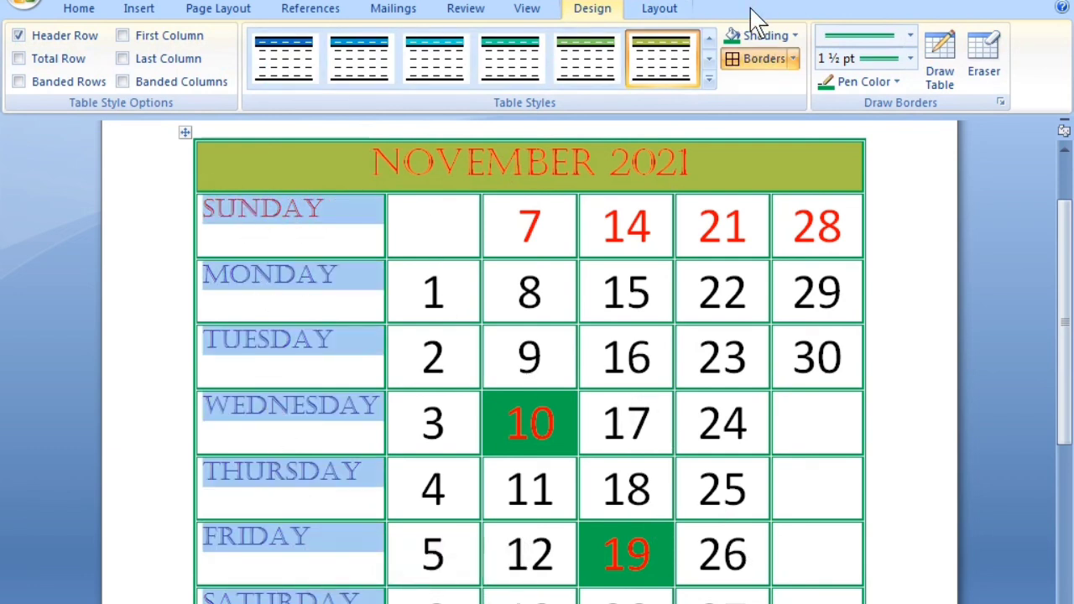
click(793, 37)
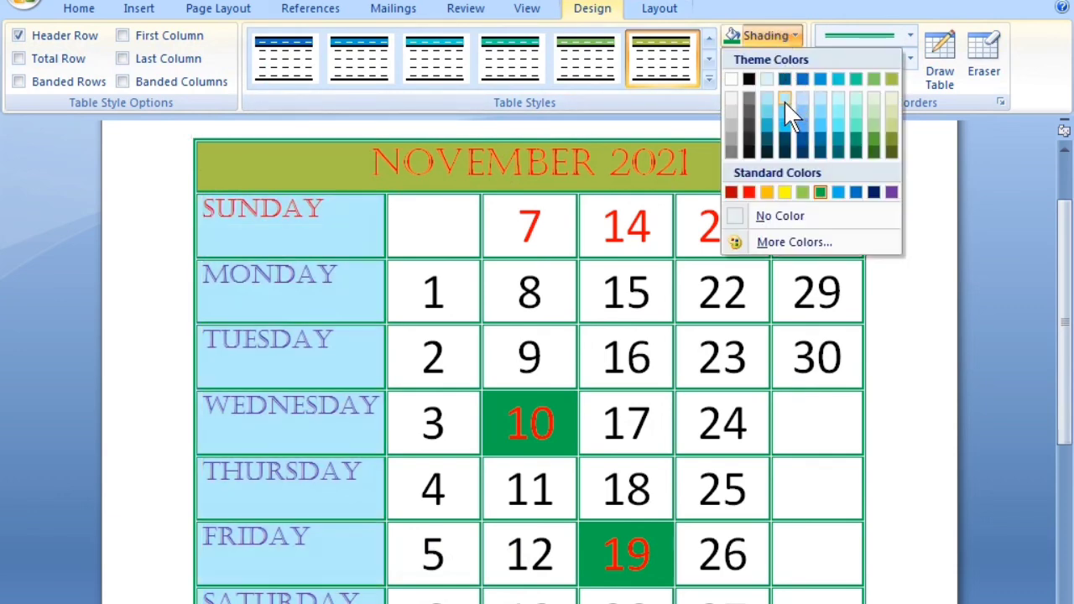
click(784, 107)
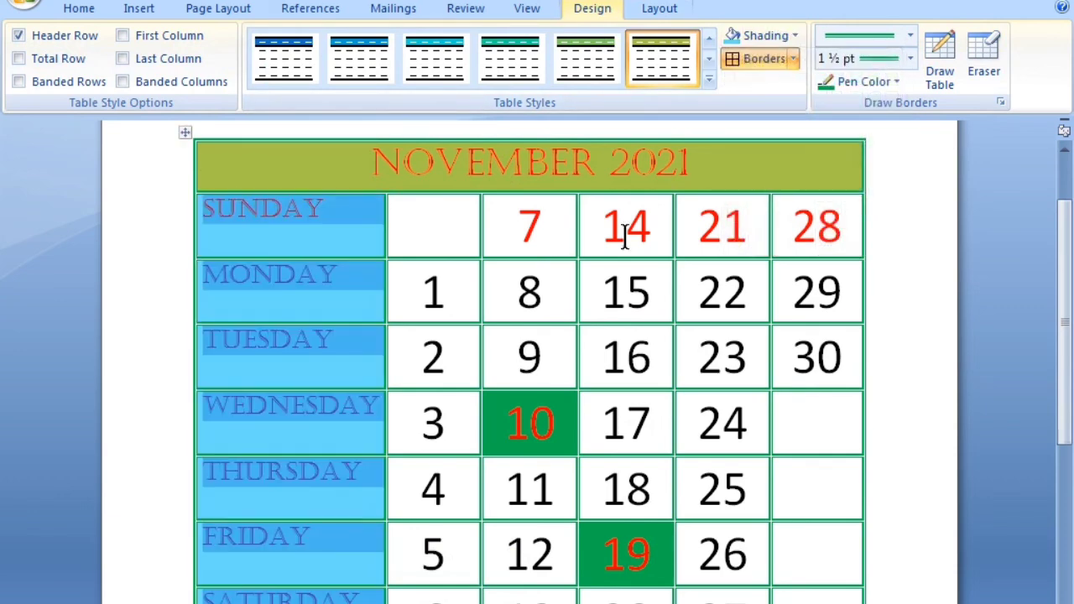
- Shade all the date cells, including the empty ones, with a light olive green theme colour
drag(450, 229, 803, 585)
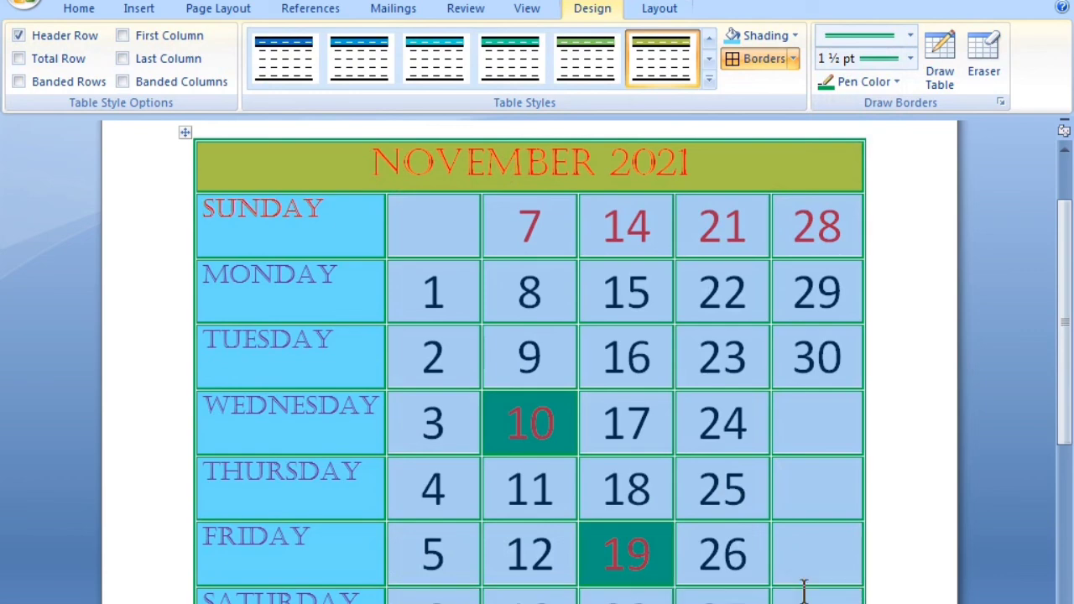
click(794, 35)
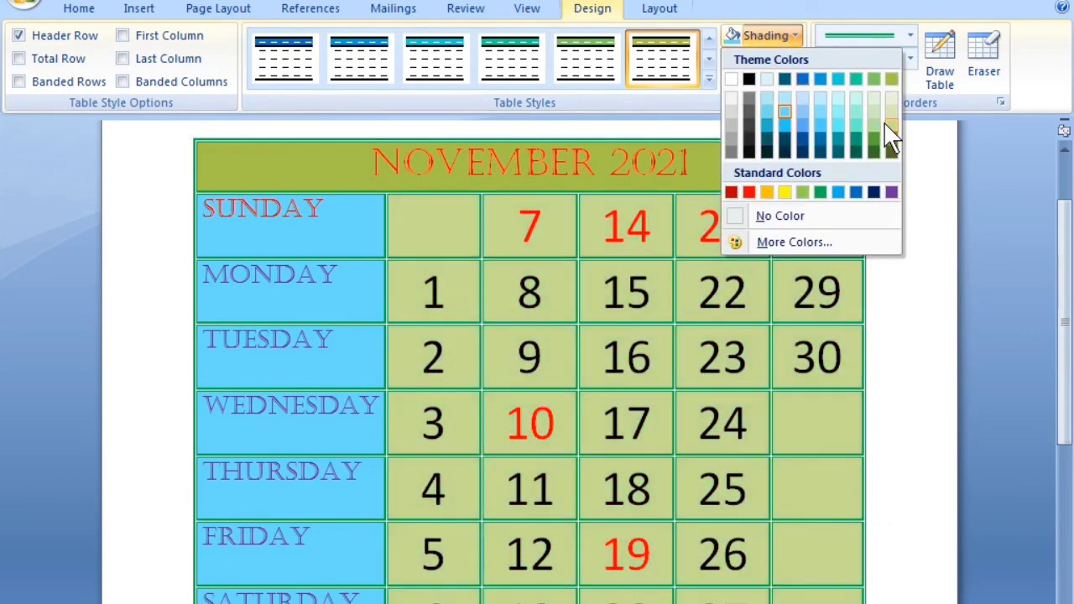
click(891, 141)
click(738, 242)
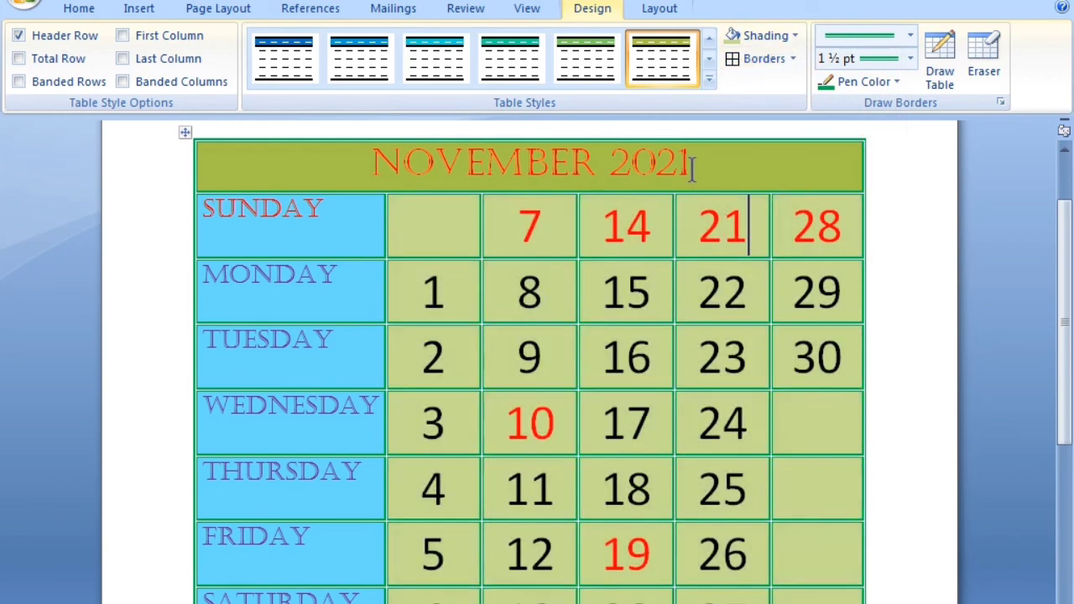
- Change the font colour of the November 2021 title to standard purple
drag(690, 166, 427, 163)
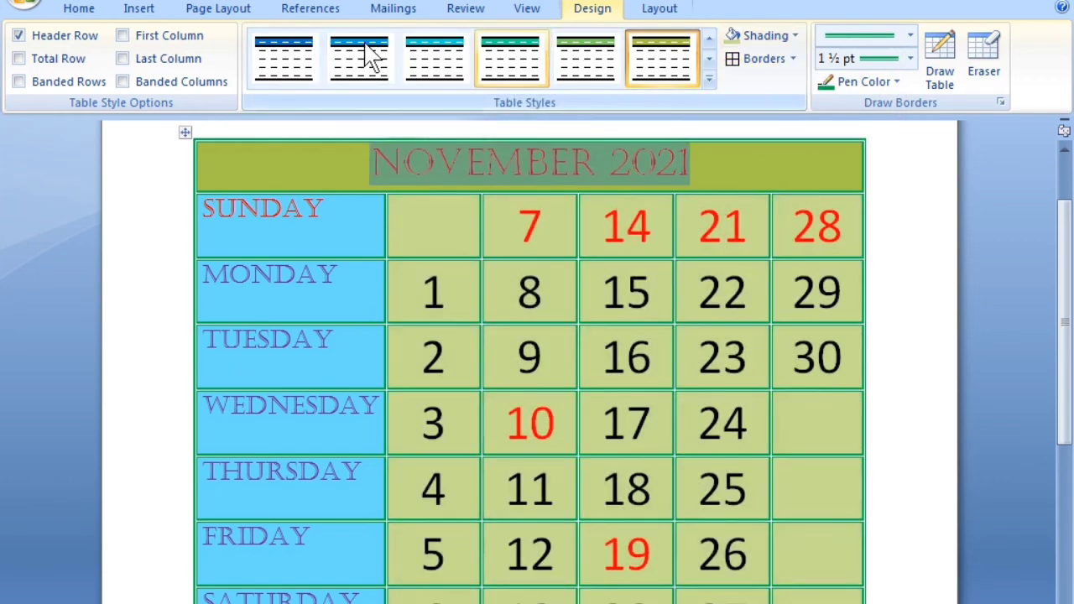
click(85, 10)
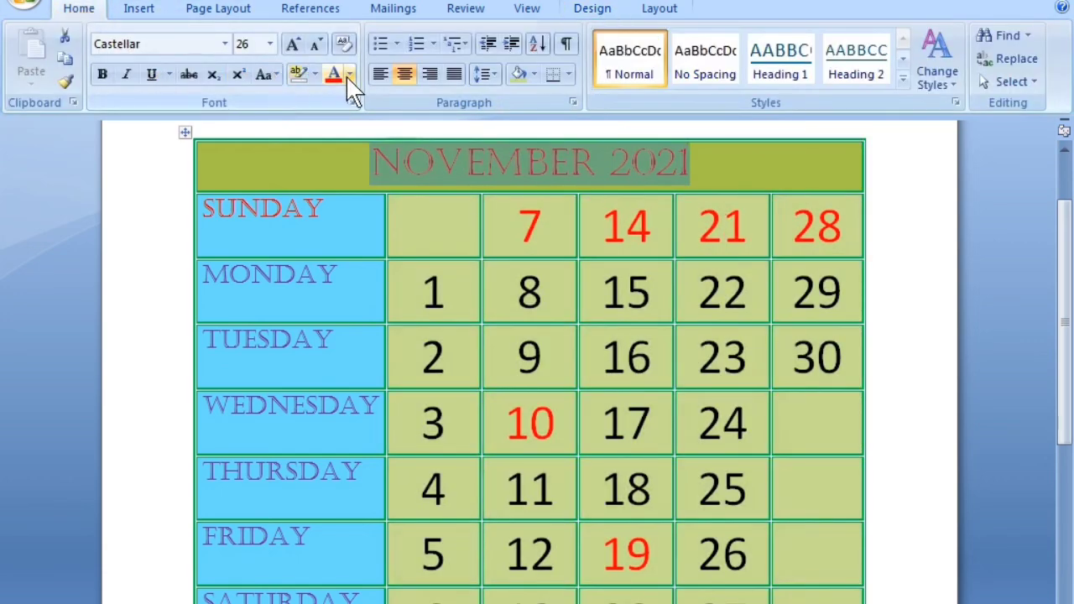
click(349, 76)
click(493, 256)
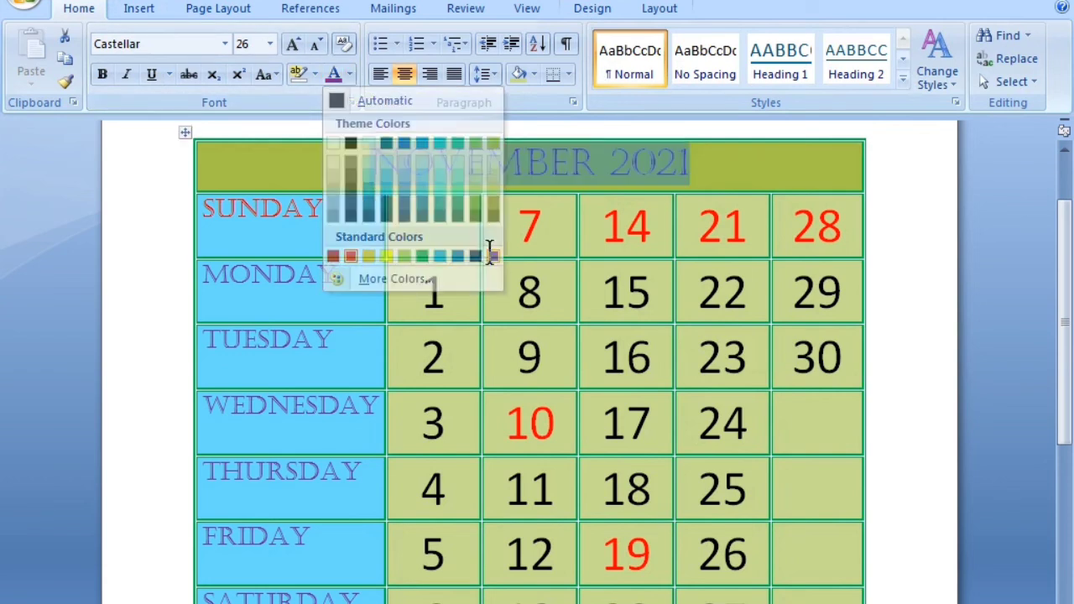
click(627, 289)
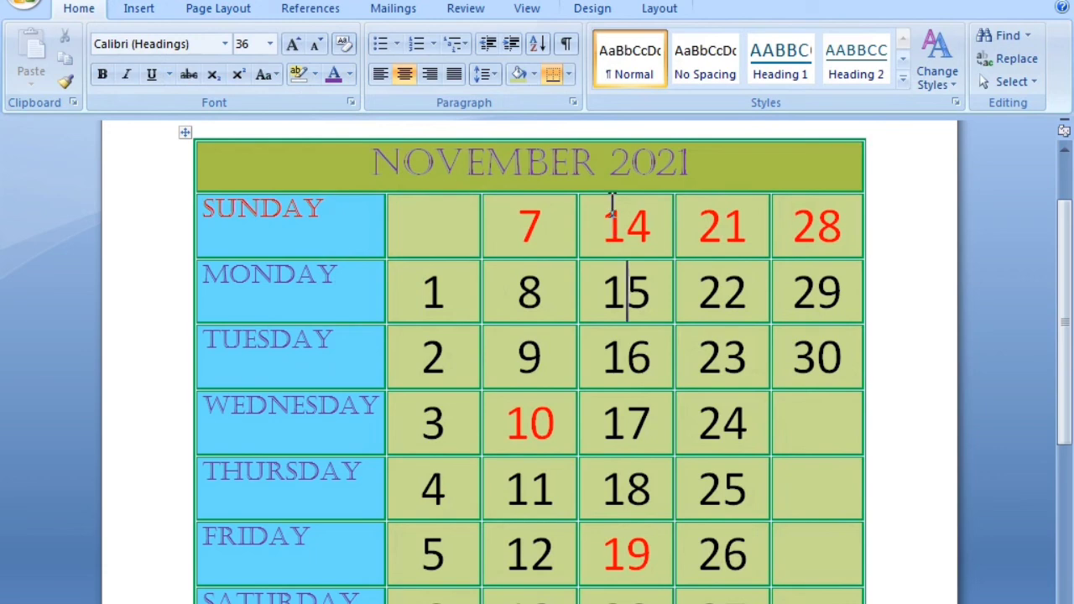
click(597, 12)
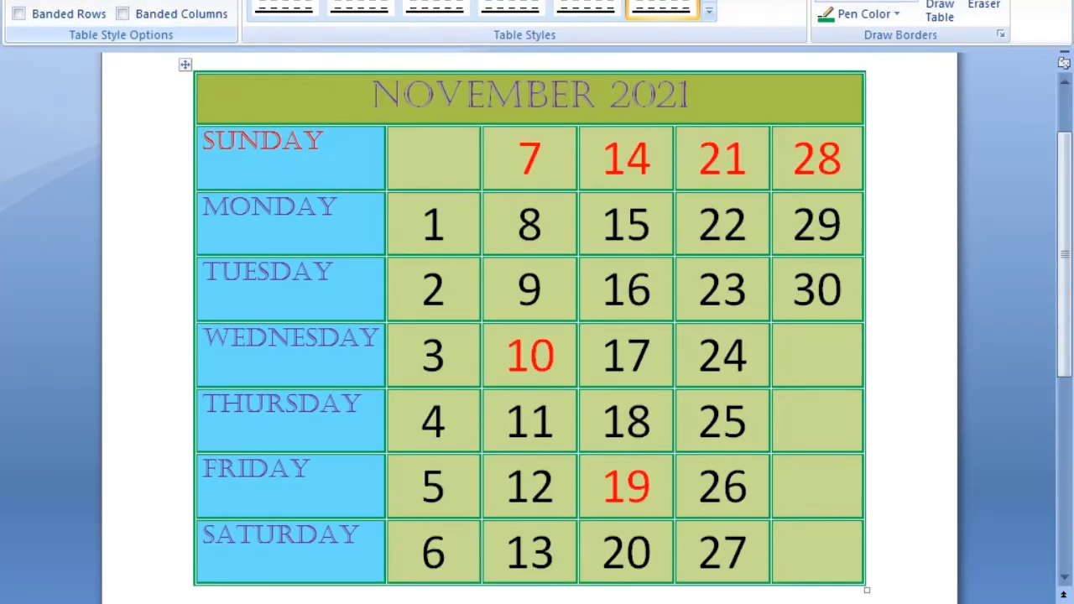
click(648, 1)
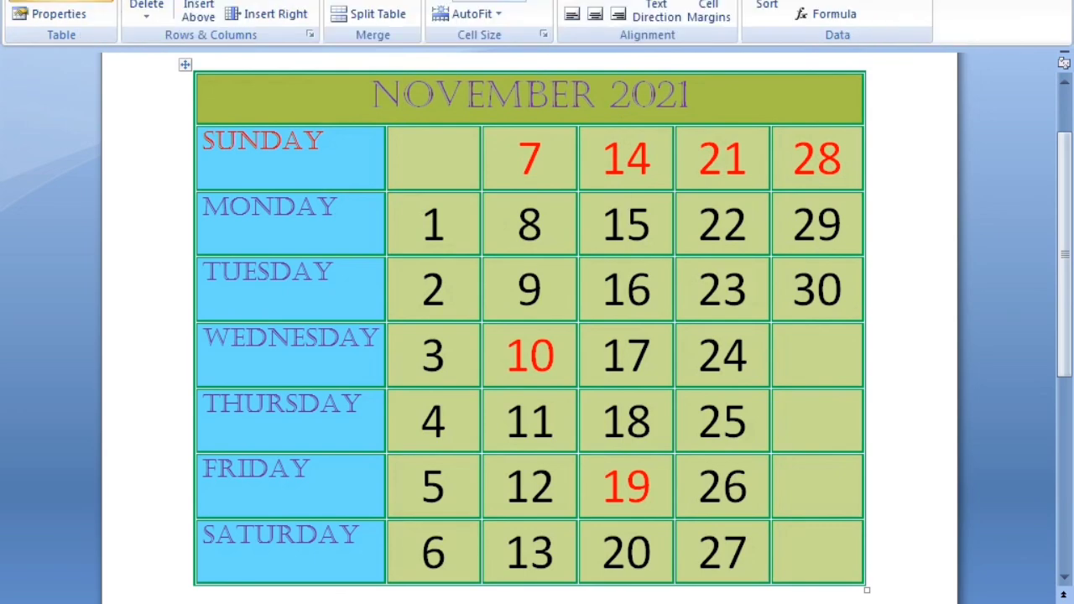